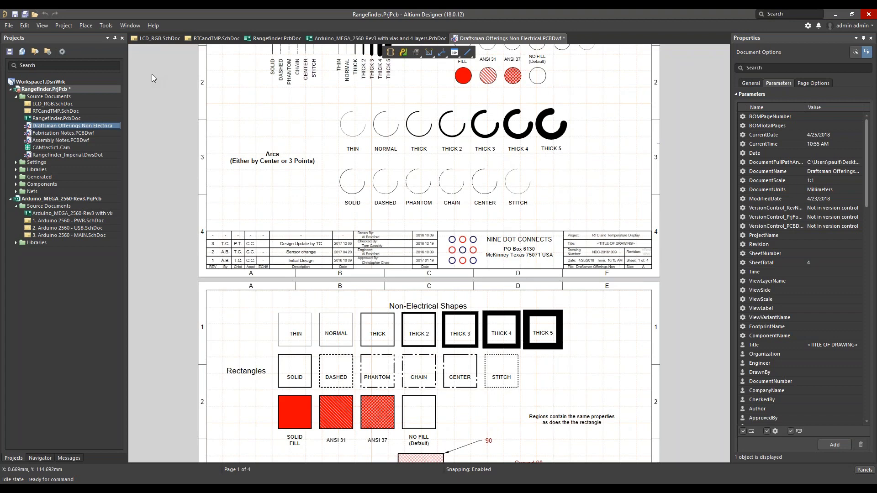
Review the placeable drawing objects and examine the line, circle and arc style samples on page 1
left_click(83, 26)
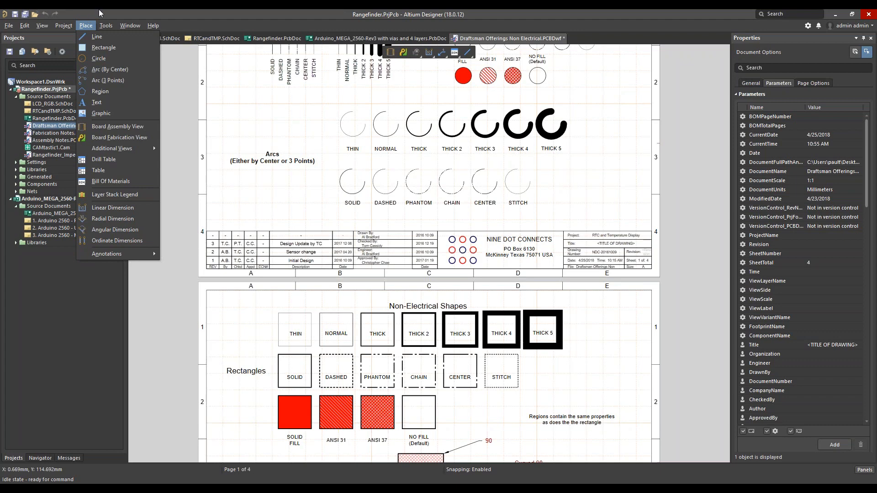
left_click(260, 206)
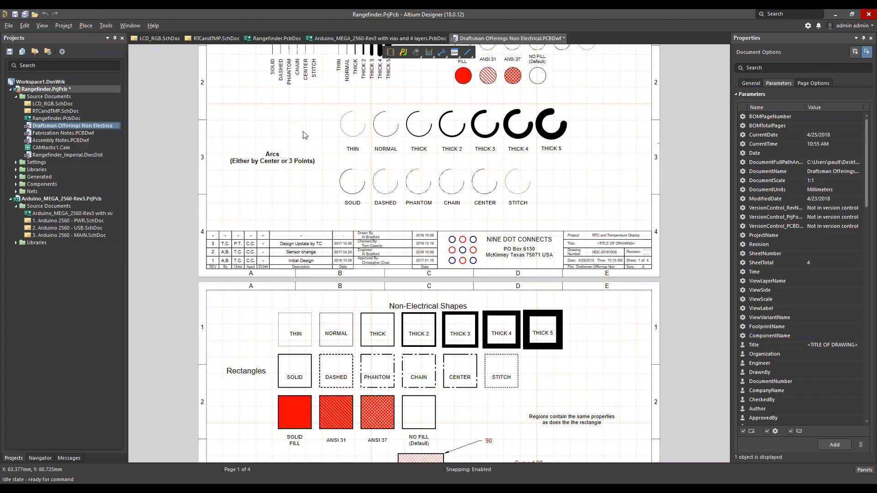
scroll(305, 135, "up", 3)
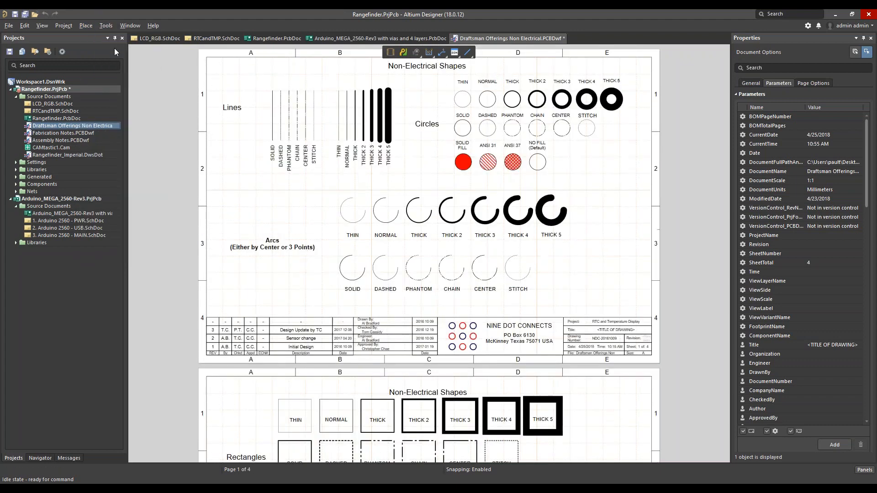
left_click(86, 26)
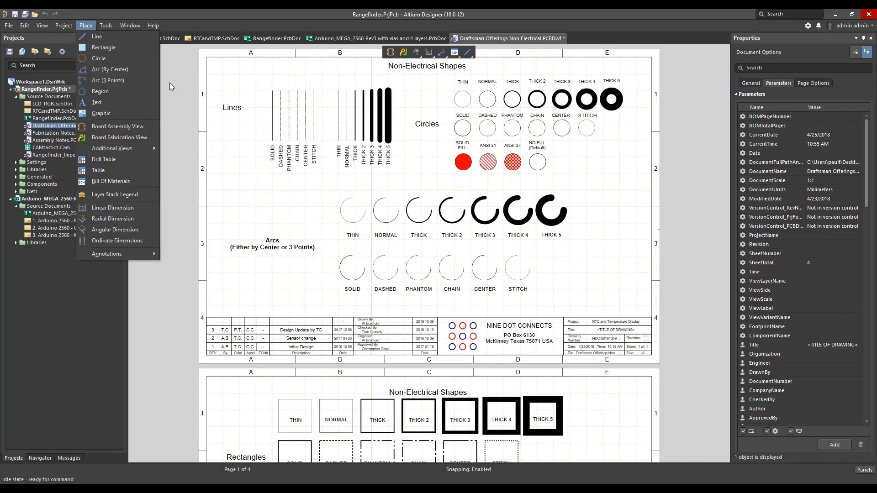
left_click(232, 160)
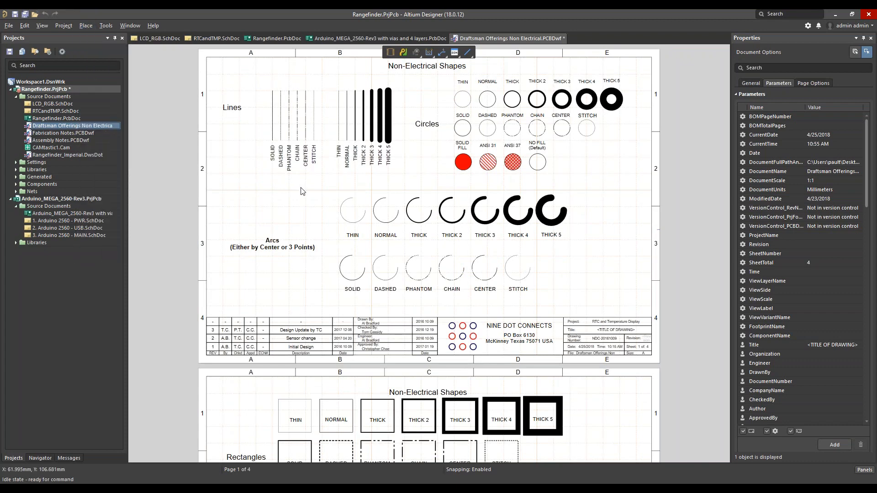
scroll(301, 191, "up", 2, "ctrl")
scroll(301, 187, "up", 1, "ctrl")
right_click_drag(301, 187, 332, 329)
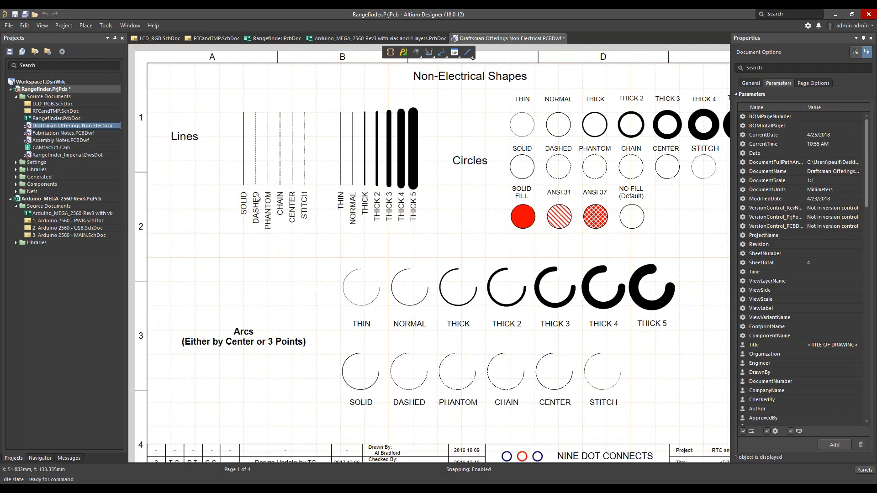
scroll(265, 228, "up", 2, "ctrl")
scroll(322, 274, "up", 2)
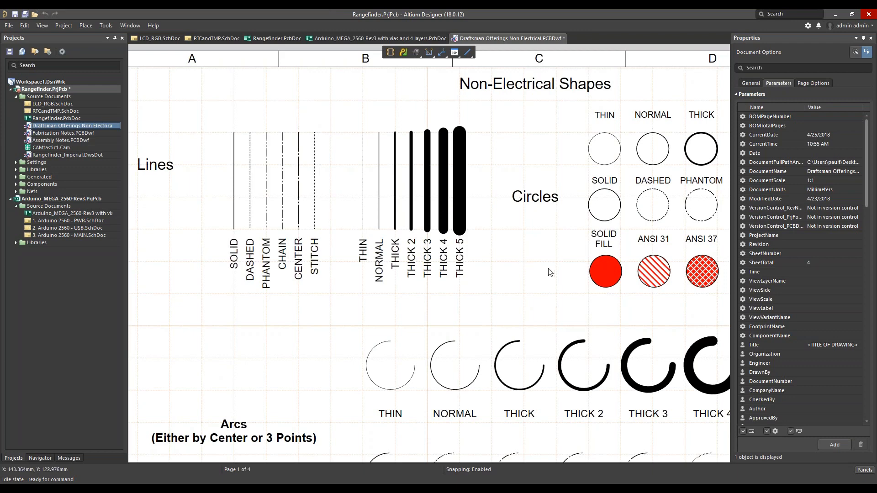
right_click_drag(548, 268, 366, 201)
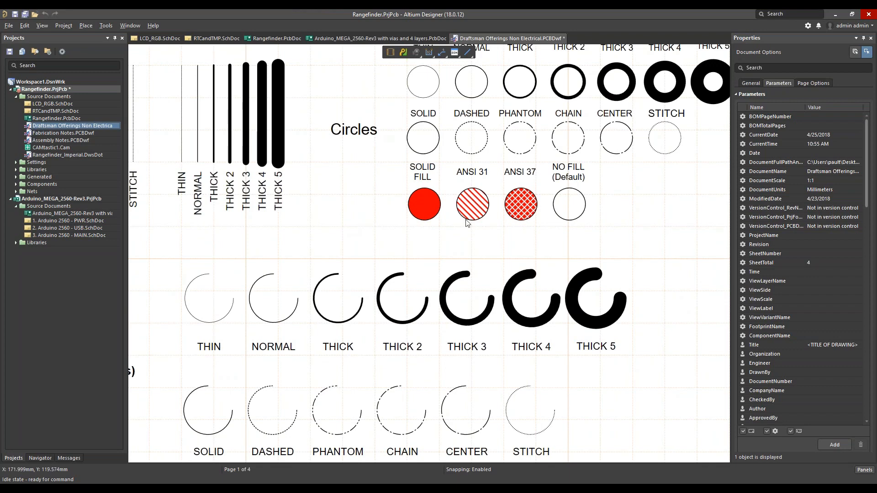
Set the hatch thickness of the ANSI 31 filled circle on page 1 to 0.4 mm
scroll(474, 245, "up", 1, "ctrl")
right_click_drag(493, 157, 464, 205)
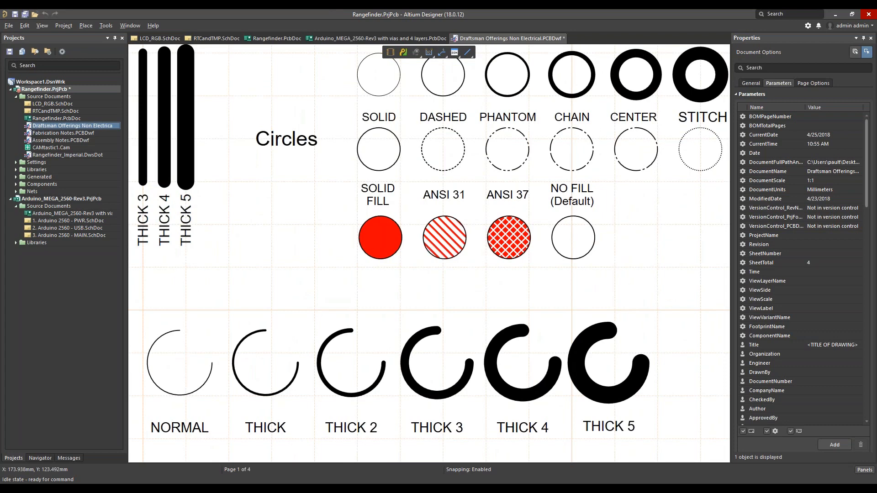
left_click(441, 234)
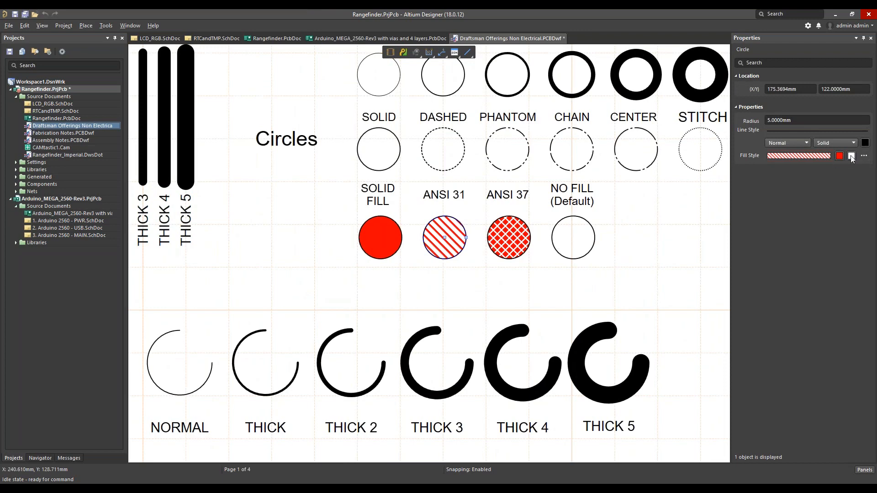
left_click(864, 156)
left_click(831, 206)
type(".4")
key("Return")
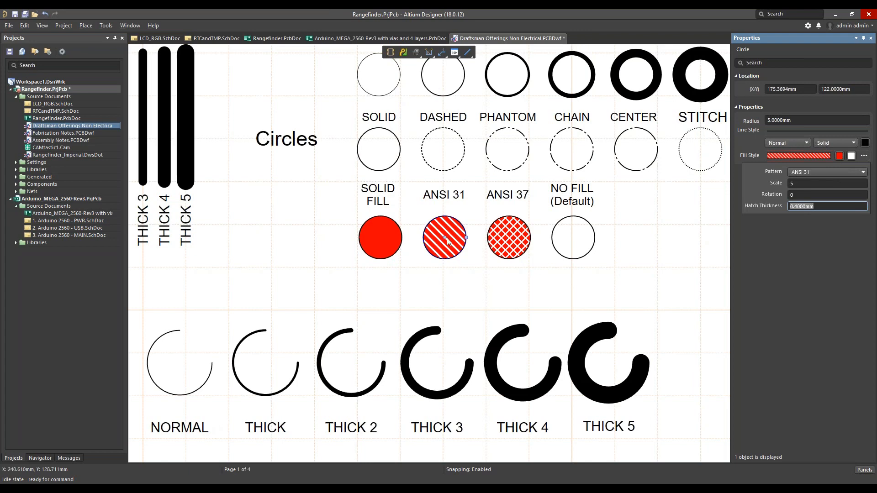
left_click(483, 267)
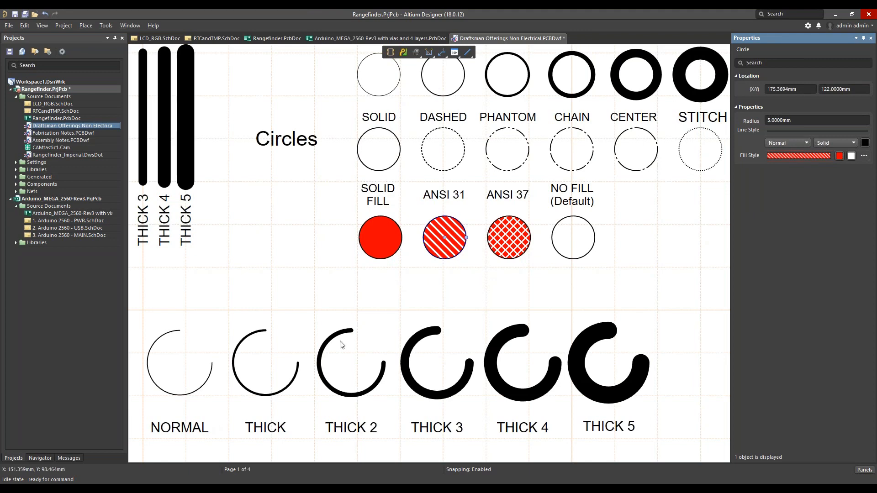
Examine the arc samples, the rectangle and region samples on page 2, and the properties of the Free Angle callout
scroll(369, 311, "down", 4, "ctrl")
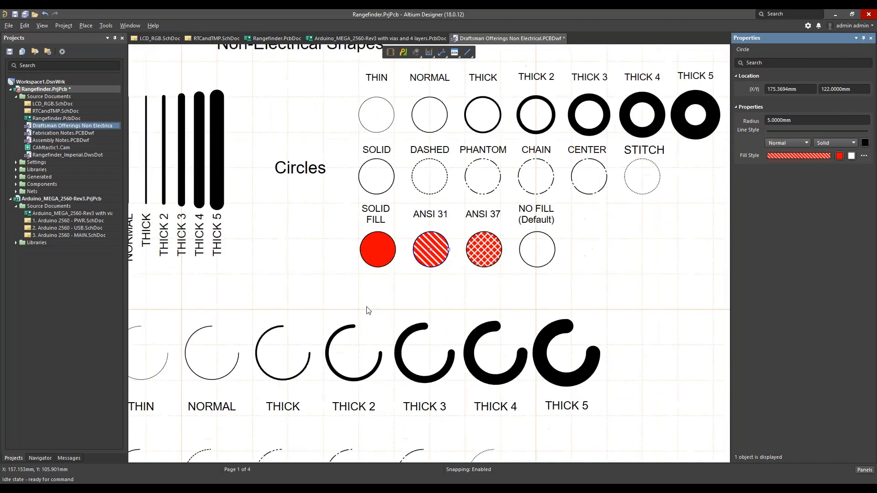
scroll(393, 269, "down", 3)
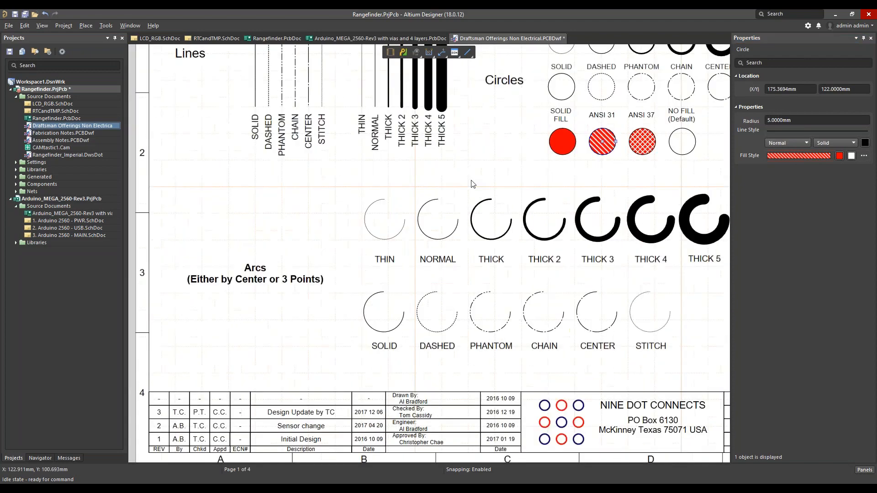
left_click(85, 26)
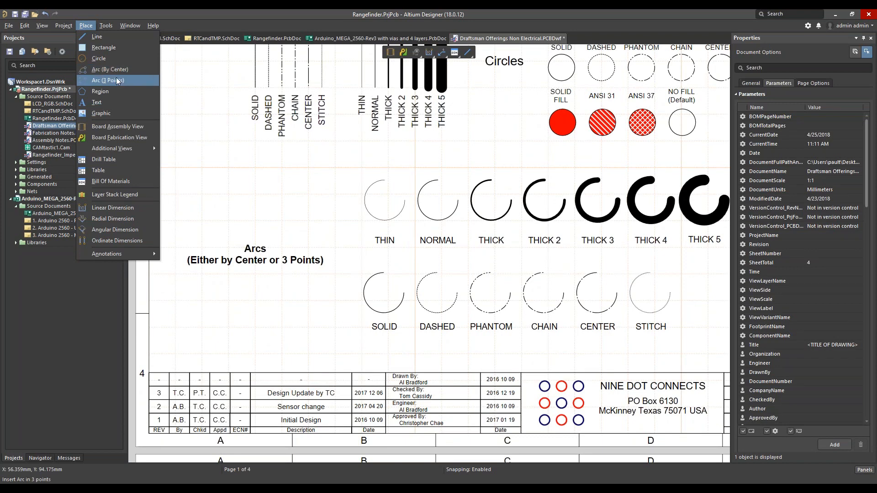
left_click(364, 231)
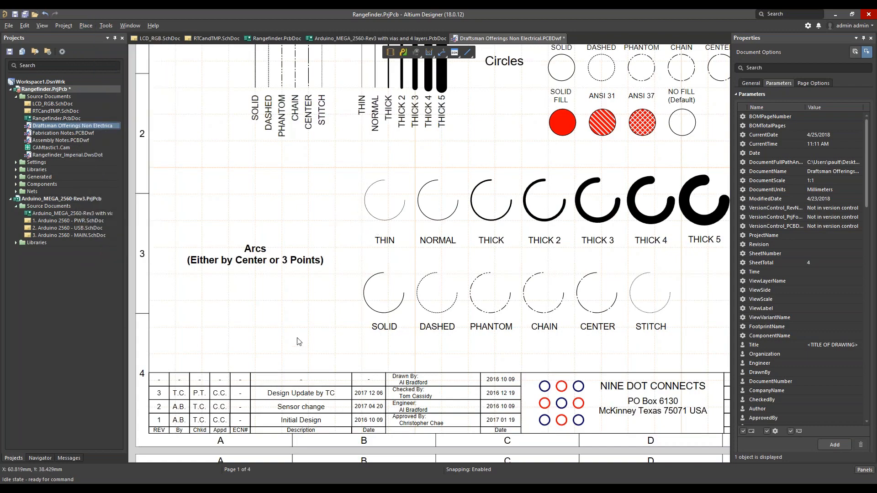
scroll(299, 342, "down", 5)
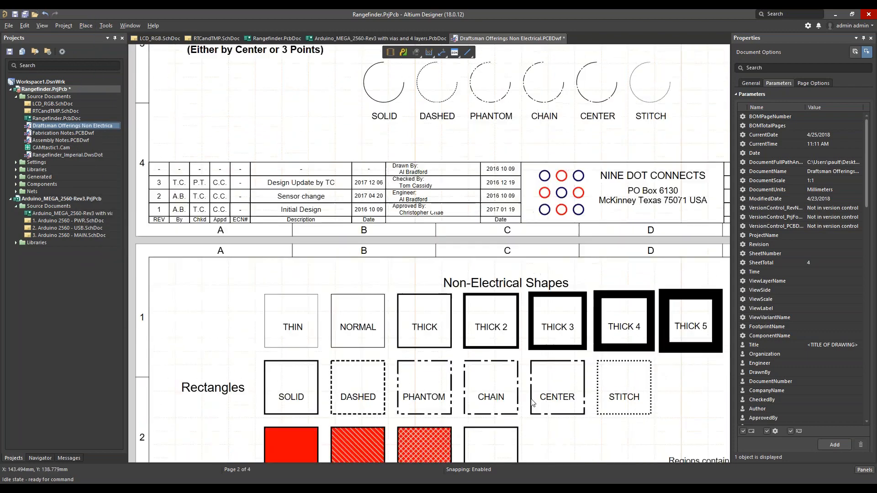
scroll(572, 425, "down", 5)
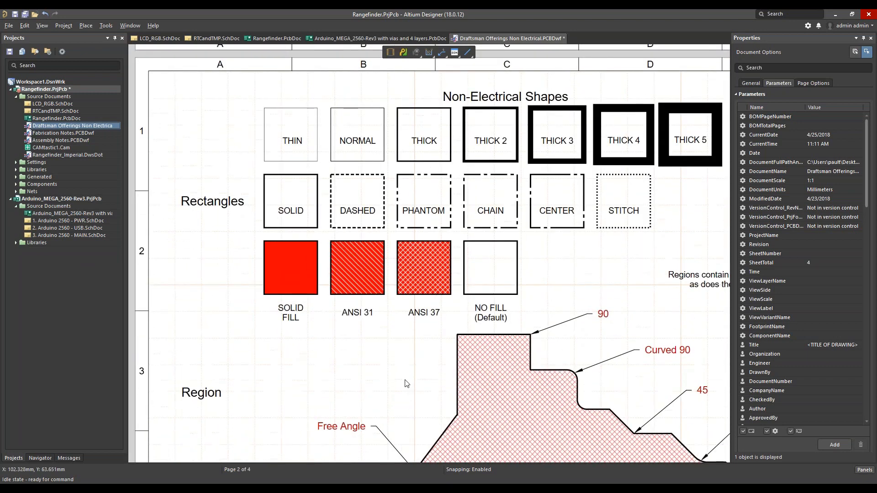
scroll(406, 386, "down", 2)
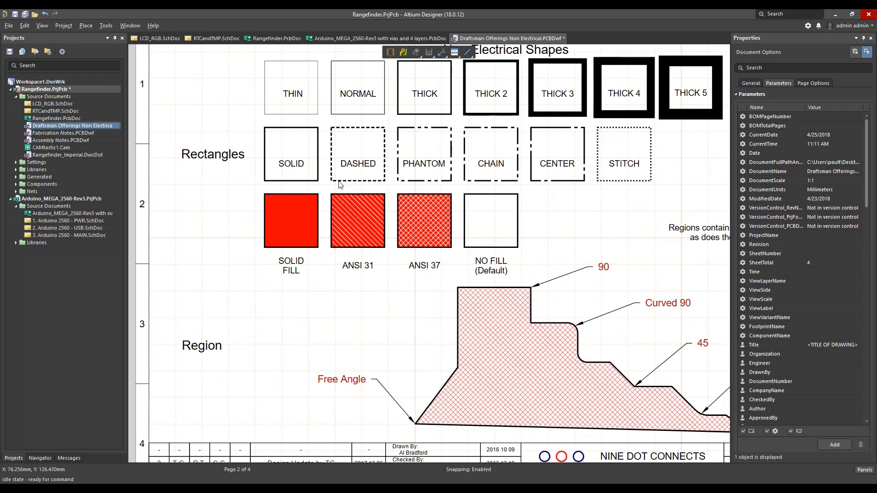
mouse_move(396, 323)
right_mouse_down()
mouse_move(340, 287)
mouse_move(320, 259)
right_mouse_up()
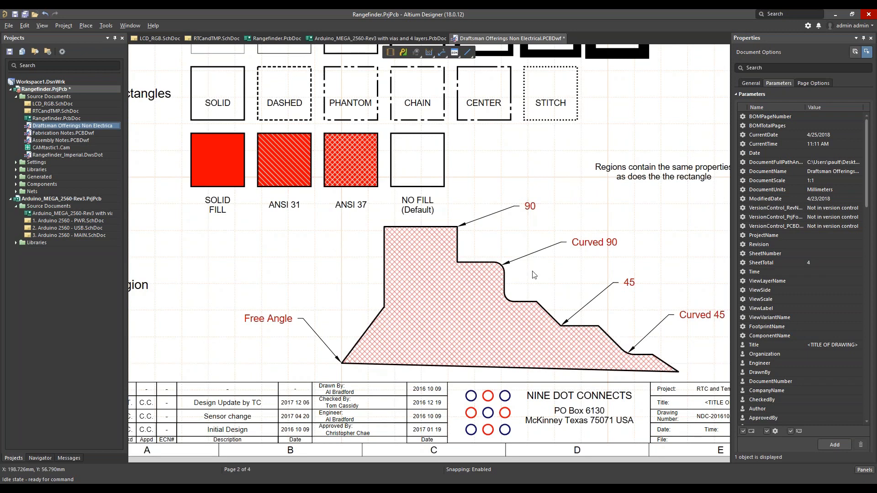
mouse_move(316, 269)
right_mouse_down()
mouse_move(349, 261)
mouse_move(297, 232)
right_mouse_up()
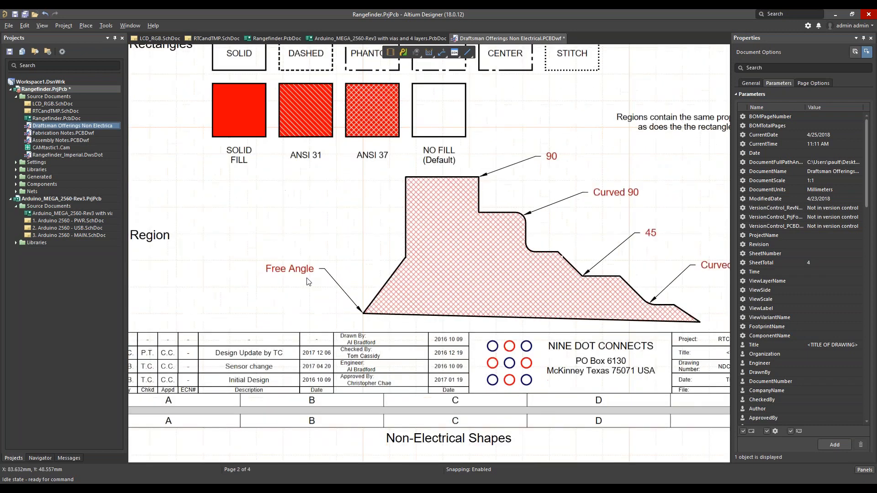
left_click(310, 267)
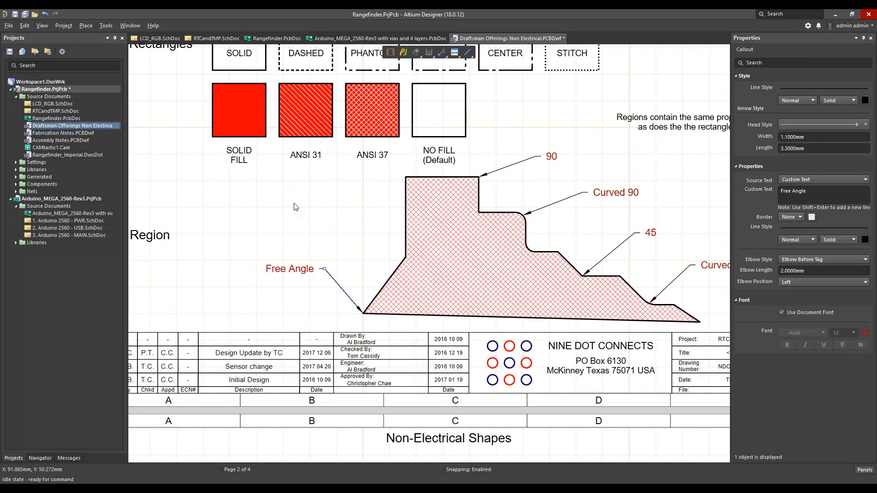
Examine the text and image samples on page 3 and review the available sheet and placement commands
scroll(287, 285, "down", 1)
scroll(286, 285, "down", 10)
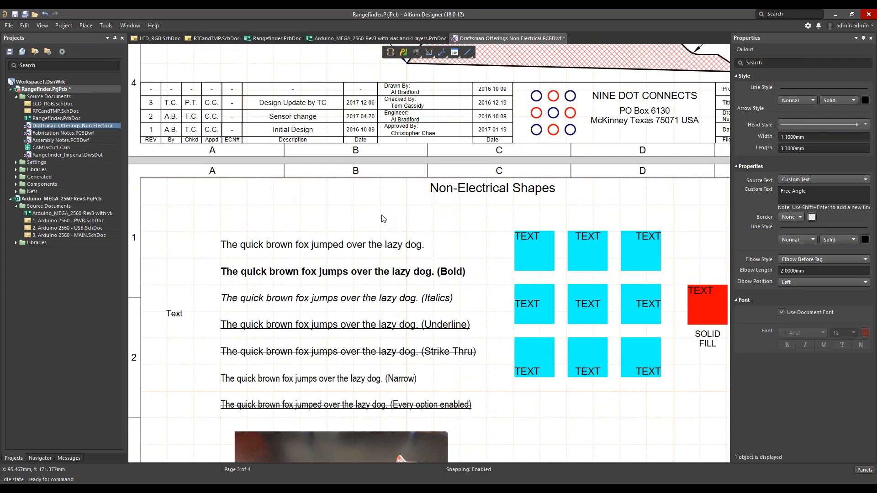
left_click(106, 25)
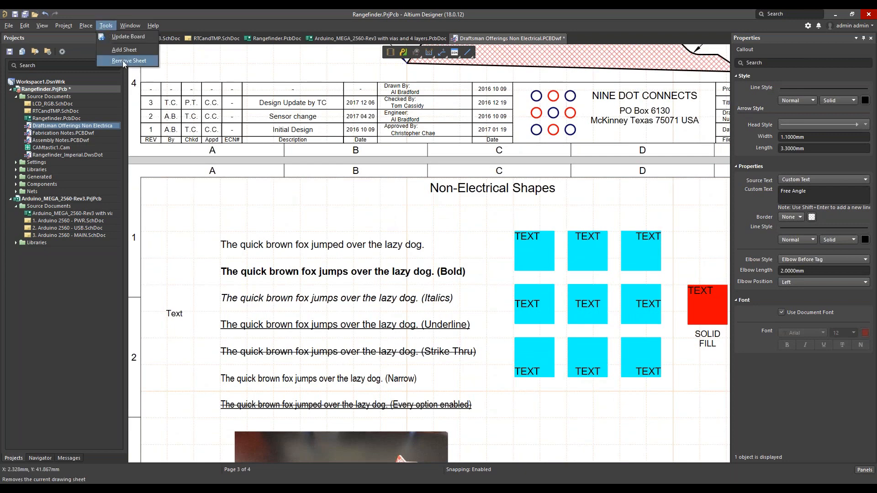
left_click(438, 225)
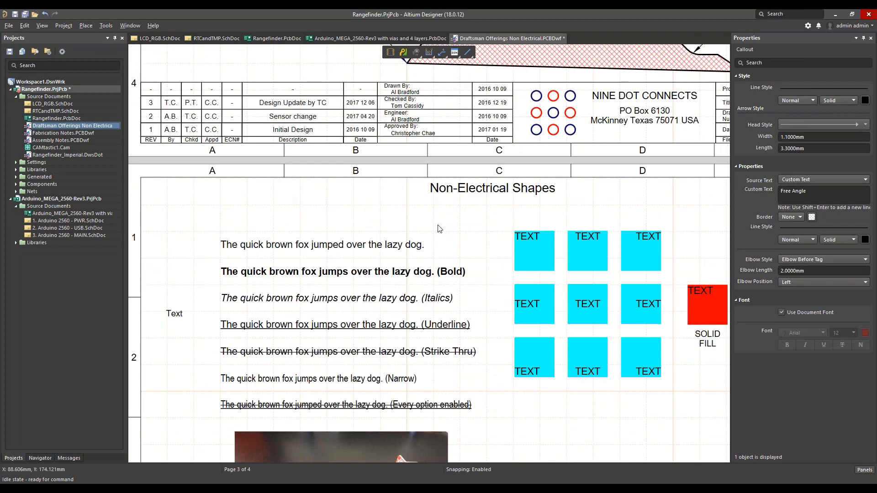
mouse_move(551, 411)
right_mouse_down()
mouse_move(531, 407)
mouse_move(512, 350)
mouse_move(542, 317)
right_mouse_up()
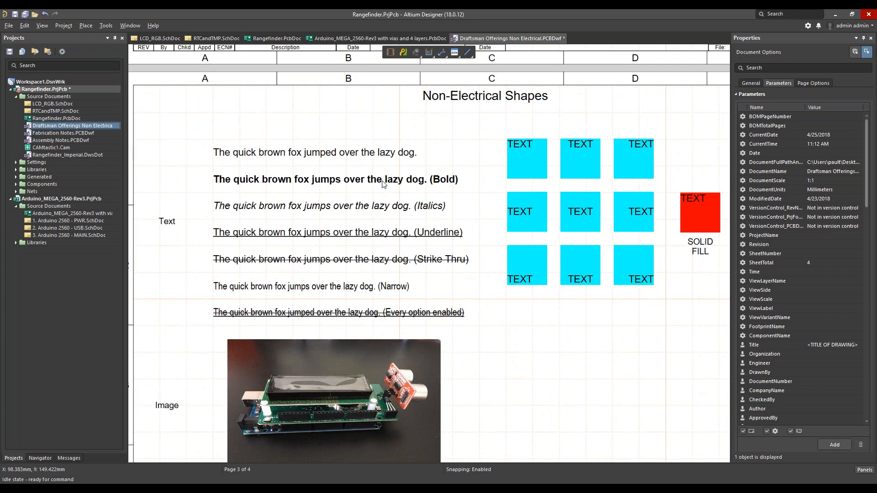
left_click(85, 25)
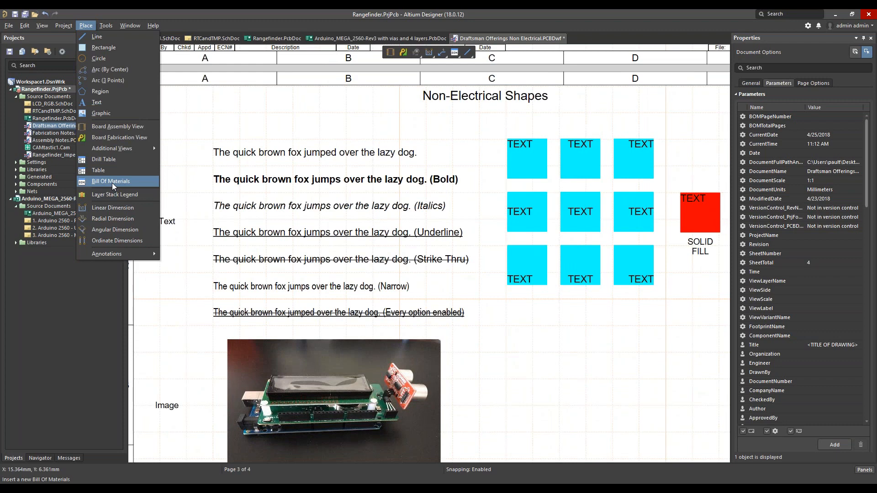
left_click(262, 114)
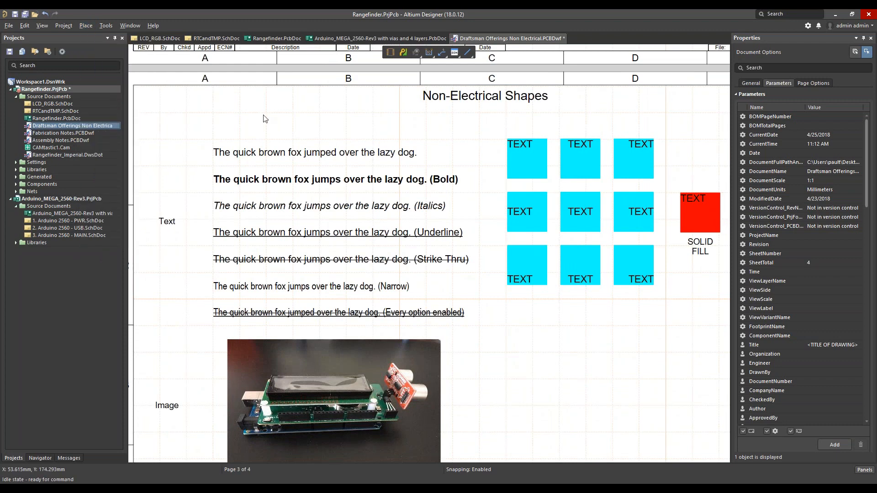
Change "jumped" to "jumps" in the first, unformatted sample sentence on page 3
left_click(362, 157)
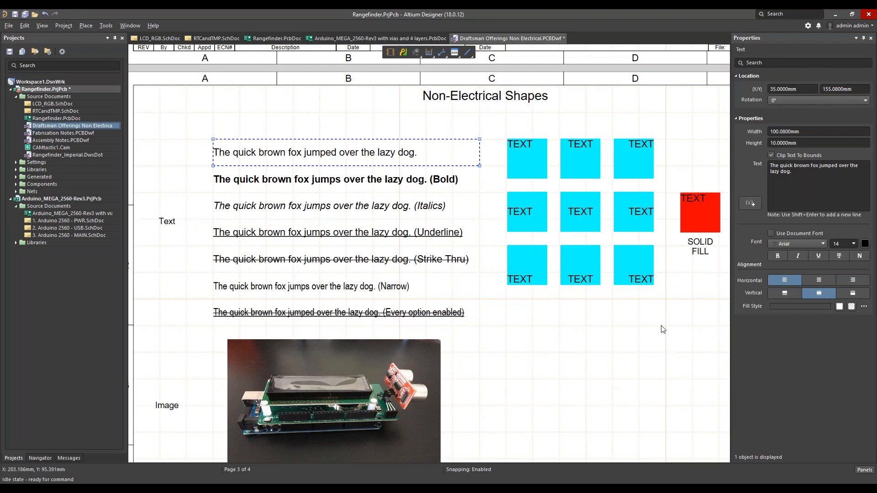
right_click_drag(656, 333, 550, 336)
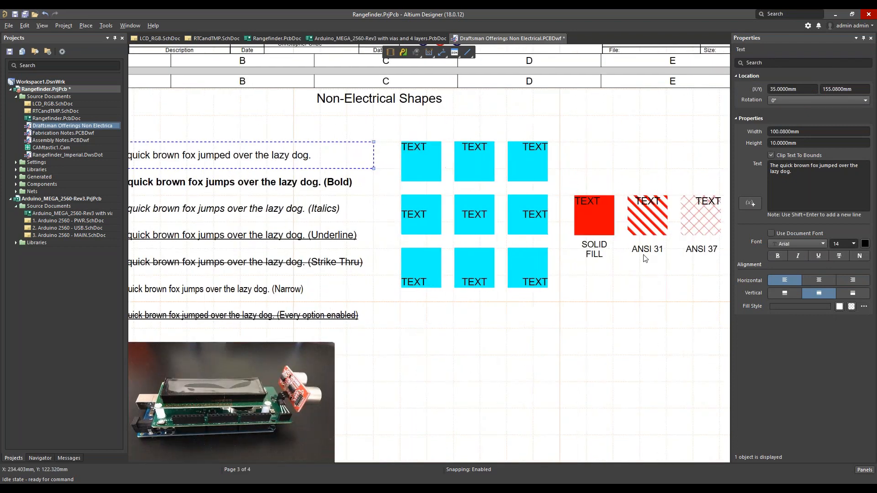
right_click_drag(444, 349, 543, 352)
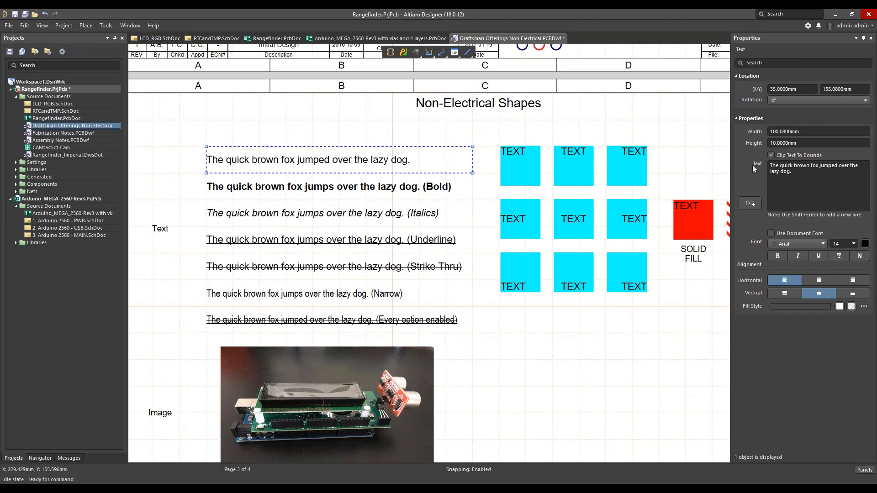
left_click(837, 165)
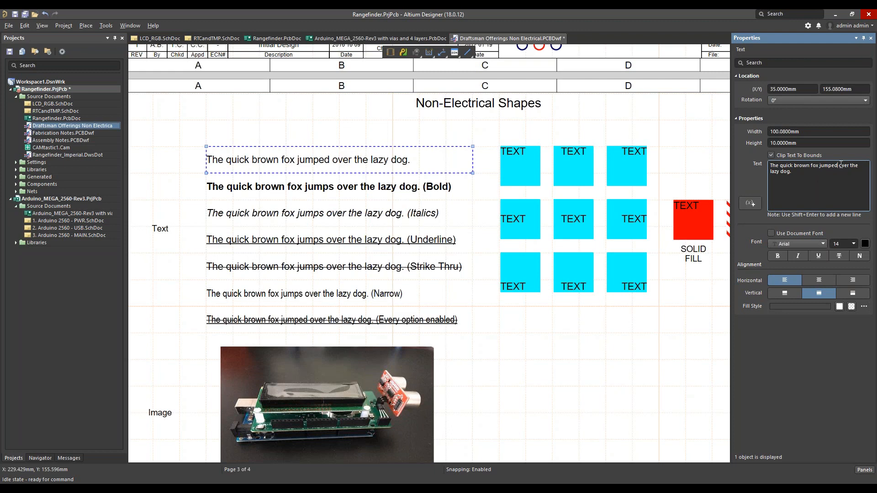
key("BackSpace")
key("BackSpace")
type("s")
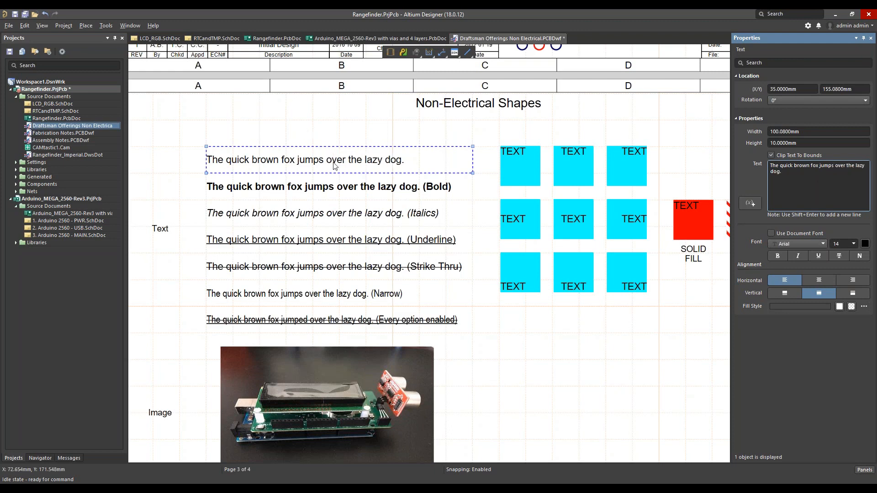
left_click(412, 181)
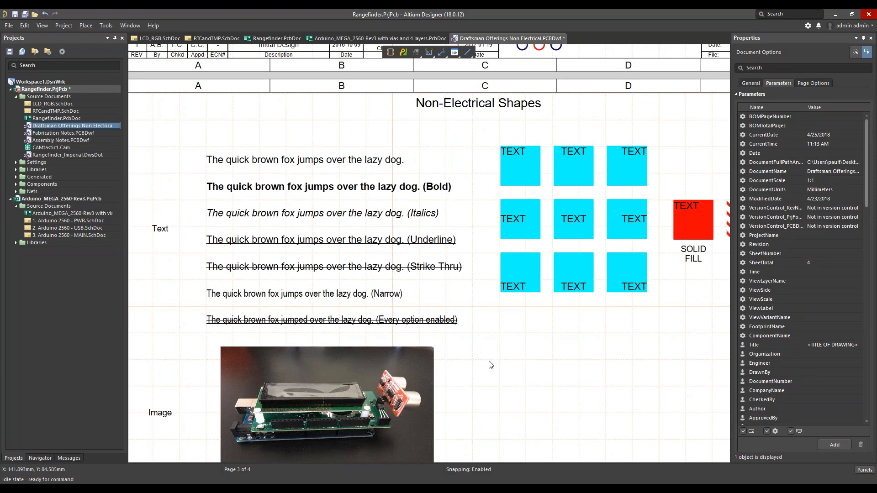
Go past the image sample to the blank fourth page of the drawing document
scroll(489, 365, "down", 1, "ctrl")
right_click_drag(503, 388, 492, 176)
right_click_drag(456, 396, 454, 151)
scroll(450, 237, "down", 1, "ctrl")
scroll(362, 276, "down", 2, "ctrl")
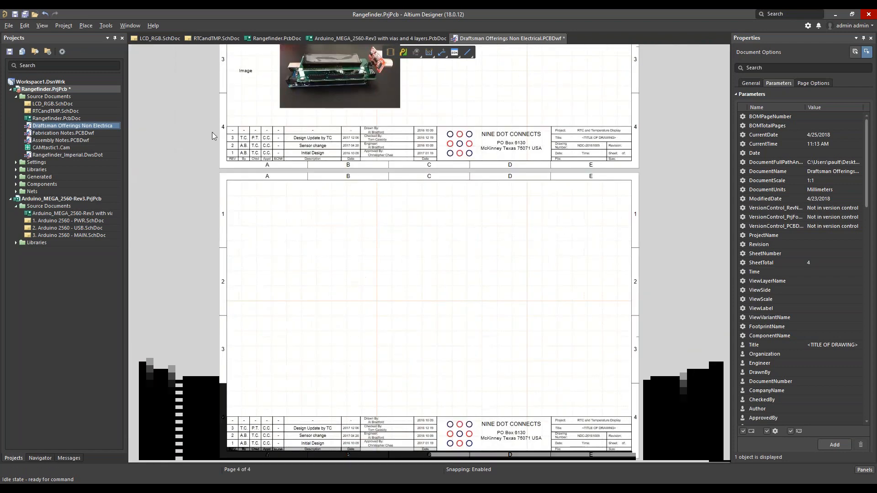
Remove the blank fourth sheet from the drawing document and add a new blank sheet at its end
left_click(106, 26)
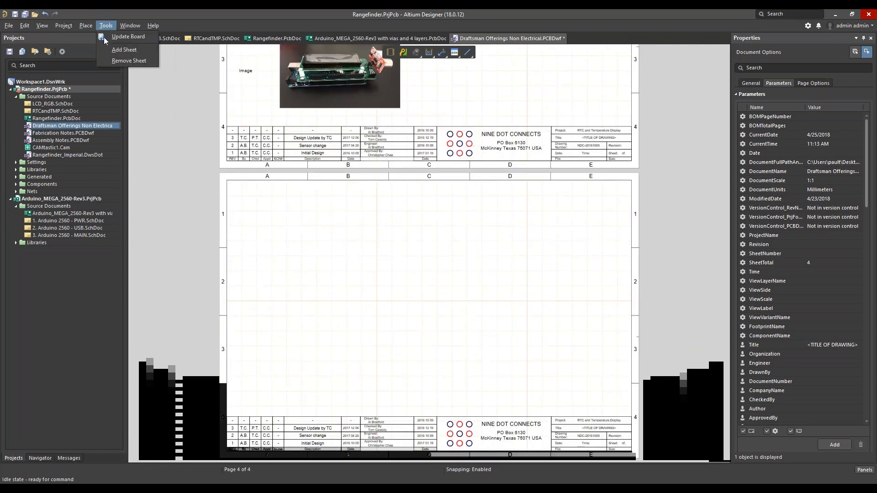
left_click(117, 61)
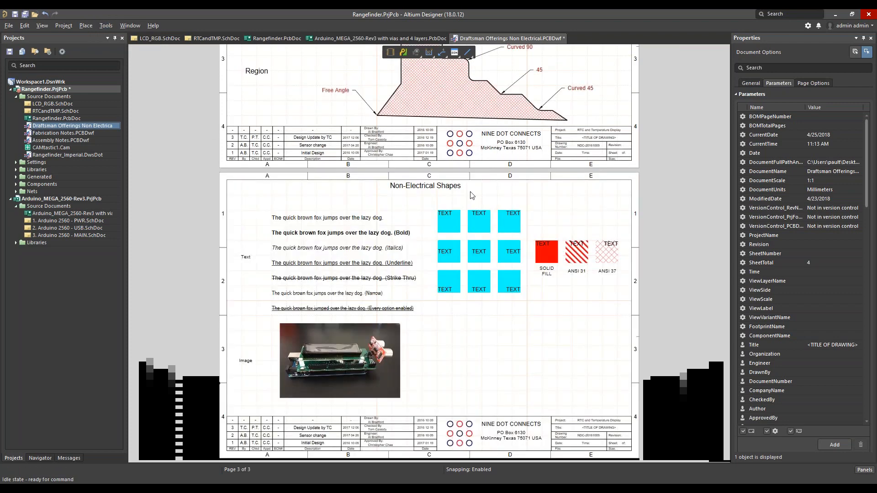
left_click(105, 27)
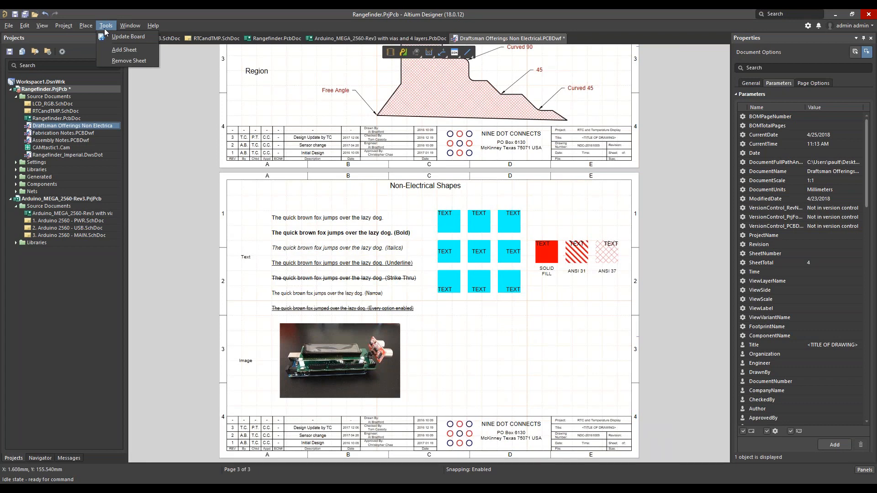
left_click(133, 51)
scroll(467, 297, "down", 1)
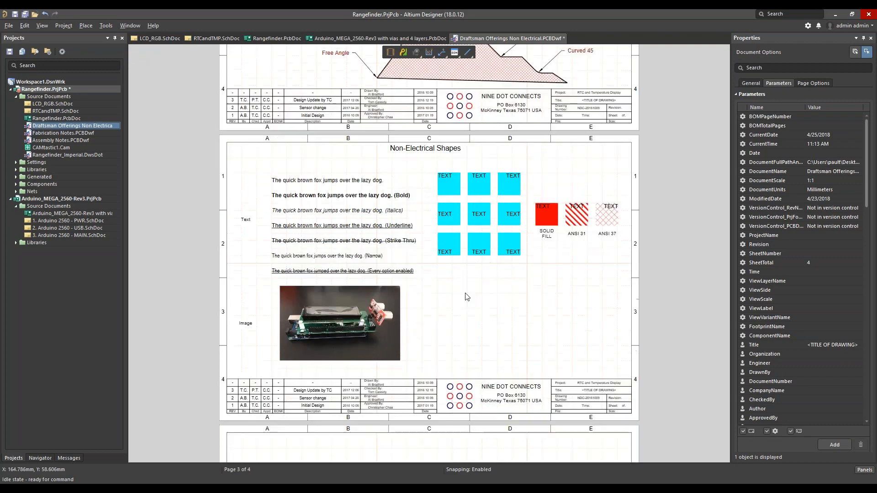
scroll(467, 297, "down", 5)
scroll(409, 331, "up", 1, "ctrl")
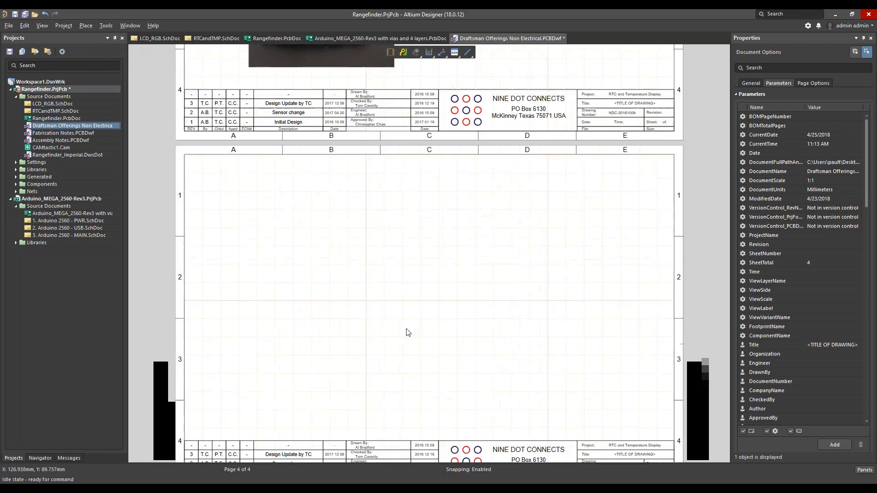
scroll(407, 333, "down", 1, "ctrl")
scroll(411, 315, "down", 2)
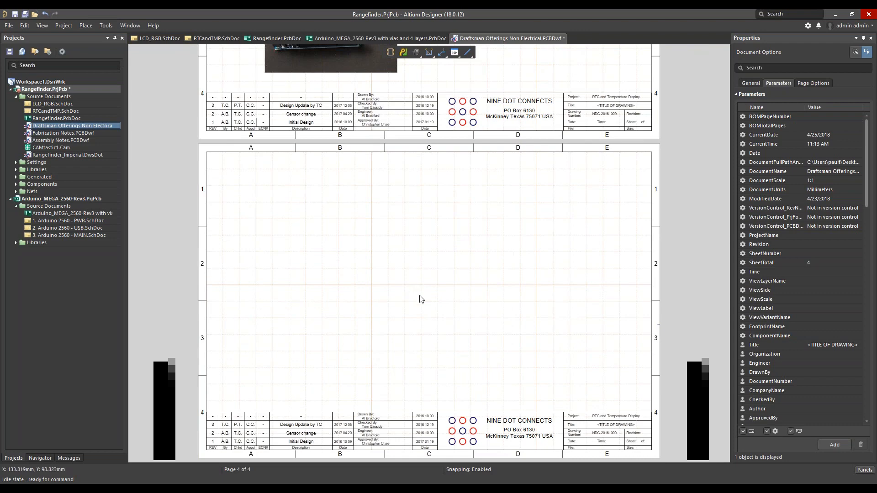
scroll(420, 359, "up", 3, "ctrl")
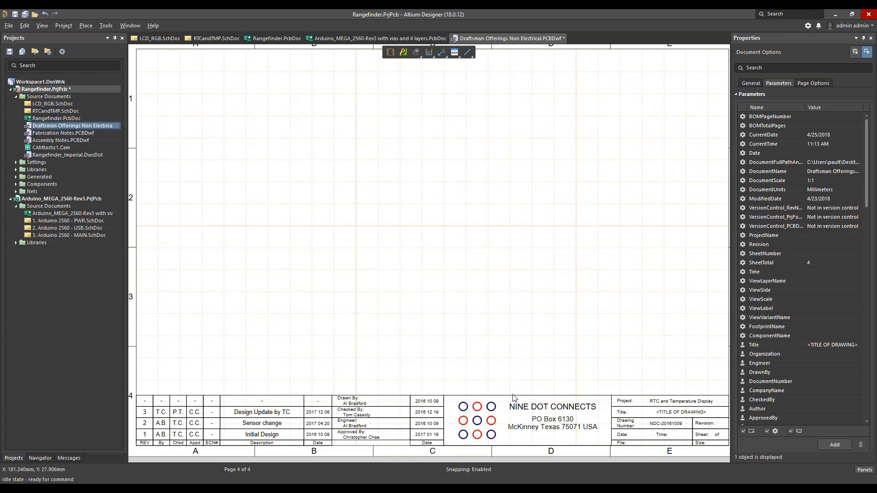
Open the LCD_RGB.SchDoc schematic and split the workspace horizontally so it sits below the Draftsman document
left_click(42, 104)
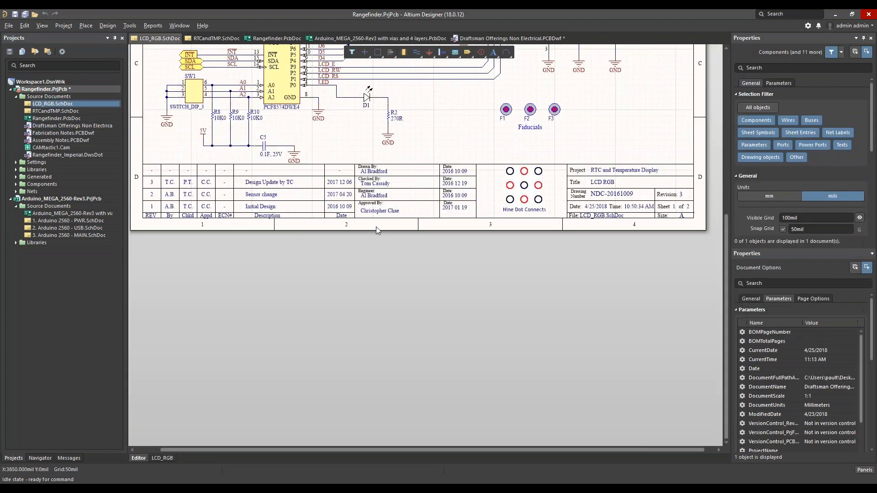
mouse_move(431, 134)
right_mouse_down()
mouse_move(454, 215)
mouse_move(436, 149)
right_mouse_up()
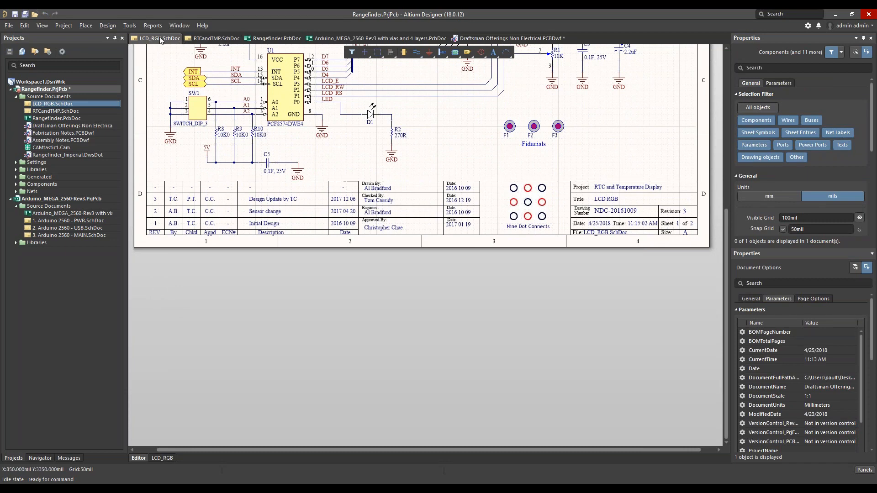
right_click(158, 40)
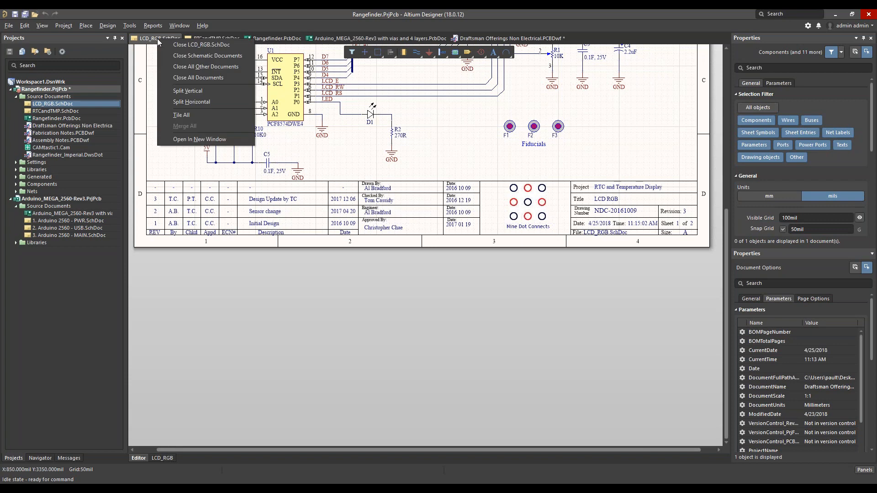
left_click(202, 102)
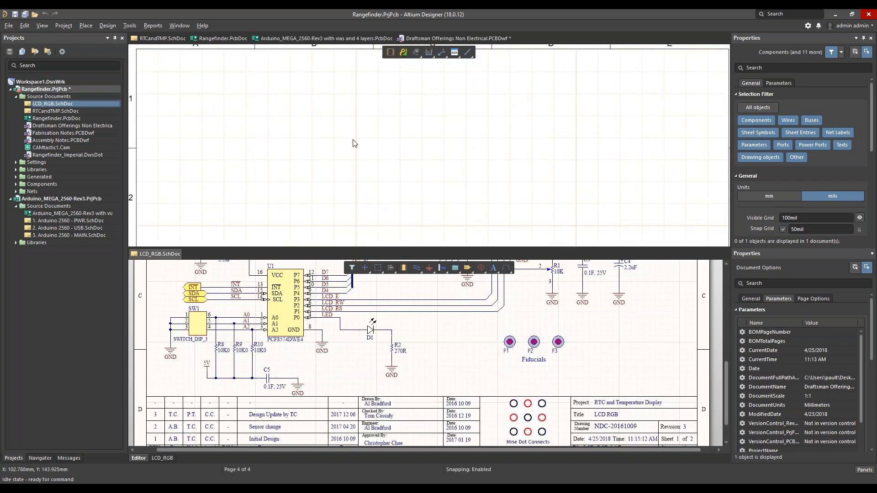
Compare the title block of the Draftsman document's fourth page with the title block of the LCD_RGB schematic
left_click(359, 166)
scroll(358, 166, "down", 3, "ctrl")
scroll(401, 143, "down", 2)
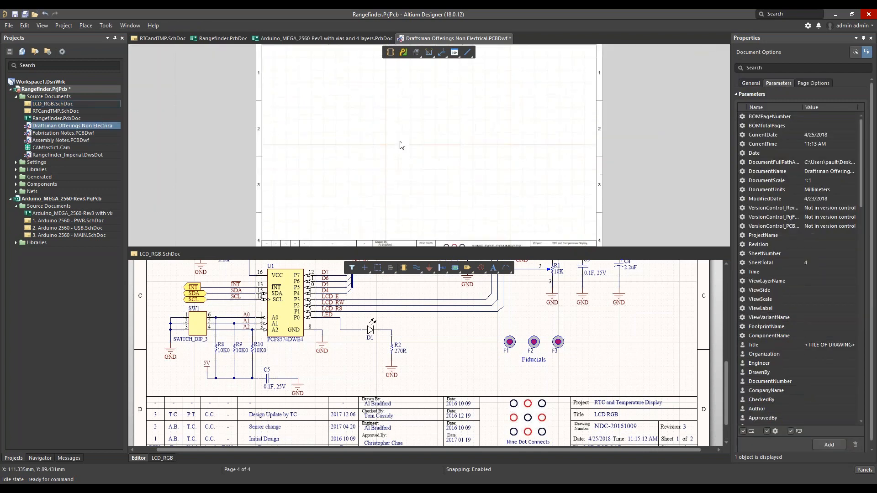
scroll(412, 162, "up", 5, "ctrl")
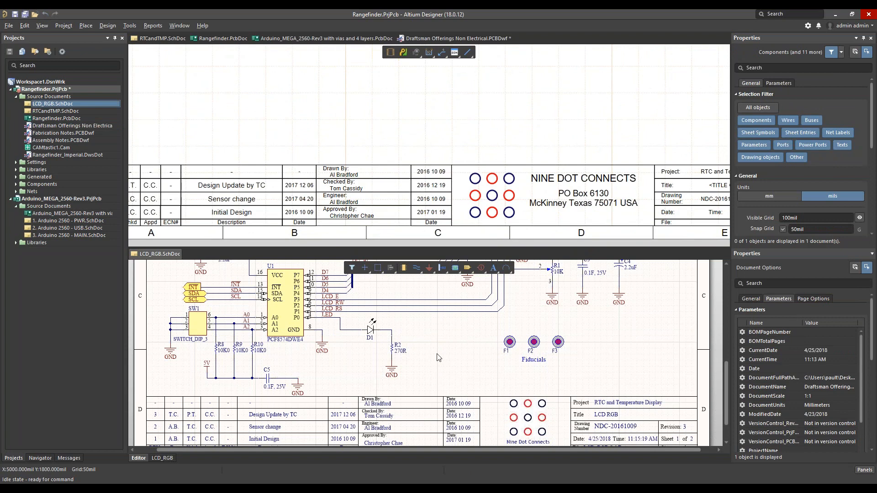
scroll(443, 333, "down", 3)
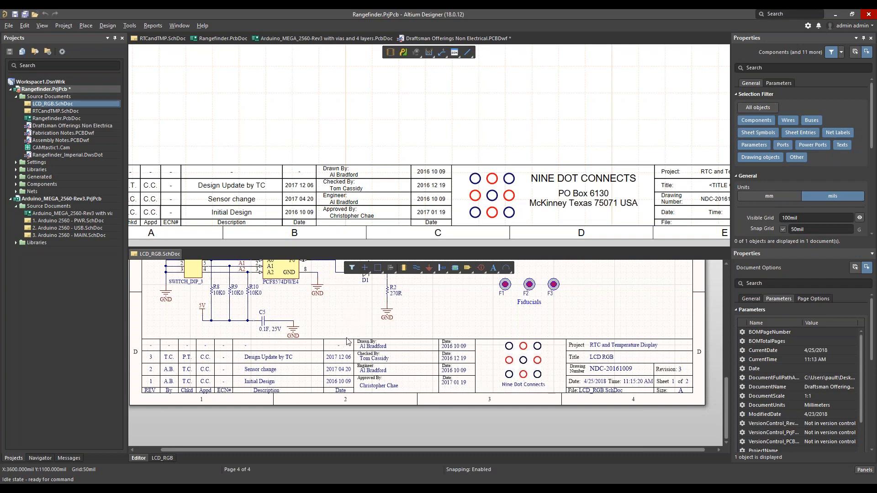
left_click(341, 134)
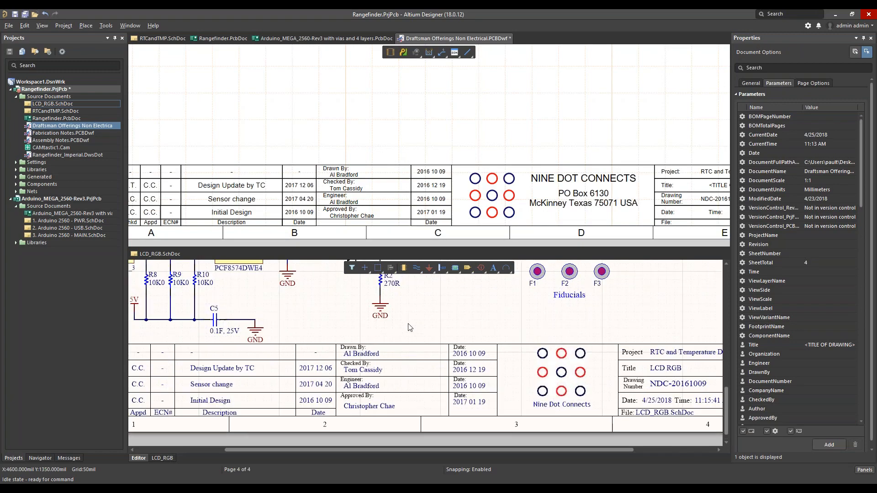
scroll(410, 330, "up", 2, "ctrl")
right_click_drag(411, 335, 420, 311)
left_click(405, 152)
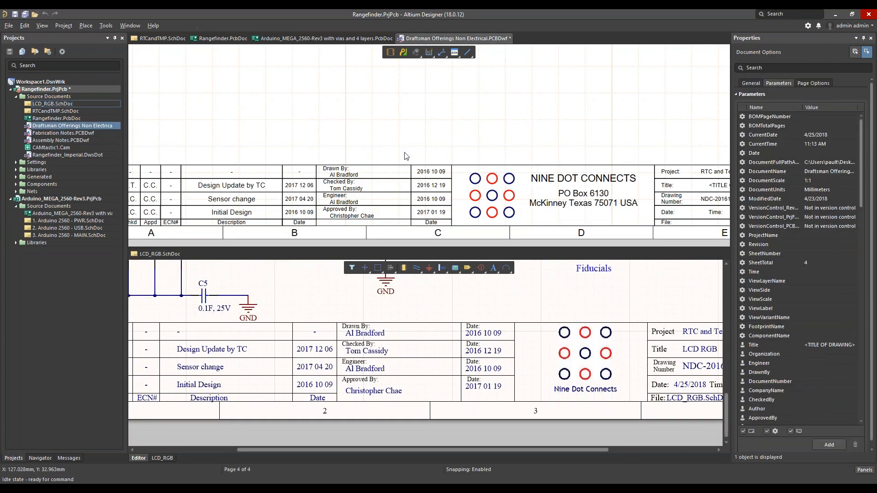
scroll(404, 157, "up", 3, "ctrl")
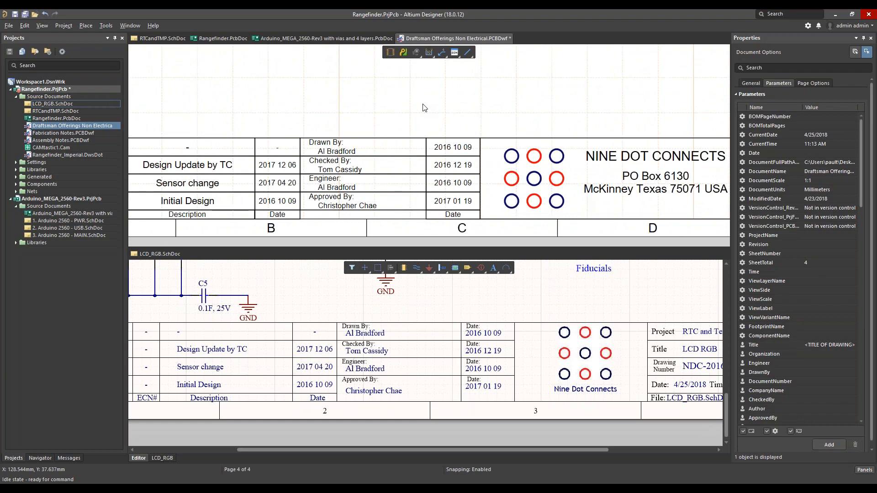
scroll(326, 293, "down", 2, "ctrl")
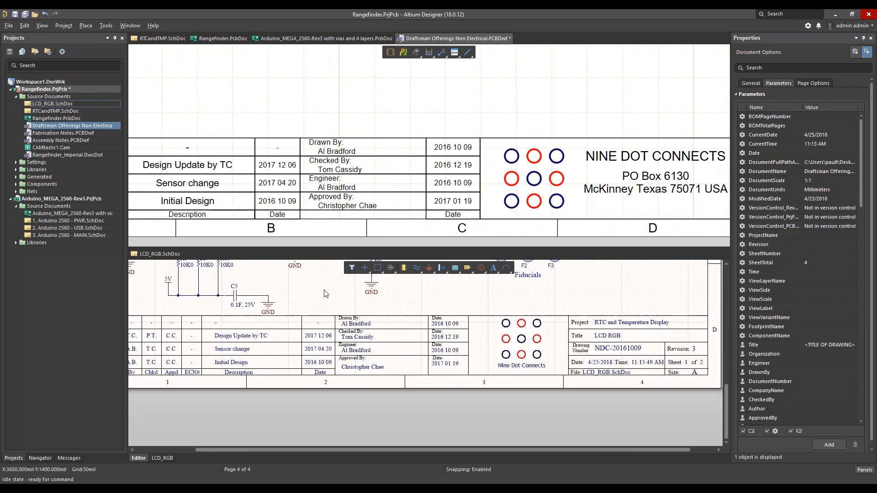
Copy the three fiducials F1, F2 and F3 with their "Fiducials" label from the LCD_RGB schematic
left_click(325, 293)
scroll(325, 294, "up", 3)
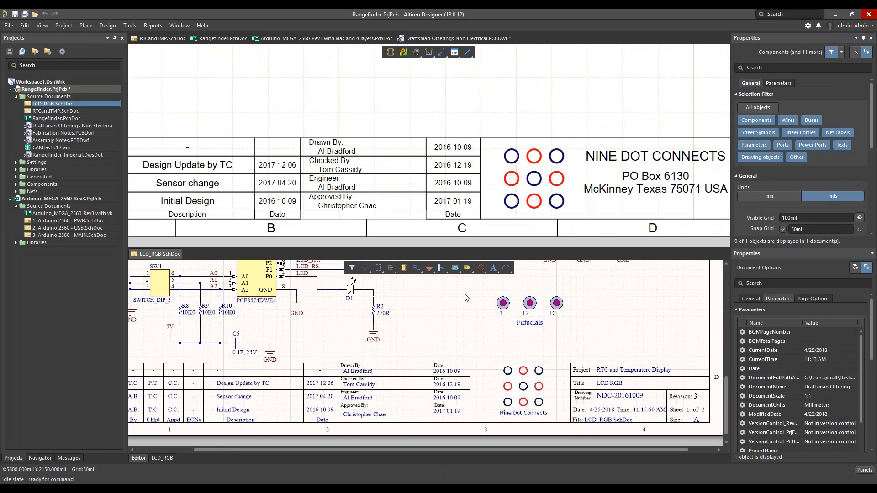
scroll(463, 313, "down", 1, "ctrl")
right_click_drag(475, 326, 423, 347)
left_click_drag(428, 298, 506, 348)
key("ctrl+c")
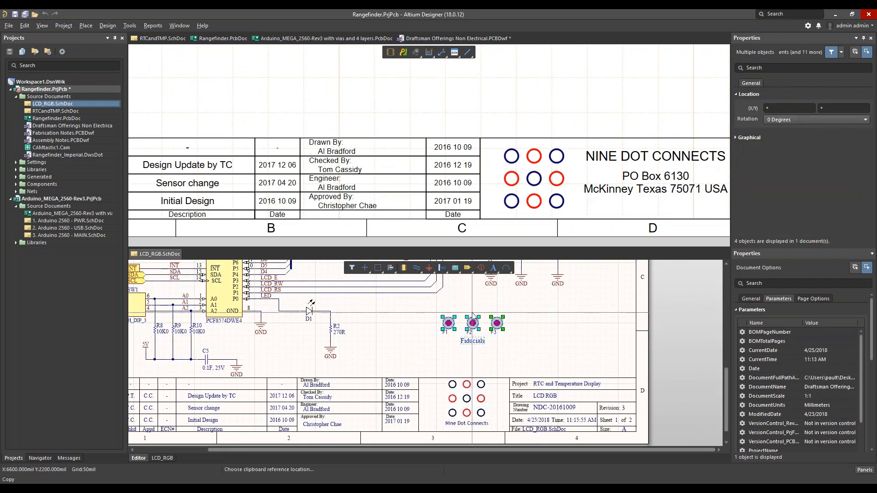
left_click(481, 313)
Try to paste the copied fiducials onto the blank fourth page of the Draftsman document
left_click(391, 112)
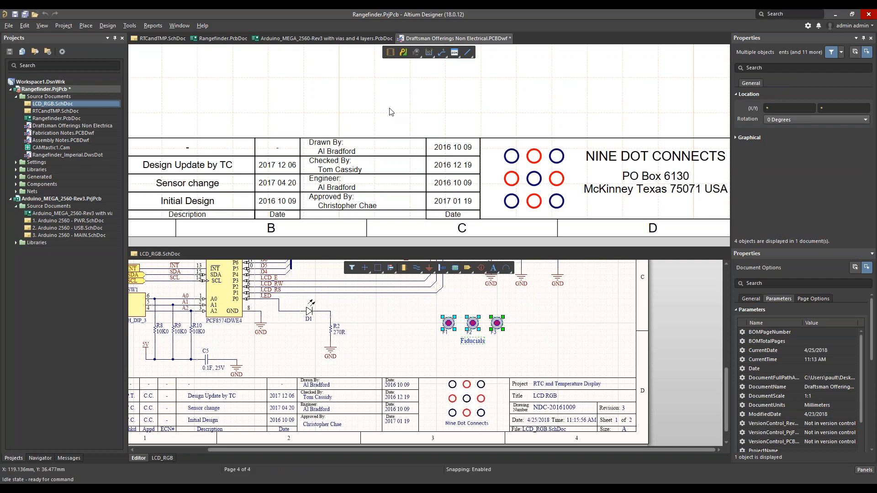
scroll(387, 137, "up", 2, "ctrl")
right_click(346, 127)
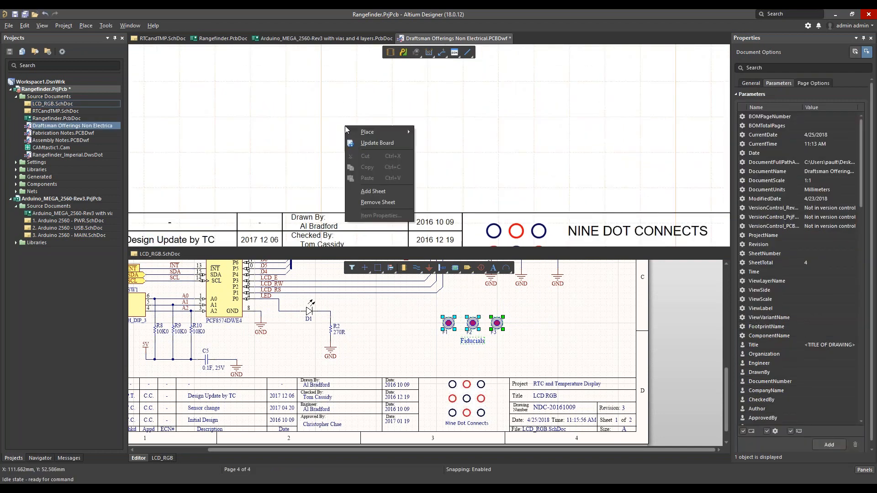
key("Escape")
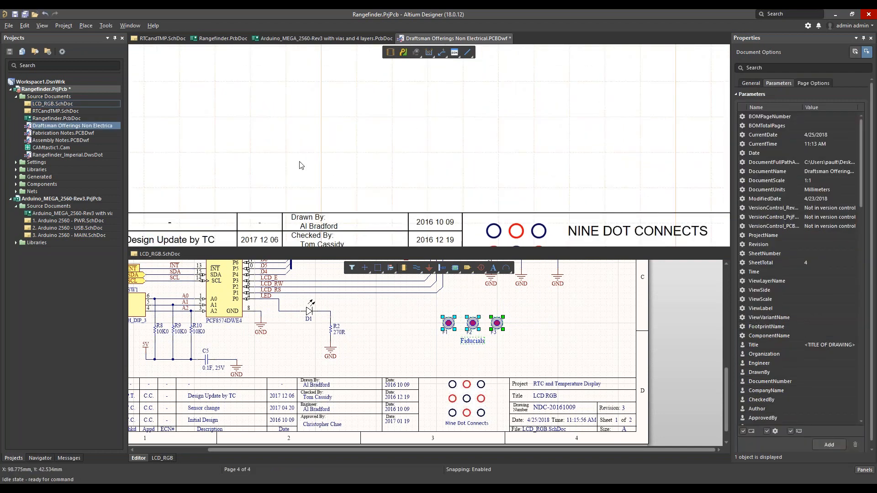
scroll(358, 149, "down", 4)
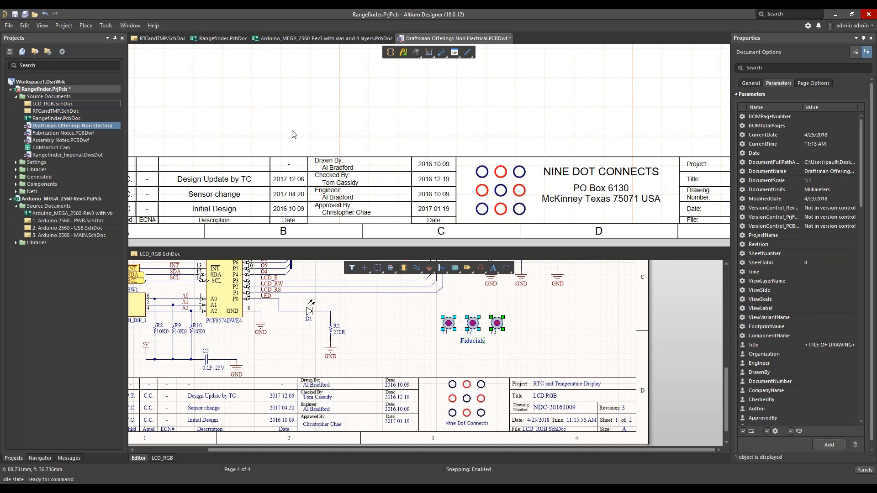
Merge the split views back into one and return to the fourth page of the Draftsman document
left_click(165, 257)
right_click(166, 258)
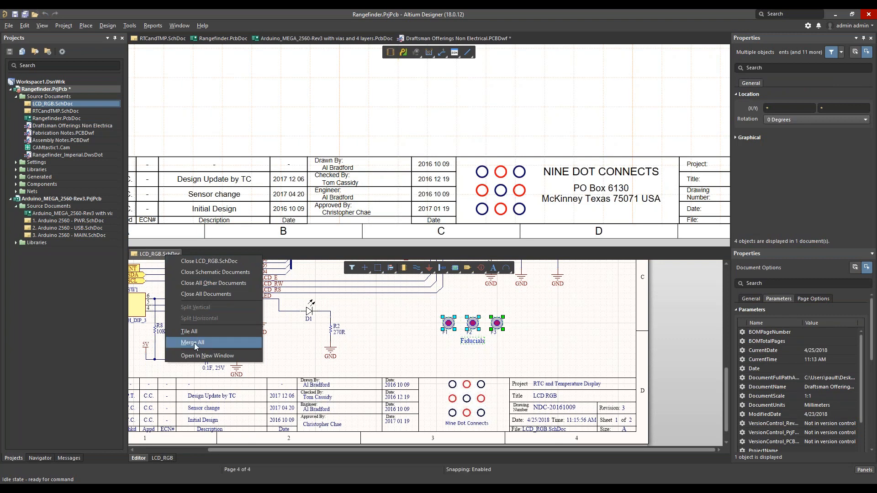
left_click(196, 343)
right_click_drag(371, 150, 435, 338)
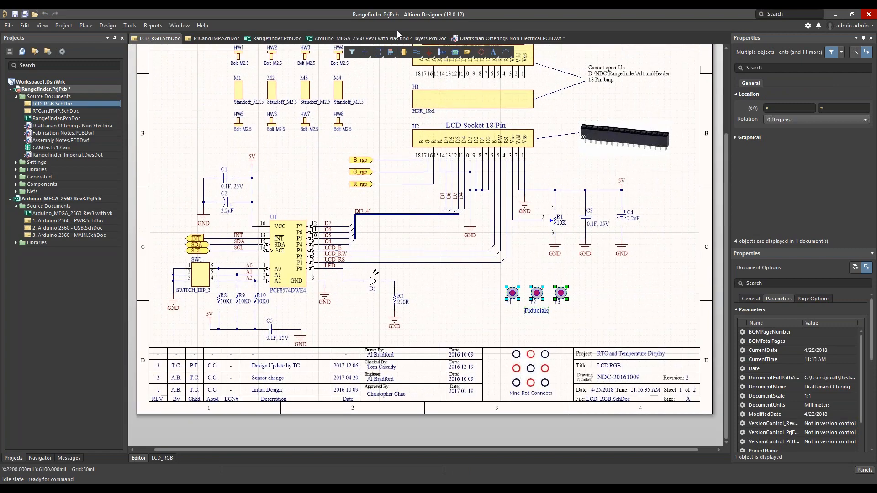
left_click(478, 40)
scroll(405, 172, "down", 3)
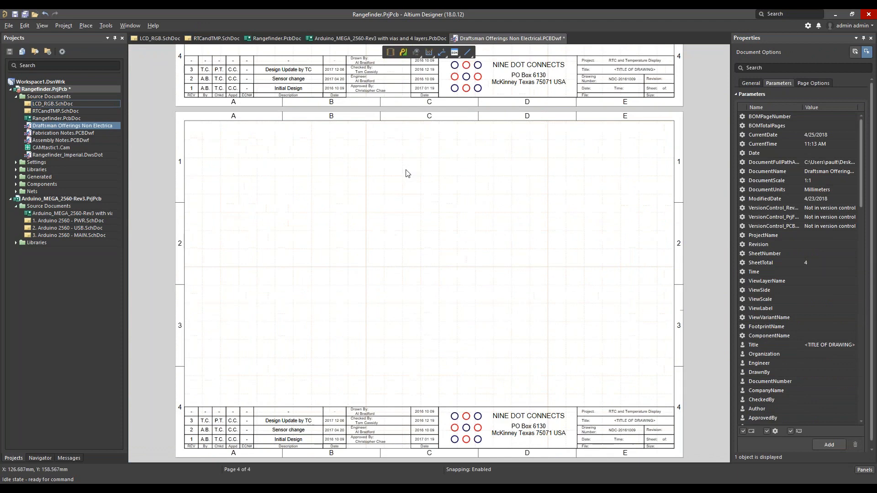
scroll(407, 174, "down", 2, "ctrl")
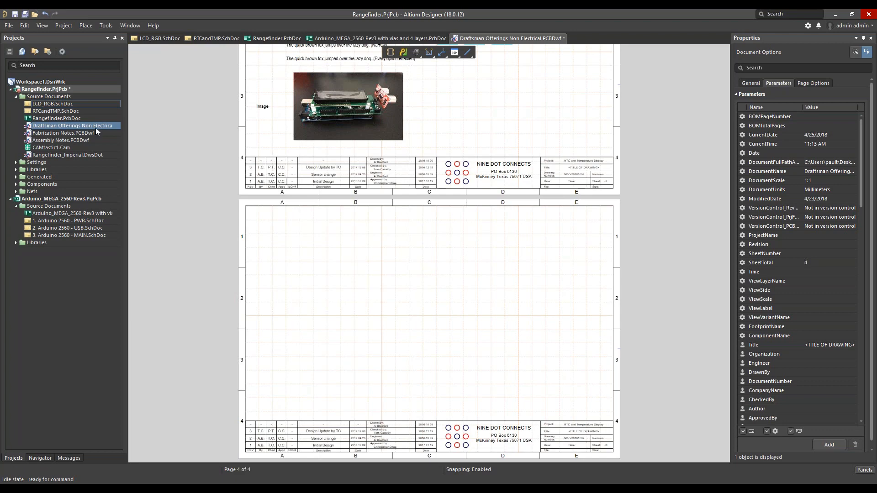
Open Fabrication Notes.PCBDwf and examine its notes, drill tables, layer stack legend and top layer view across both pages
left_click(45, 134)
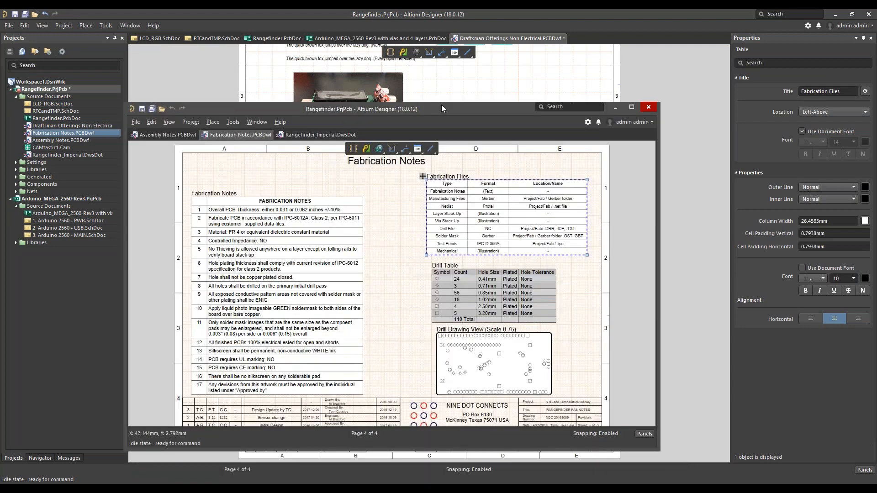
left_click_drag(441, 105, 441, 84)
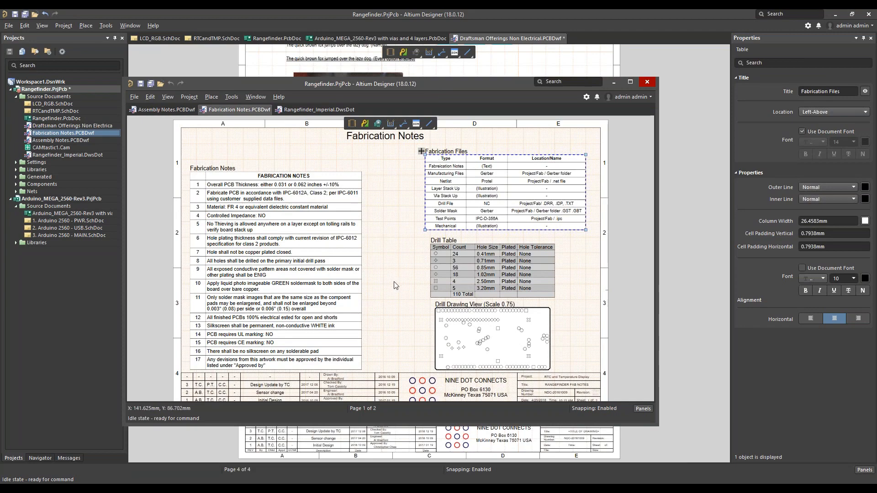
scroll(395, 288, "down", 2, "ctrl")
scroll(392, 300, "down", 4)
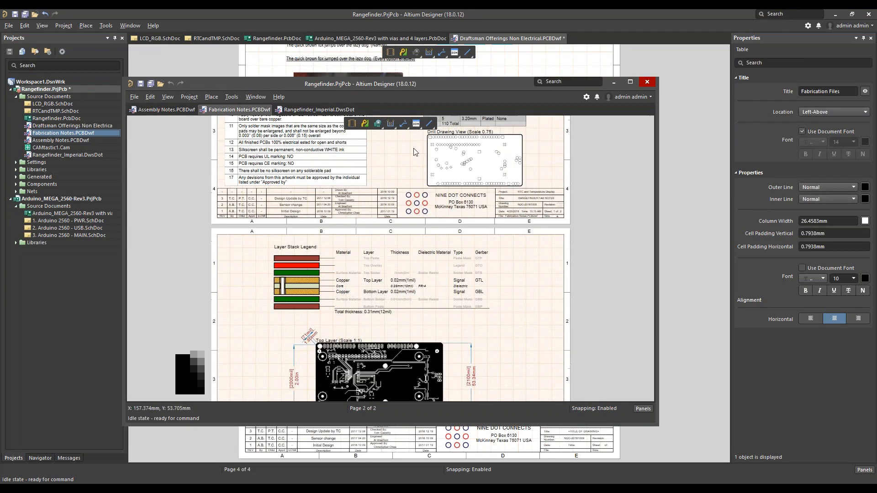
scroll(277, 324, "down", 1)
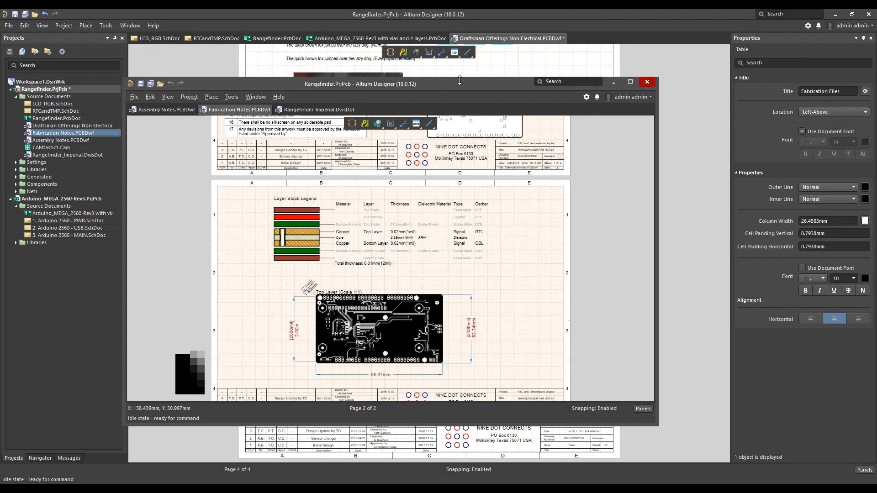
Create a new Draftsman document for Rangefinder.PcbDoc in the Rangefinder project from the [Default] template
left_click_drag(455, 86, 0, 95)
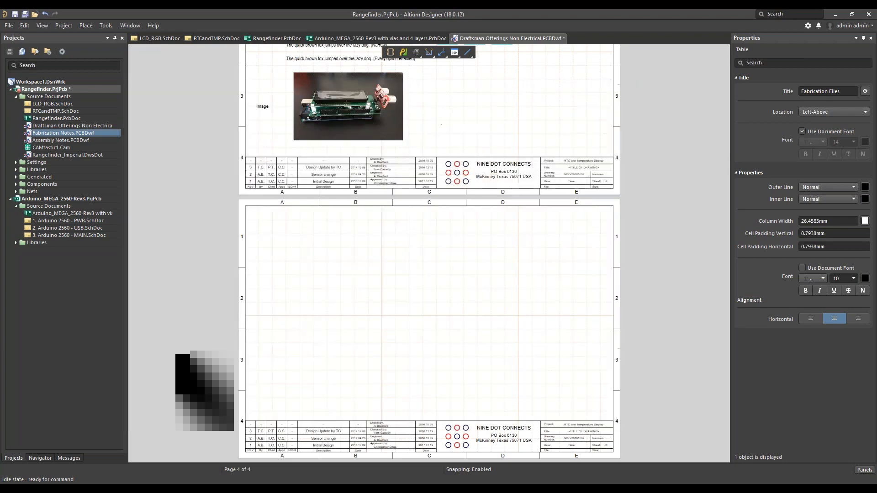
left_click(186, 100)
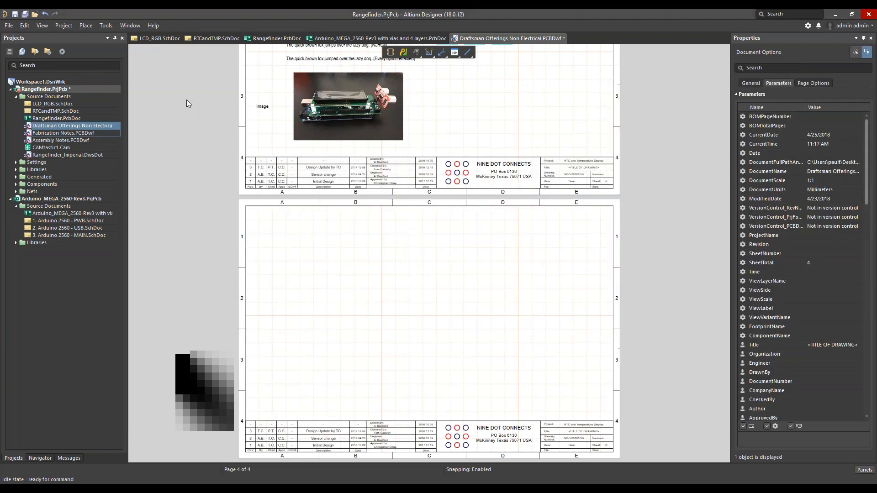
left_click(8, 26)
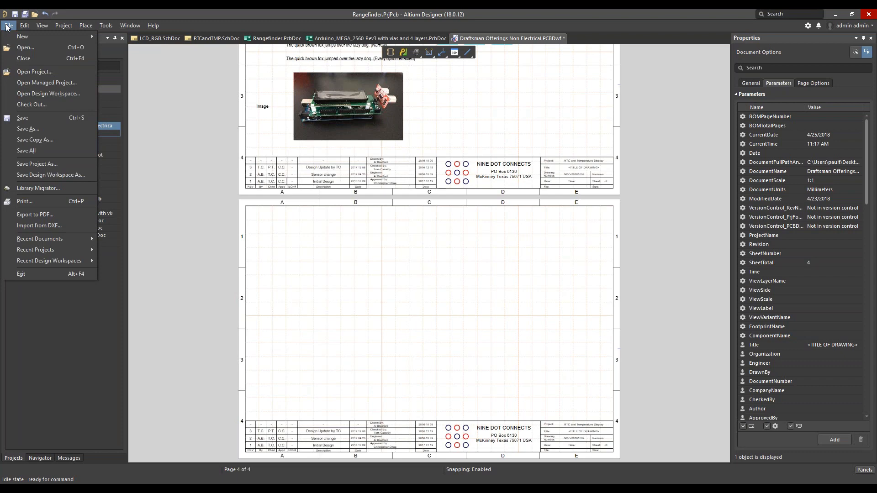
mouse_move(24, 38)
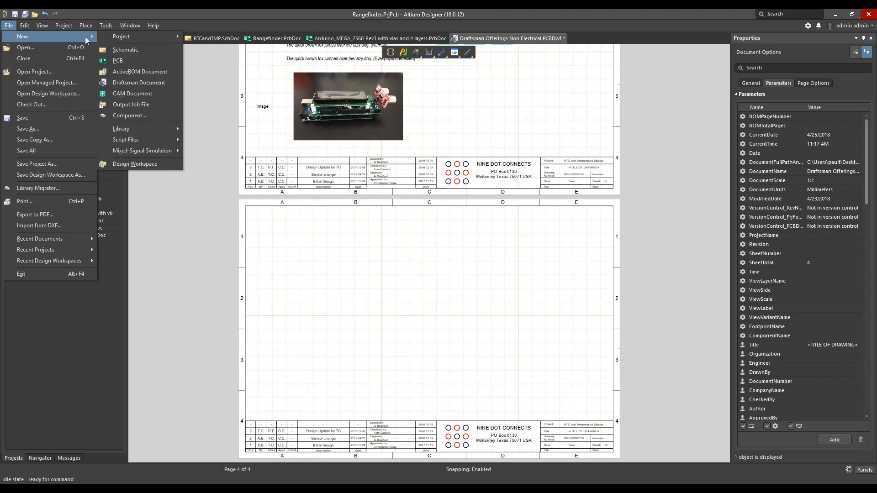
left_click(138, 82)
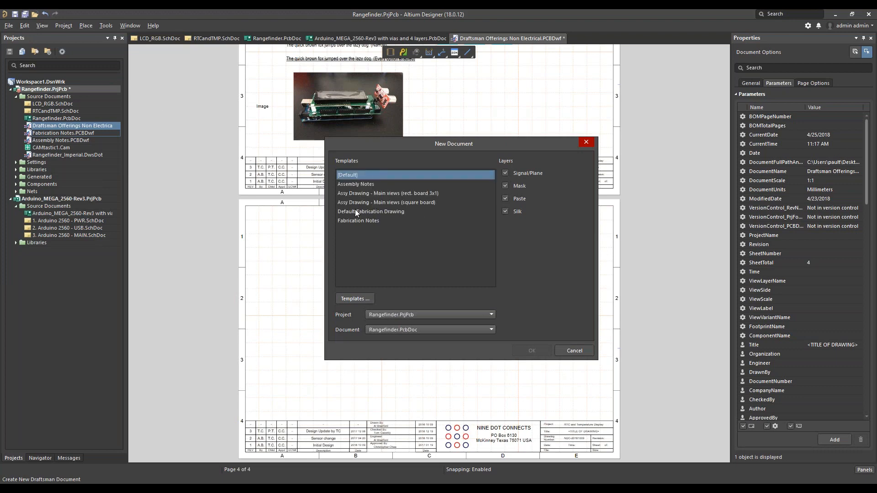
left_click(355, 185)
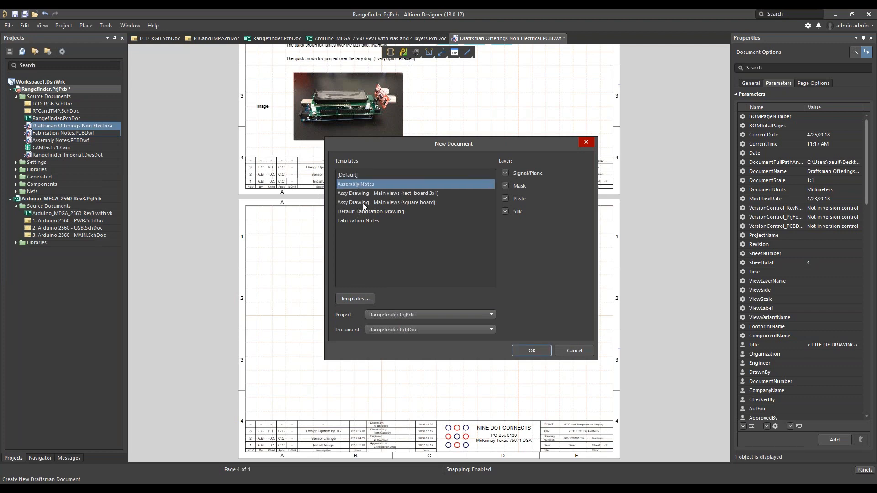
left_click(359, 220)
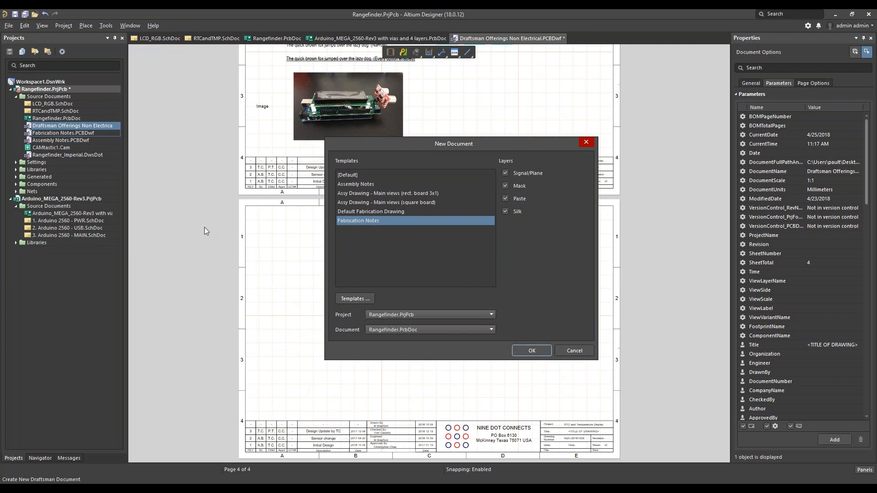
left_click(347, 175)
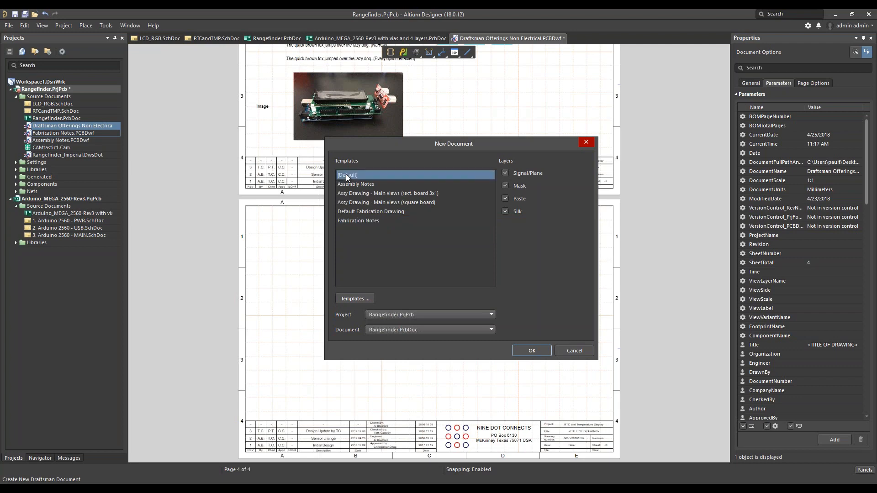
left_click(521, 351)
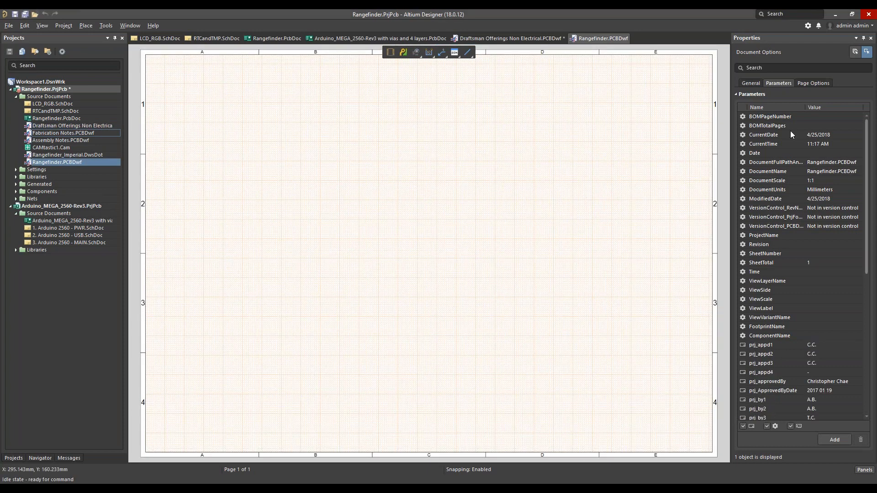
Apply the Asize_Imperial sheet template to page 1 of the new Draftsman document
left_click(808, 84)
left_click(771, 141)
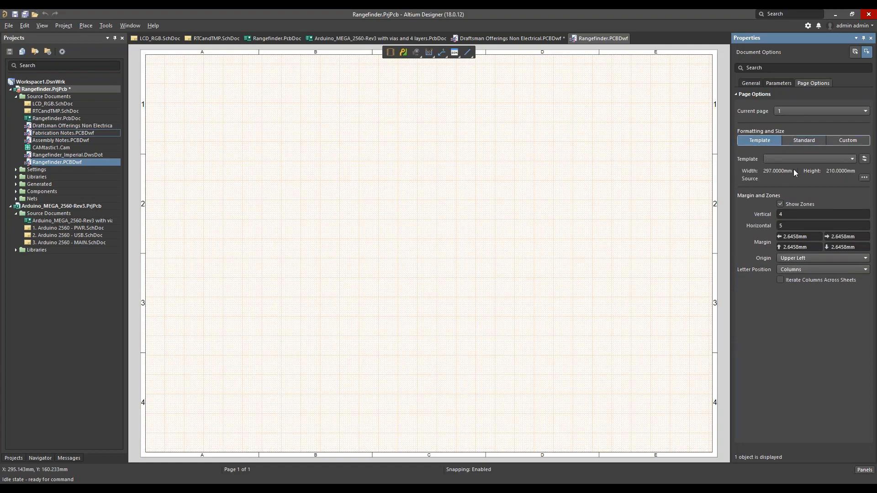
left_click(780, 159)
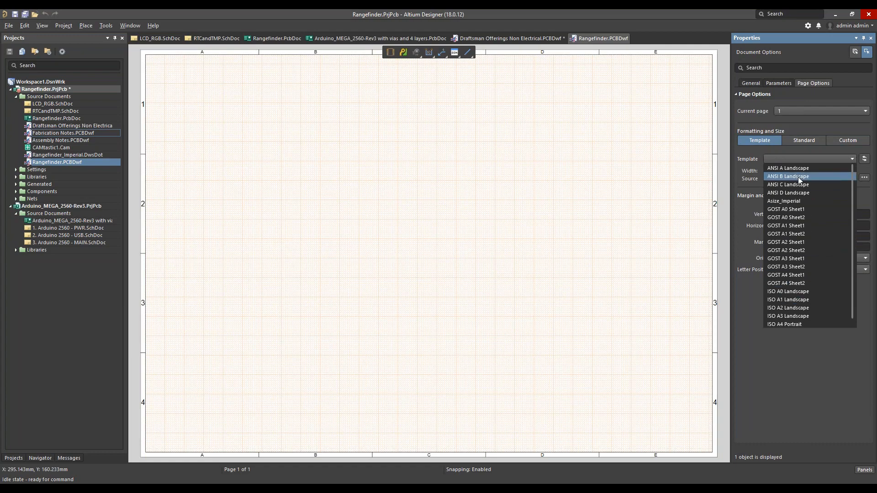
left_click(777, 203)
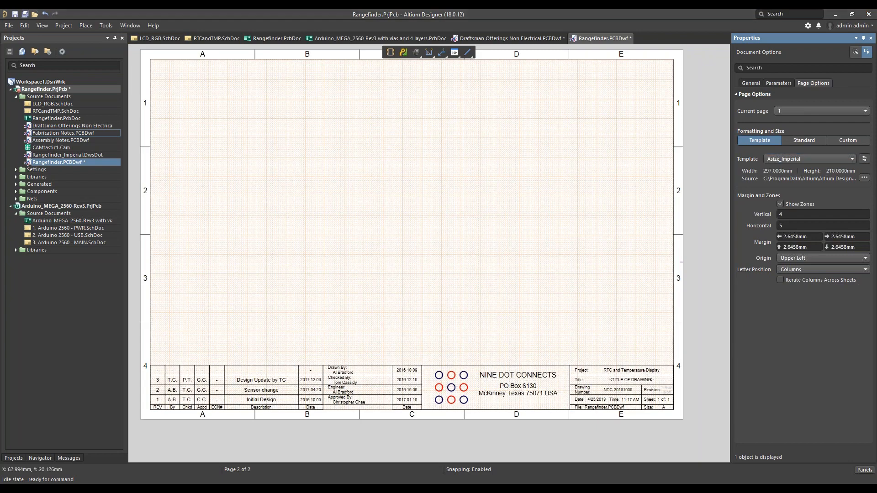
Switch to Excel and copy the whole FABRICATION NOTES table, A3:B20, from the Fab notes sheet of Fabrication Notes example.xlsx
key("alt+Tab")
scroll(423, 266, "up", 2)
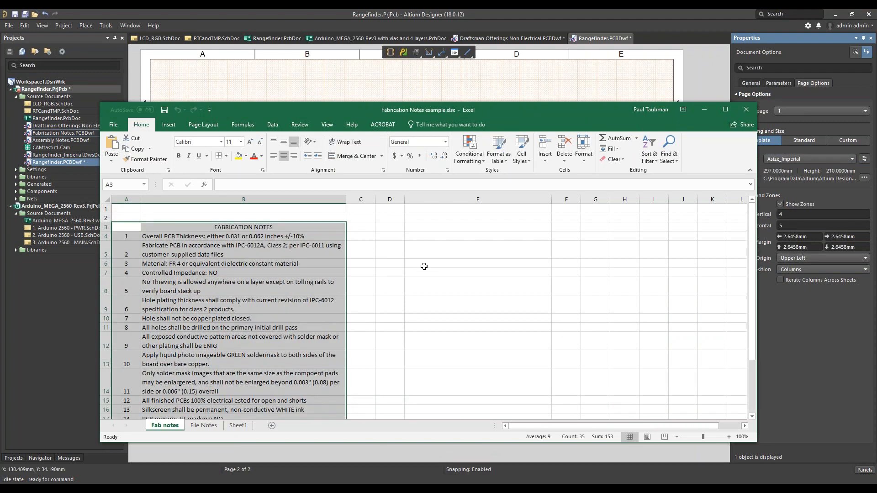
left_click_drag(352, 107, 383, 48)
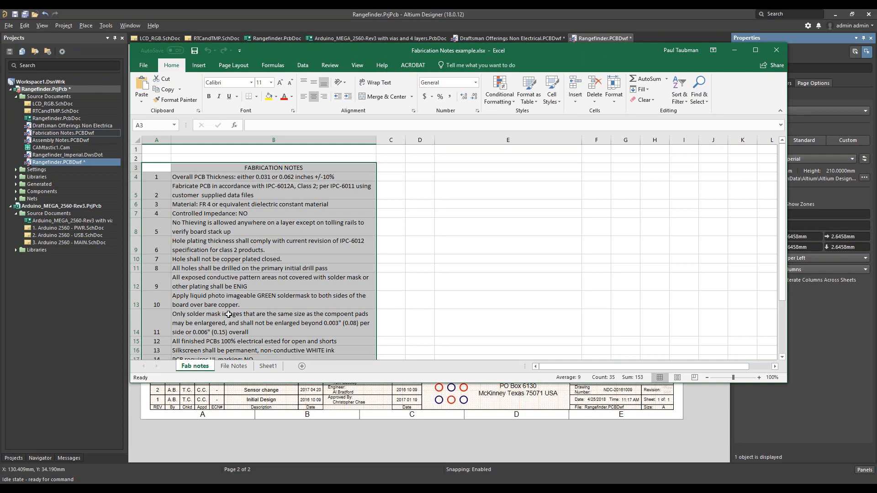
left_click(253, 250)
mouse_move(156, 169)
left_mouse_down()
mouse_move(194, 333)
mouse_move(206, 284)
mouse_move(174, 150)
mouse_move(164, 148)
mouse_move(161, 161)
left_mouse_up()
scroll(209, 325, "down", 2)
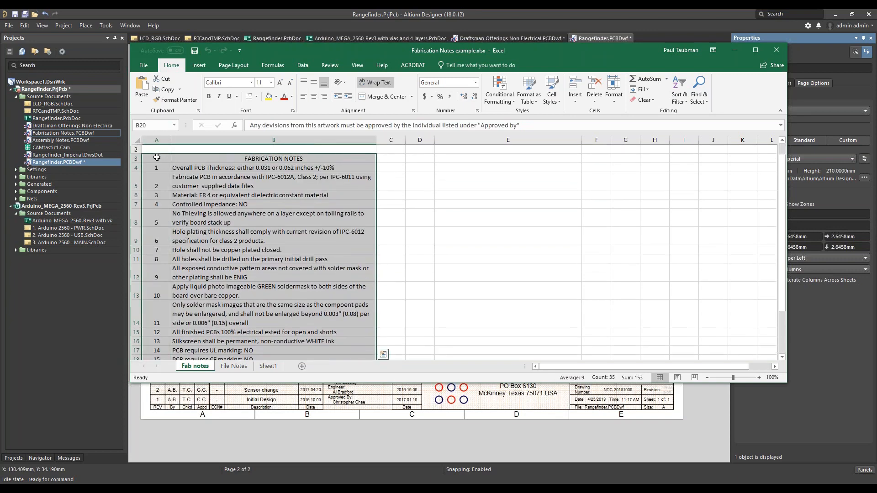
key("ctrl+c")
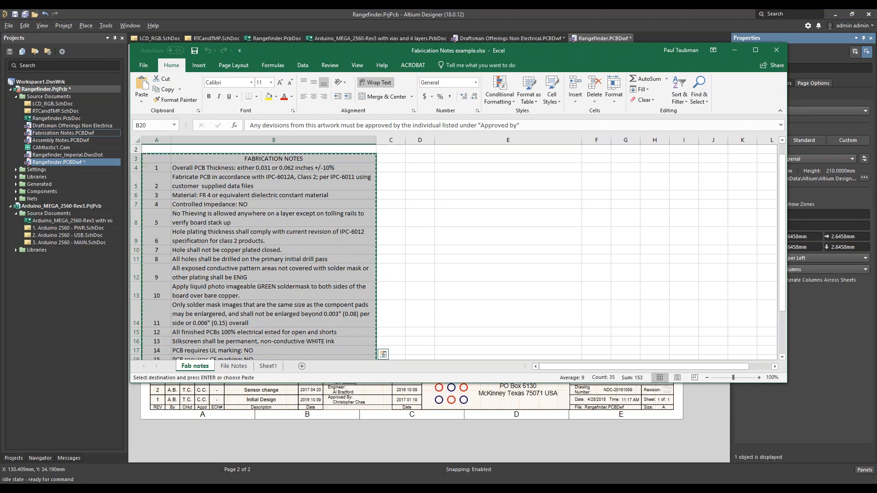
Return to Altium Designer and place an empty table with 18 rows and 2 columns near the sheet's left border
left_click(734, 54)
right_click(278, 168)
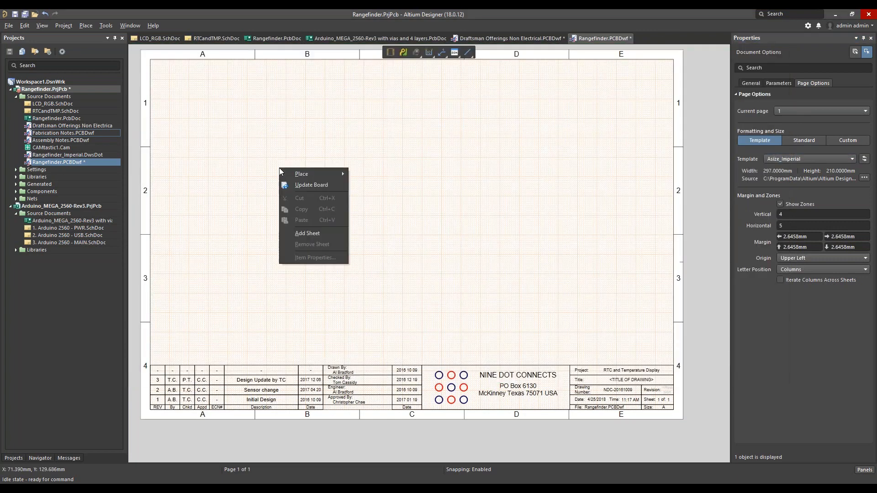
left_click(238, 168)
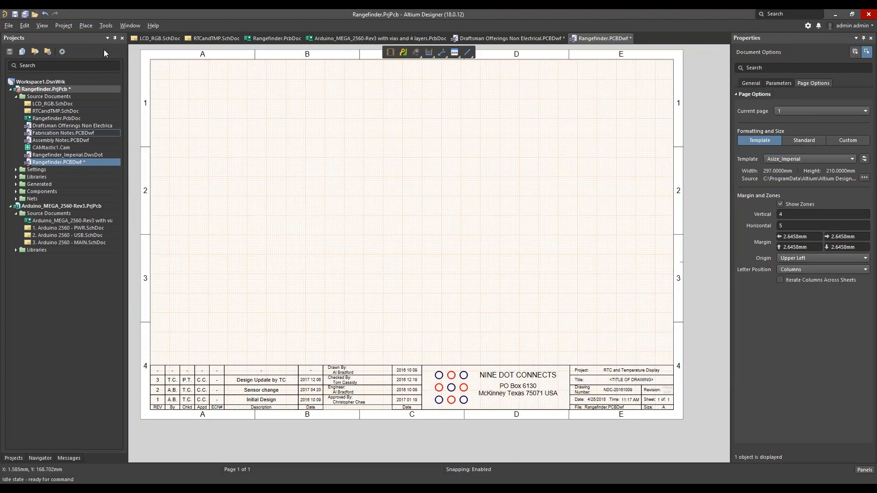
left_click(84, 24)
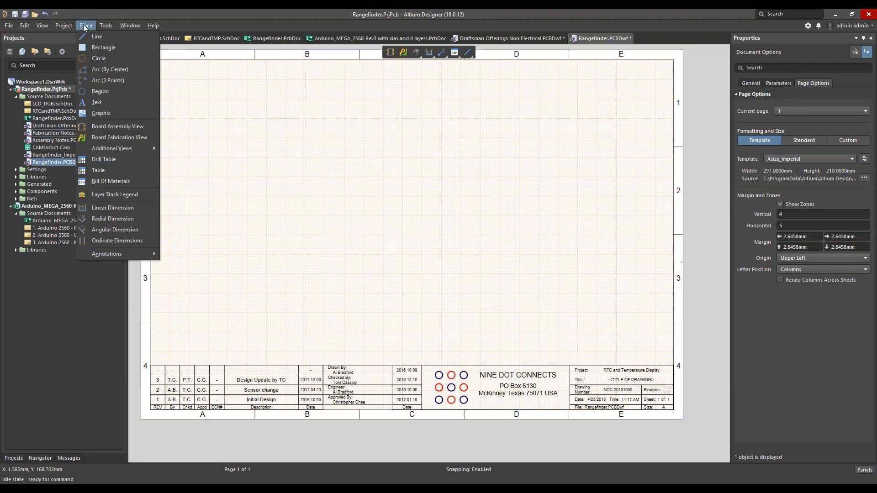
left_click(94, 171)
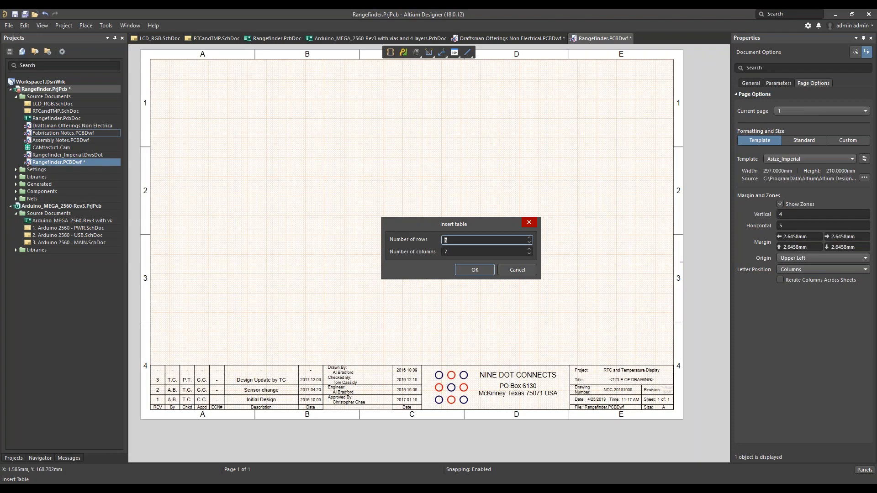
type("18")
key("Tab")
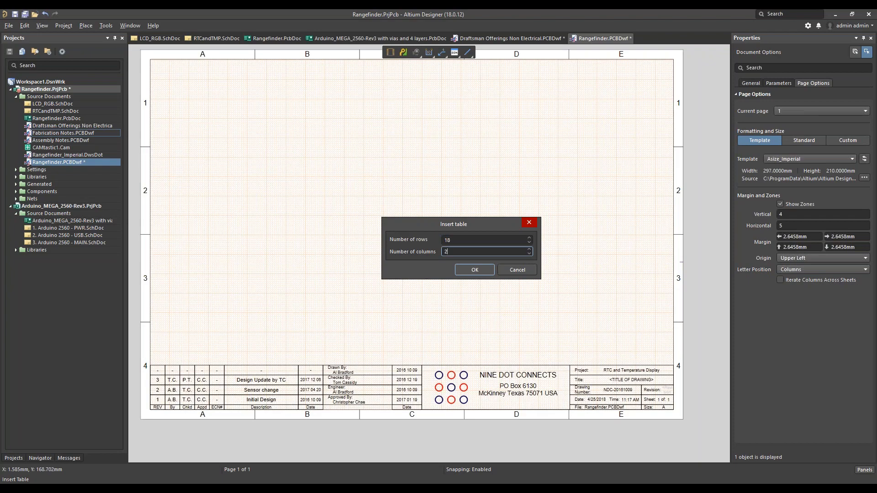
left_click(475, 270)
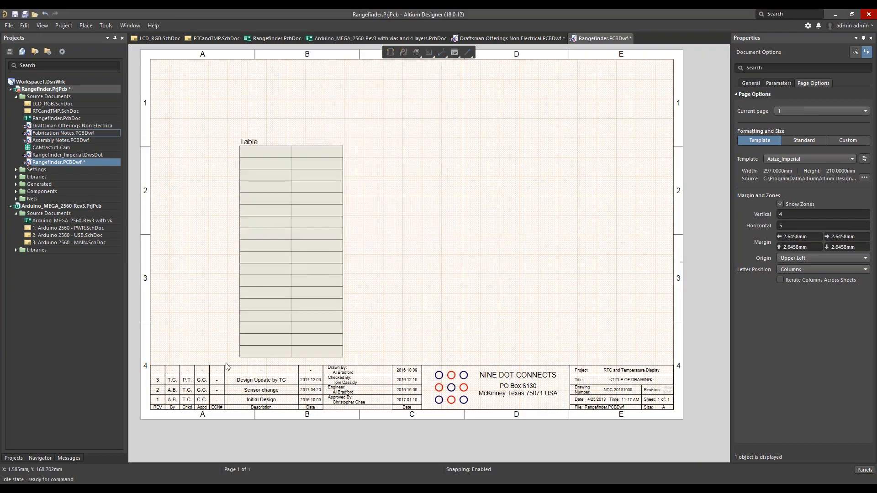
left_click(180, 319)
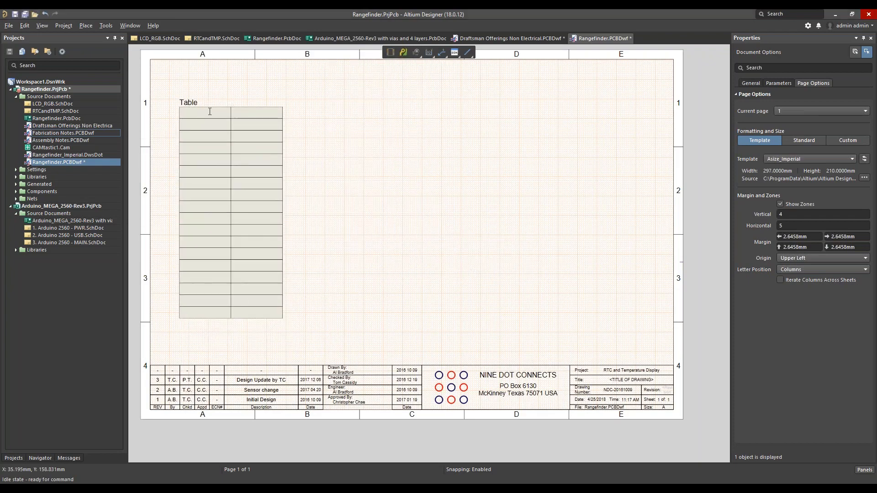
Paste the copied fabrication notes into the cells of the empty table
left_click(238, 290)
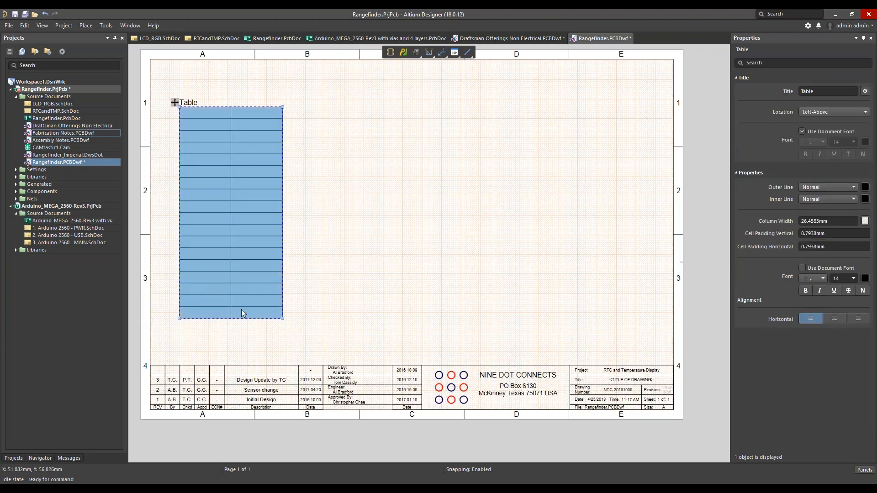
key("ctrl+v")
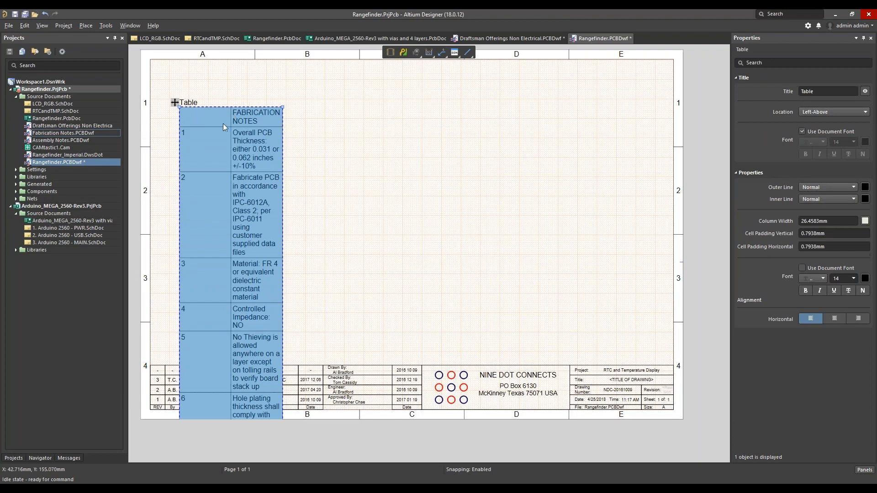
left_click(306, 140)
left_click(212, 162)
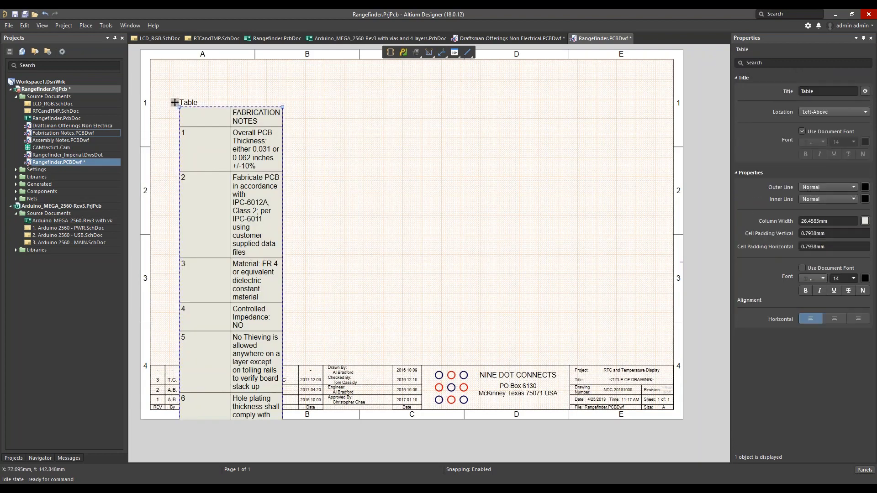
left_click_drag(283, 147, 325, 160)
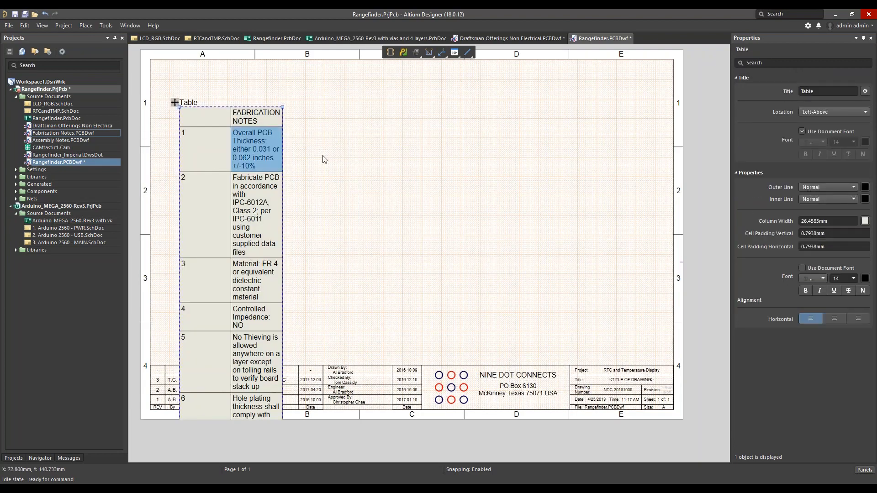
left_click(320, 150)
Set the width of the table's note number column to 10 mm
left_click_drag(206, 112, 207, 279)
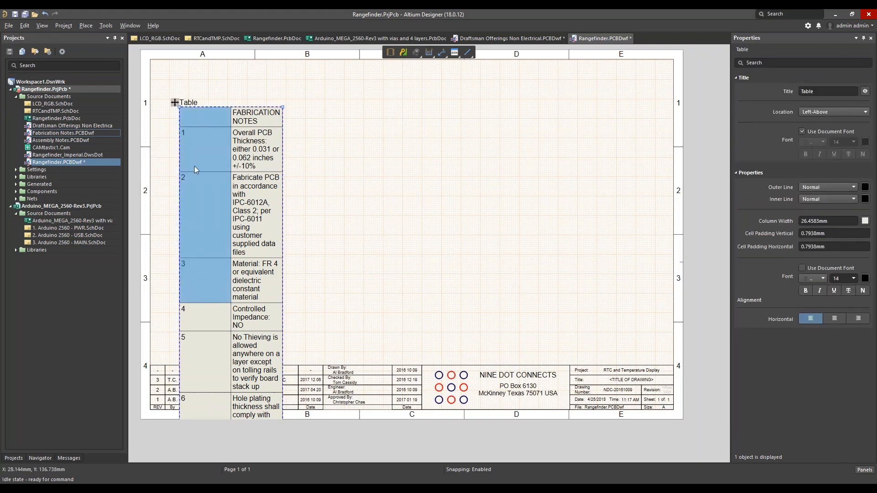
left_click(822, 221)
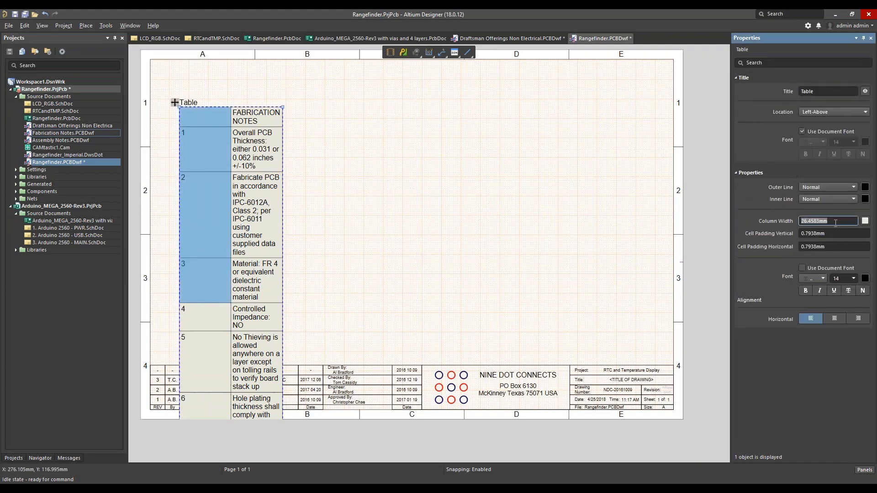
type("10")
key("Return")
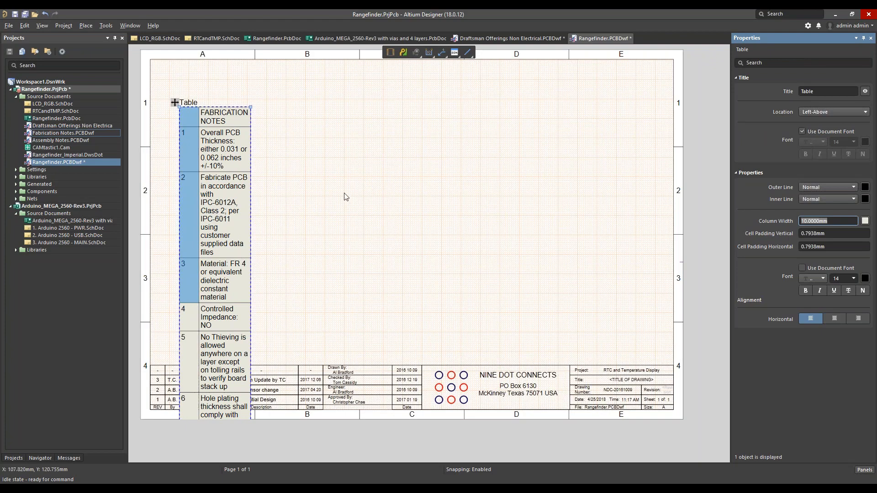
left_click(302, 213)
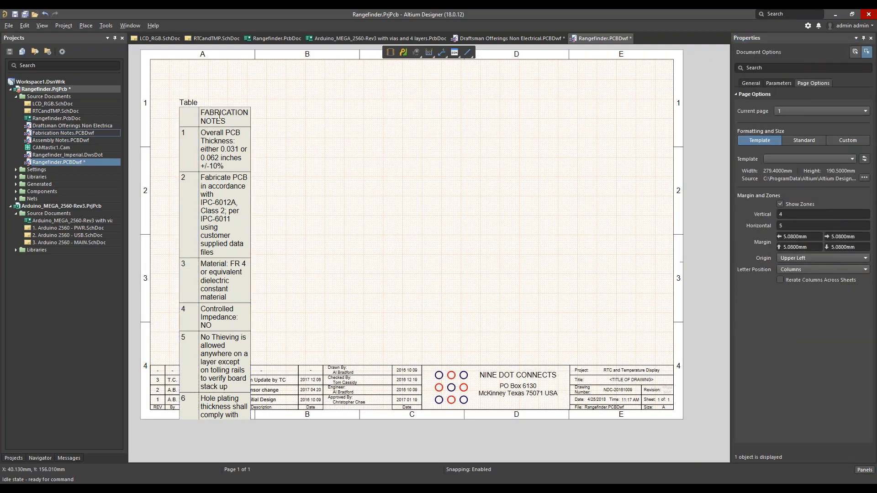
Set the width of the FABRICATION NOTES text column to 100 mm and move the table to the sheet's upper-left corner
left_click(220, 115)
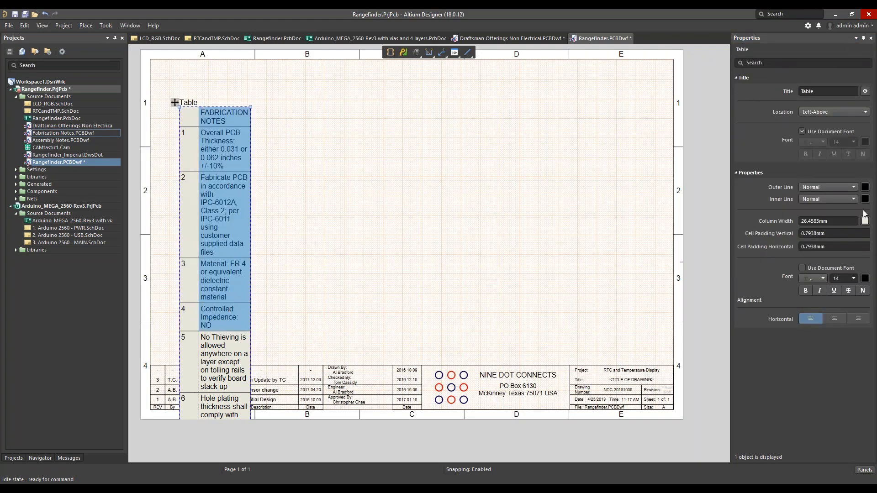
left_click(838, 221)
type("100")
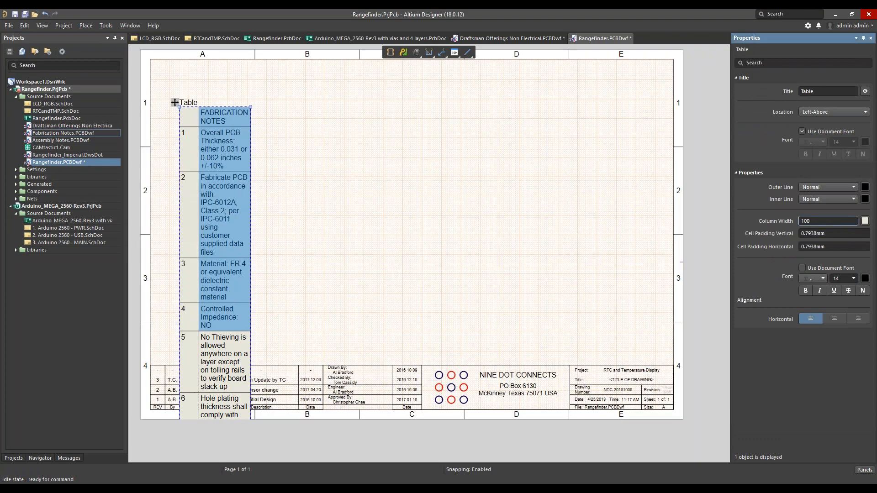
key("Return")
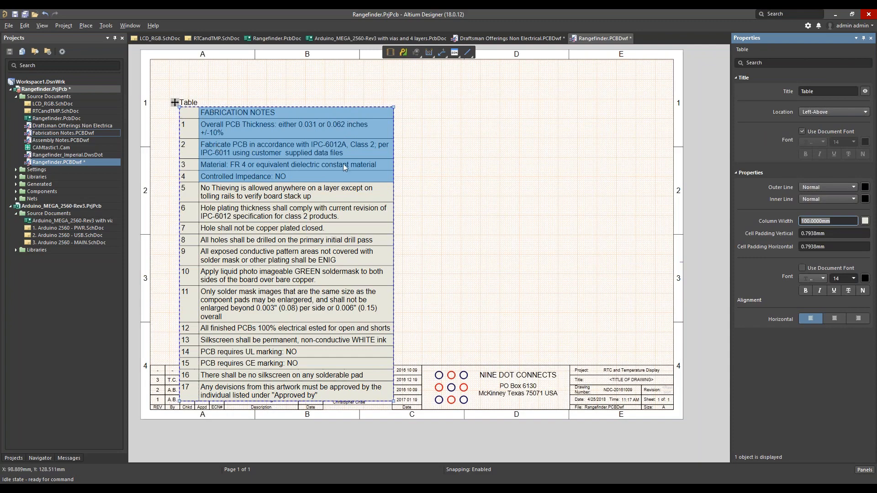
left_click_drag(174, 102, 280, 364)
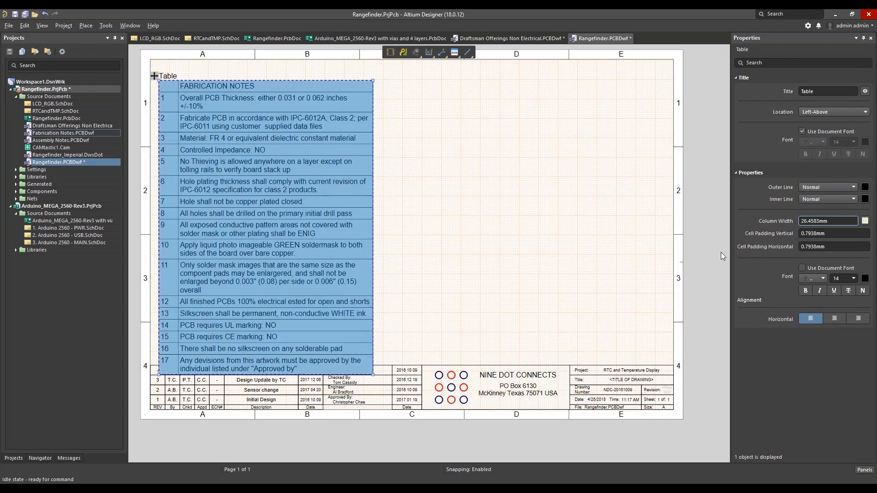
Set the font size of all fabrication notes table cells to 12
left_click(853, 278)
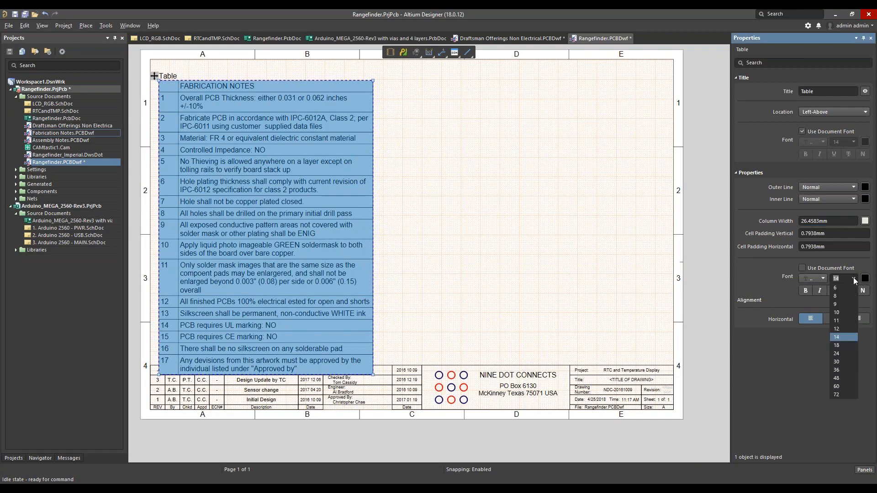
left_click(841, 328)
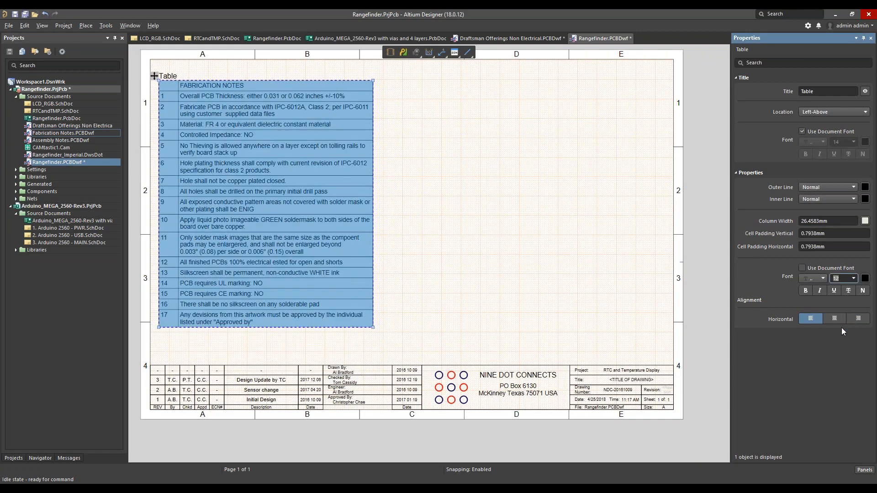
double_click(302, 195)
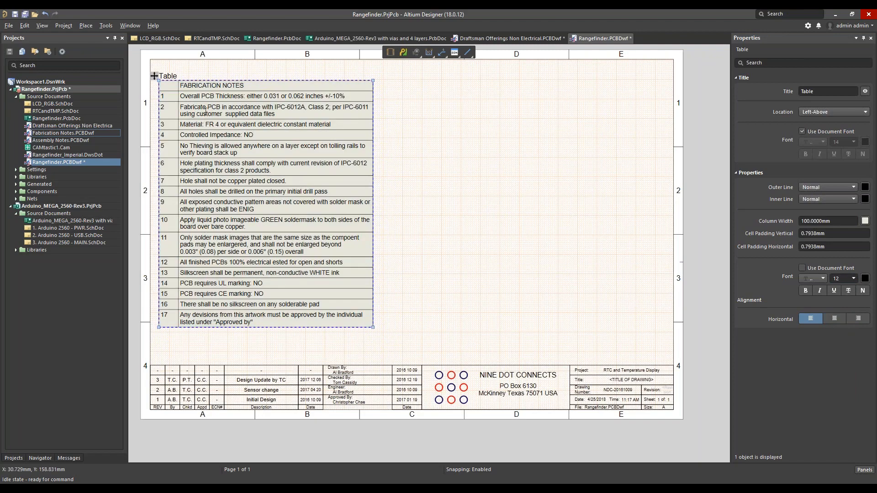
Change the Controlled Impedance entry in note 4 of the table to "Yes"
left_click(172, 133)
left_click(267, 136)
scroll(310, 135, "up", 2, "ctrl")
right_click_drag(475, 235, 575, 265)
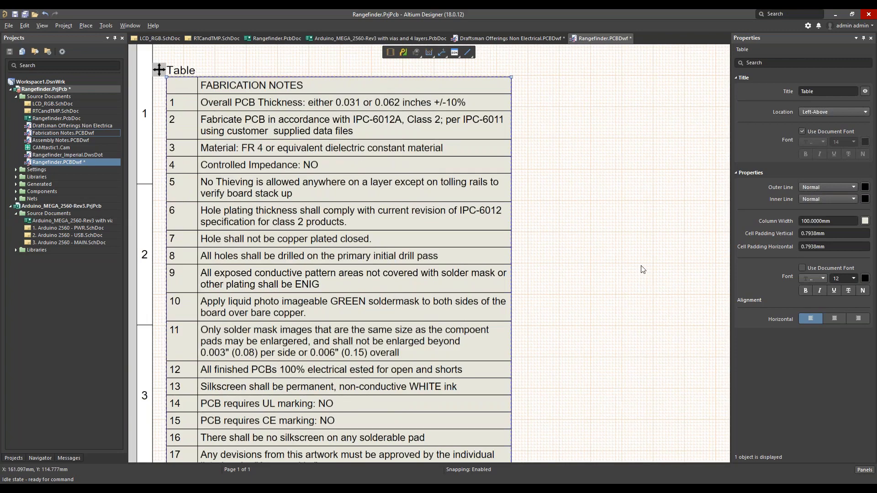
key("BackSpace")
key("BackSpace")
type("Yes")
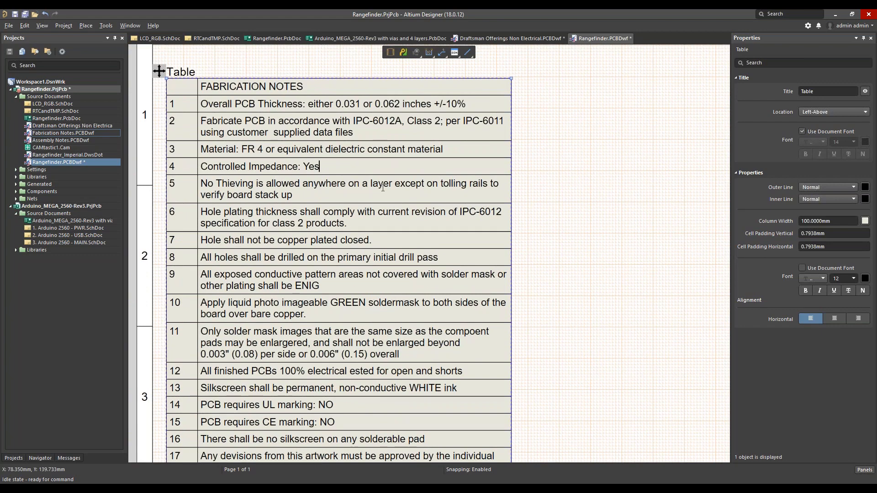
Center the text horizontally in the table's note number column
left_click(295, 193)
scroll(296, 192, "down", 1, "ctrl")
left_click_drag(177, 97, 175, 440)
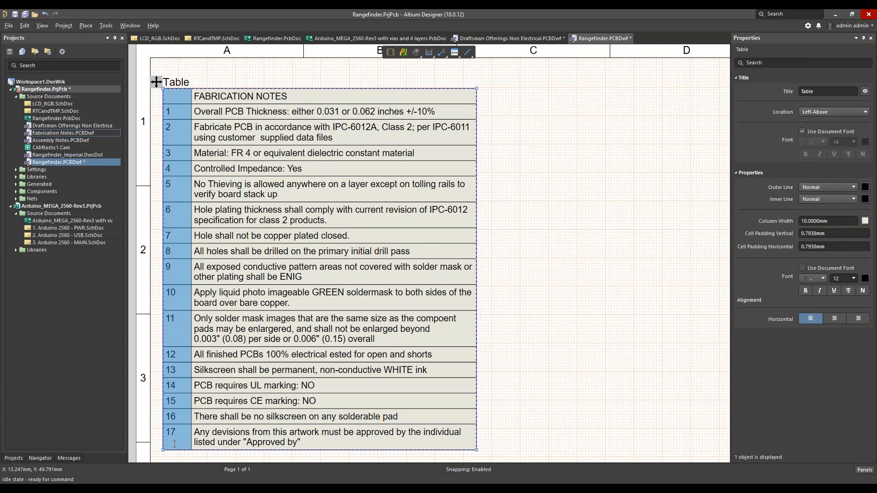
left_click(834, 319)
Fill the text cells of notes 1 to 17 with a light blue background colour
left_click_drag(238, 111, 266, 443)
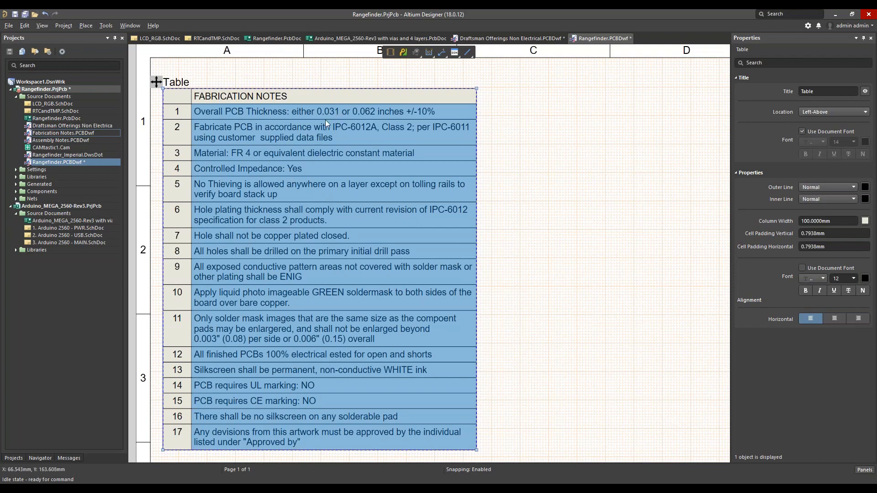
left_click(866, 222)
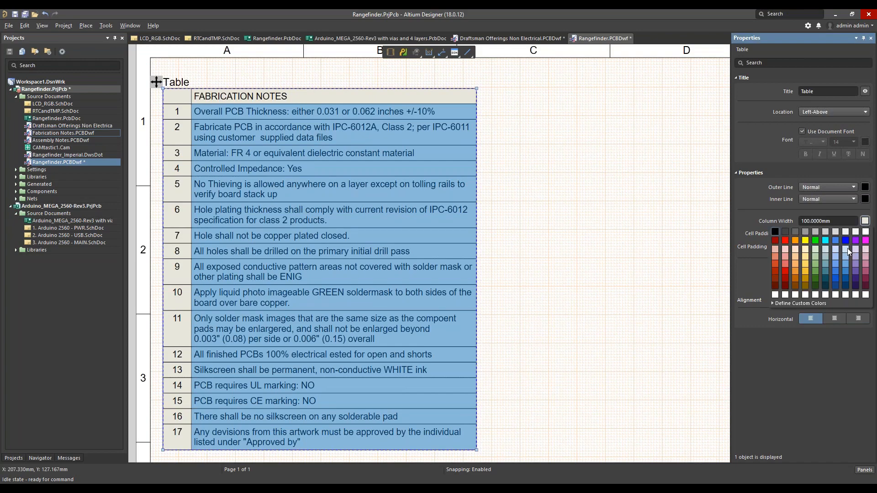
left_click(847, 249)
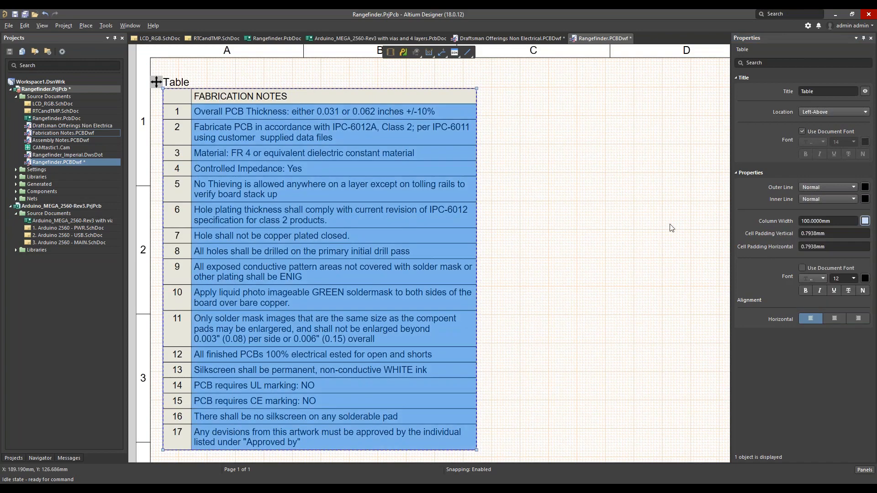
left_click(671, 227)
scroll(506, 184, "down", 1, "ctrl")
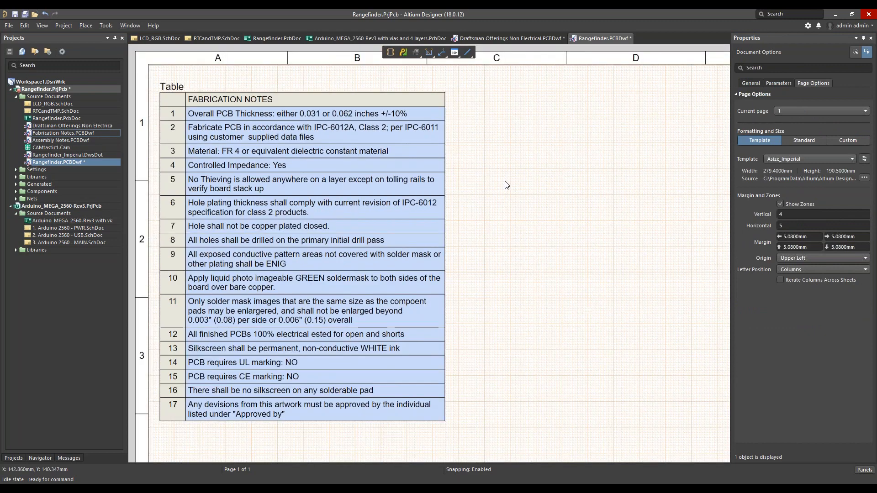
scroll(510, 230, "down", 1, "ctrl")
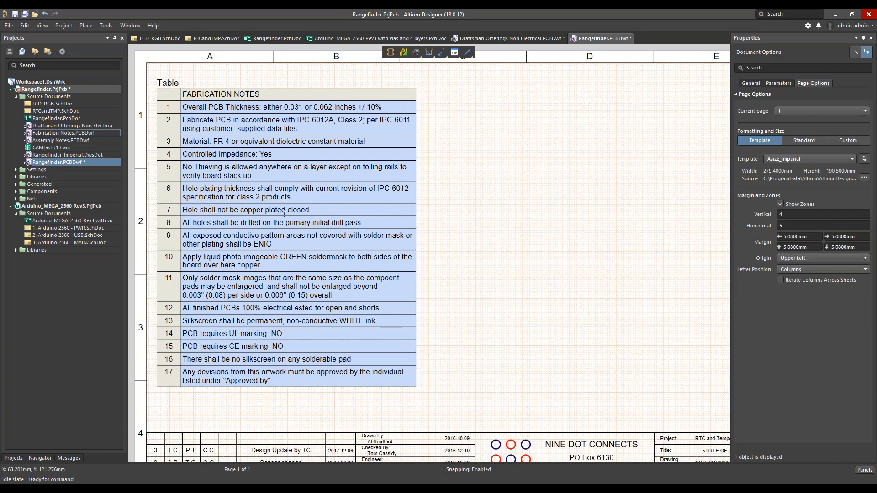
right_click(303, 379)
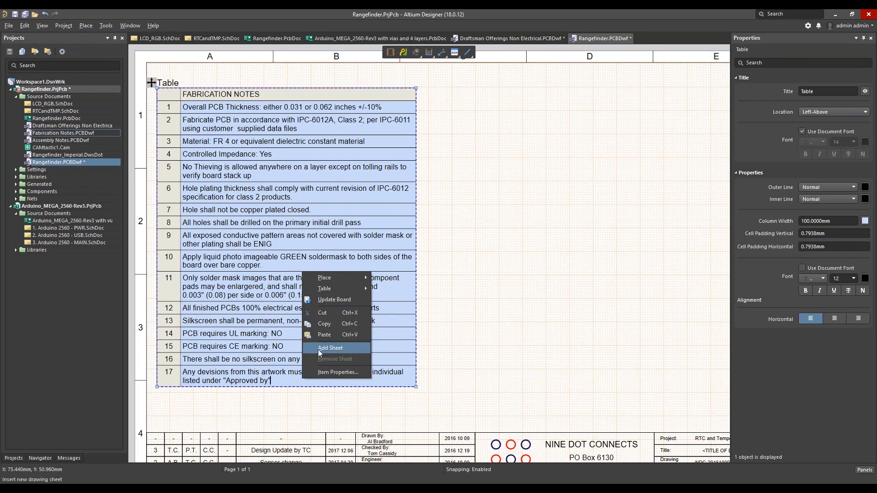
mouse_move(340, 289)
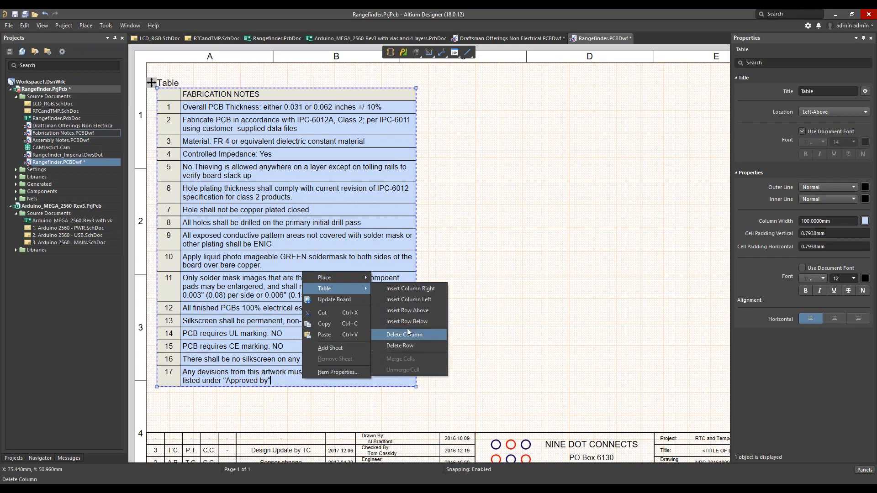
left_click(467, 255)
left_click(467, 255)
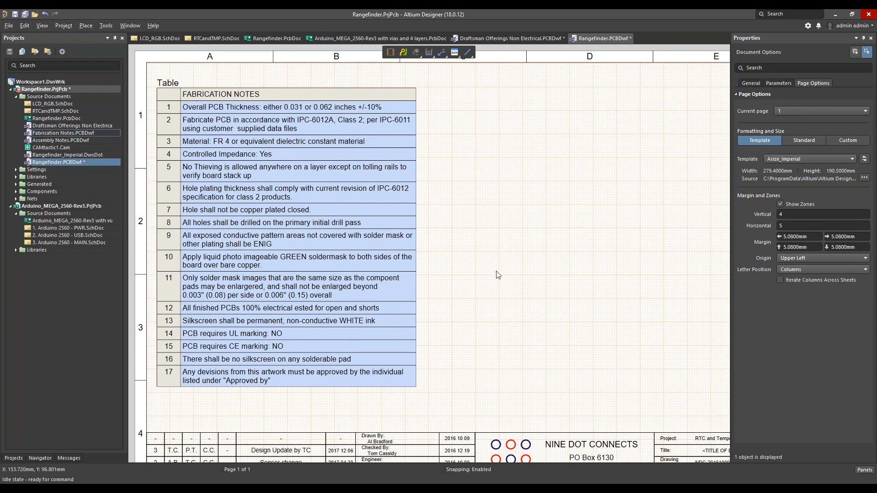
Add a second sheet to the Draftsman document and go to it
key("ctrl+Page_Down")
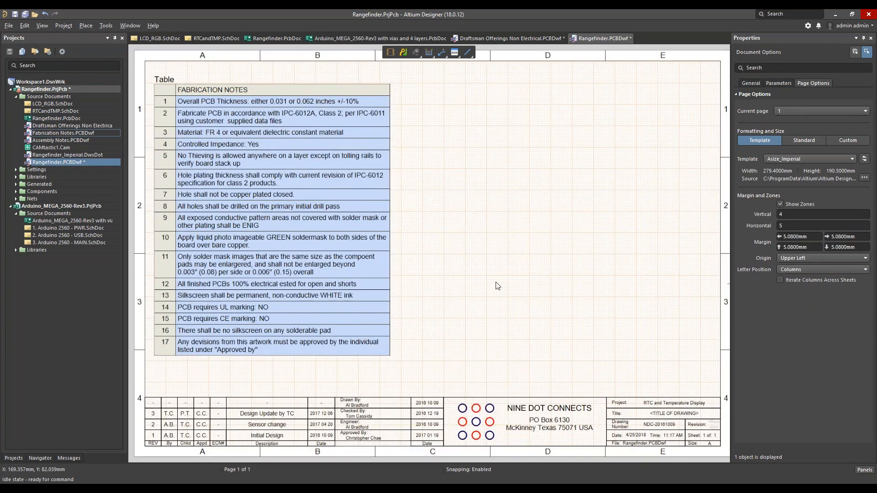
left_click(105, 24)
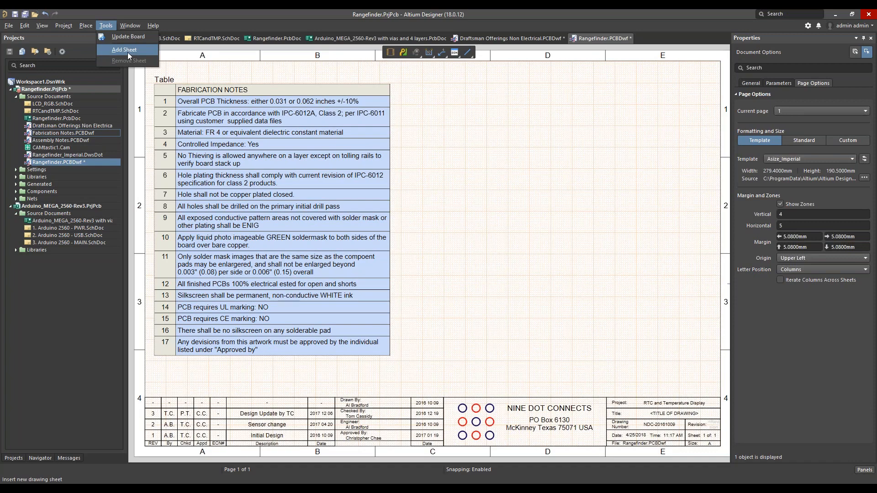
left_click(127, 50)
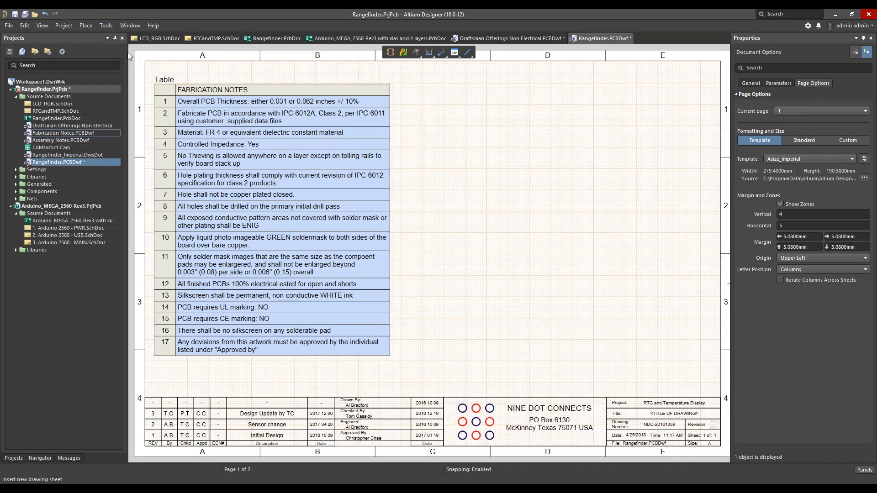
scroll(410, 281, "down", 1, "ctrl")
scroll(463, 197, "down", 3)
scroll(442, 270, "down", 2)
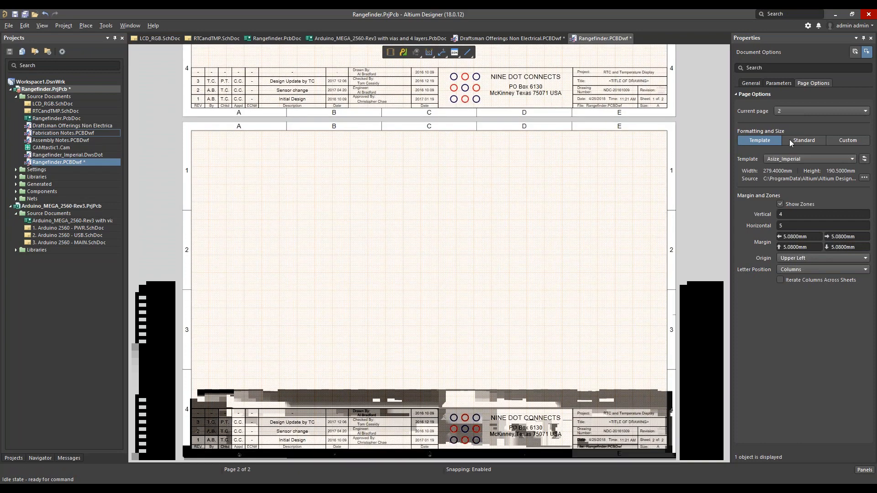
Switch page 2 from the template to a standard format and set its sheet size to ANSI A
left_click(803, 140)
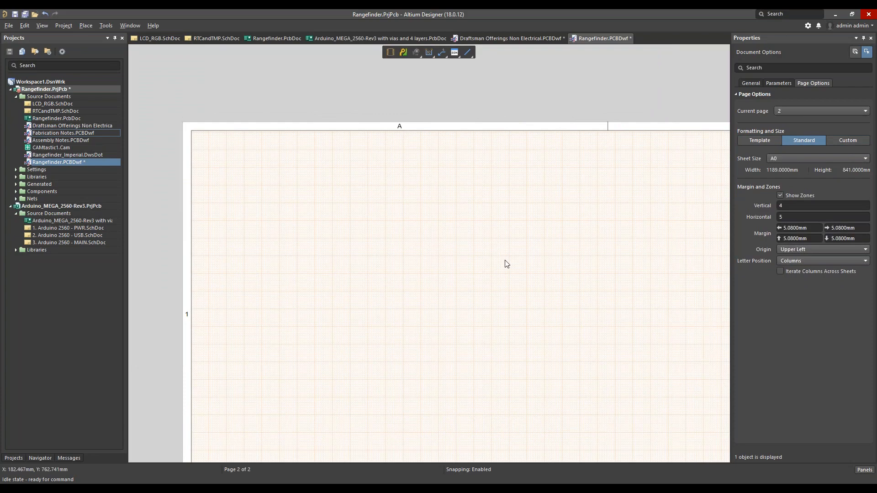
right_click_drag(503, 258, 433, 206)
scroll(432, 203, "down", 2, "ctrl")
right_click_drag(437, 257, 454, 208)
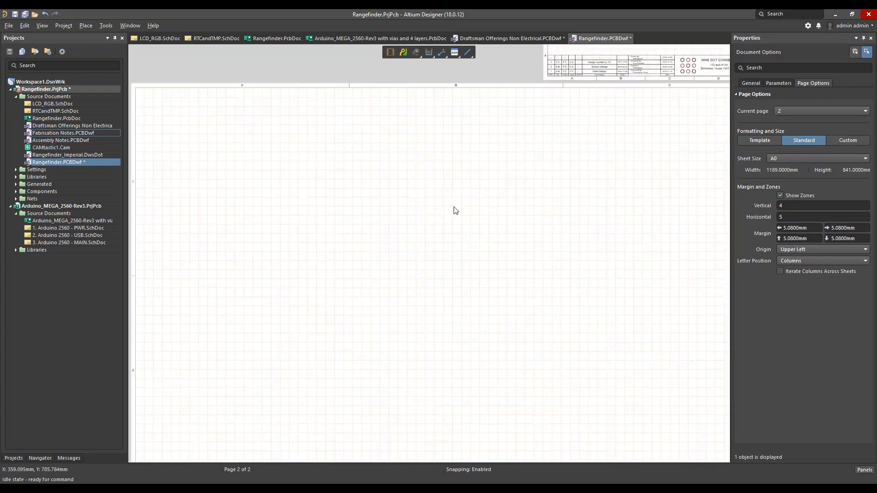
left_click(770, 157)
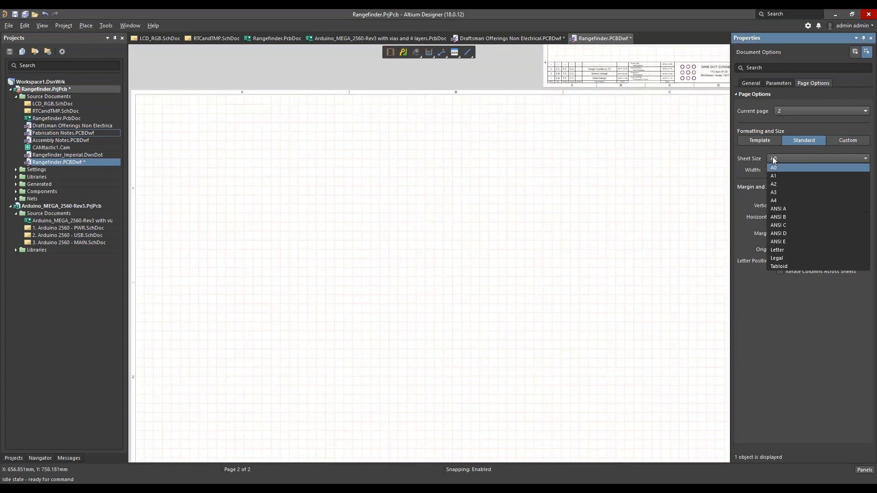
left_click(783, 212)
right_click(239, 186)
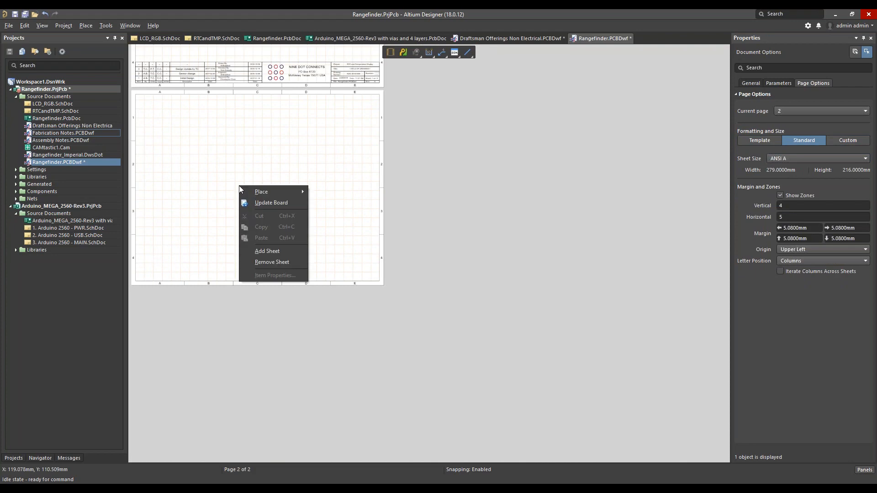
left_click(193, 171)
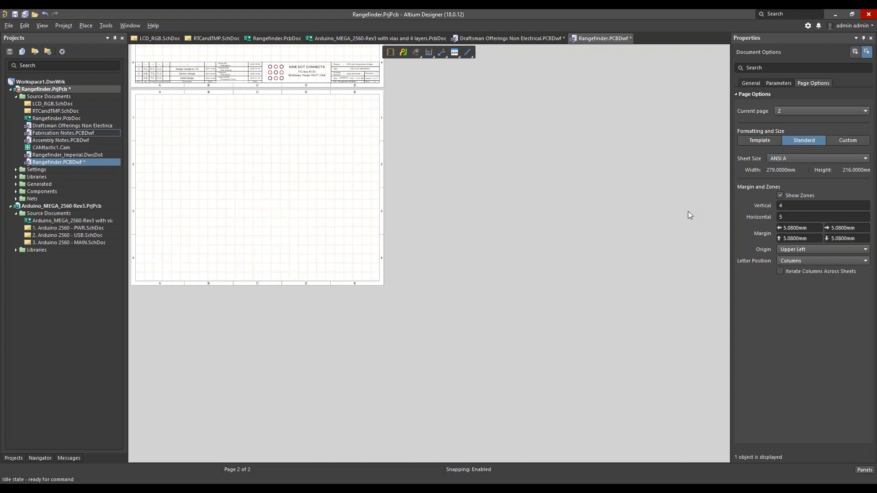
Set the sheet size of page 2 to ANSI B
left_click(783, 157)
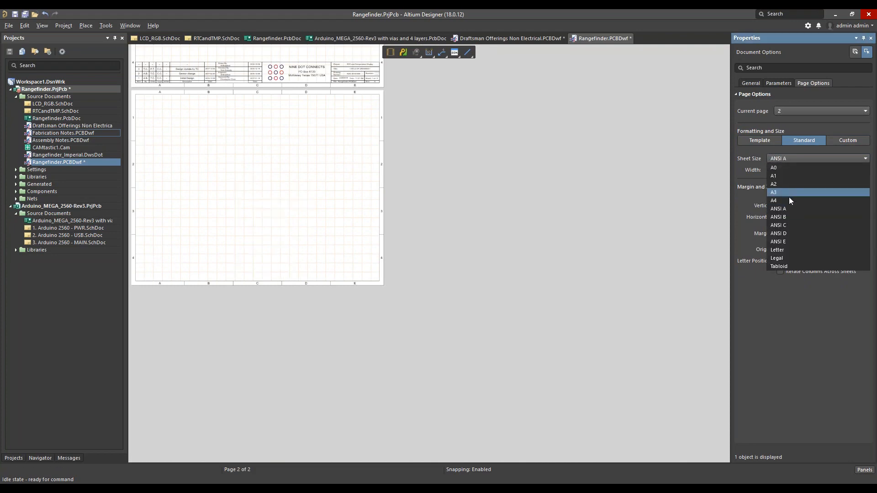
left_click(782, 218)
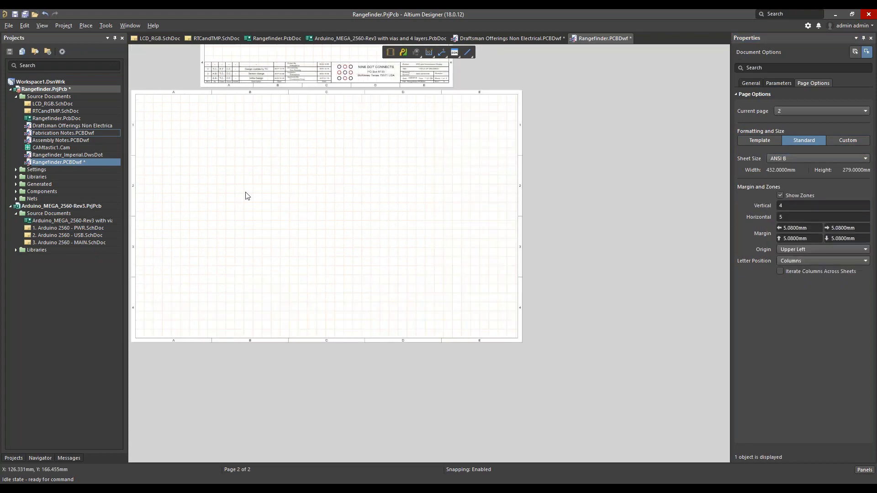
scroll(308, 203, "up", 2)
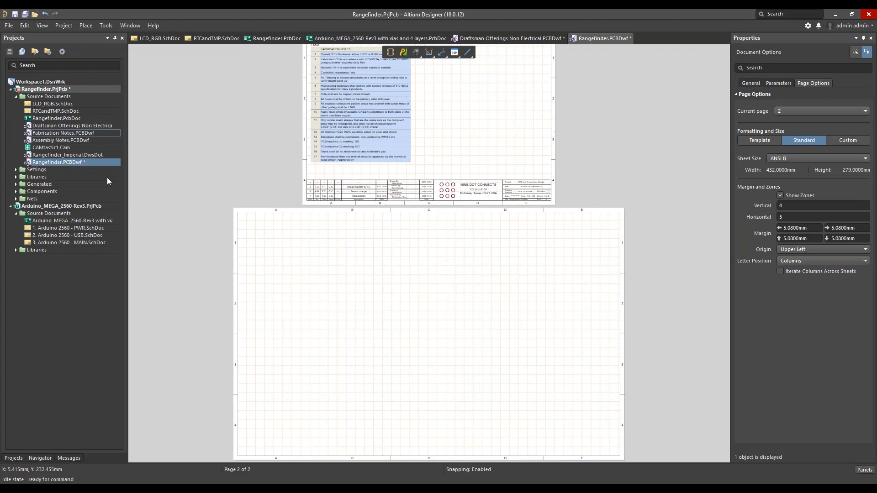
Open Rangefinder.PcbDoc and examine the M03_Notes and M01_BoarderTemplate_Top layers in single layer mode
left_click(53, 118)
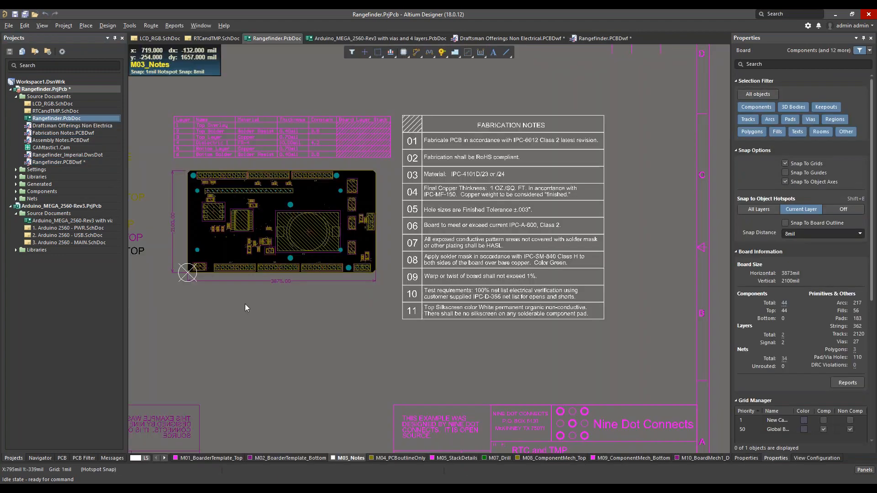
right_click_drag(276, 327, 423, 284)
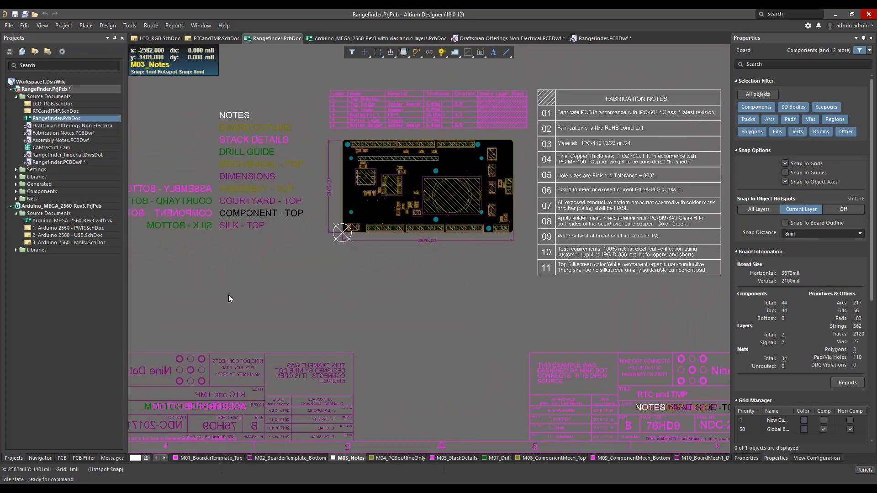
key("shift+s")
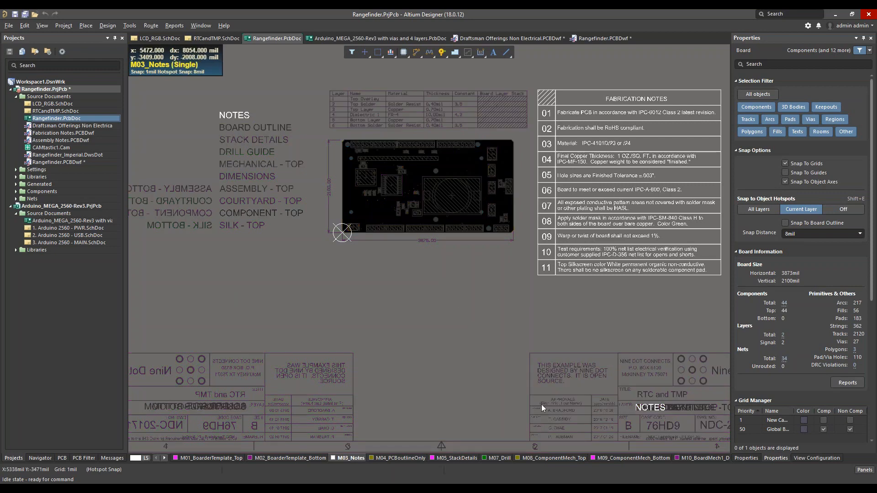
left_click(200, 457)
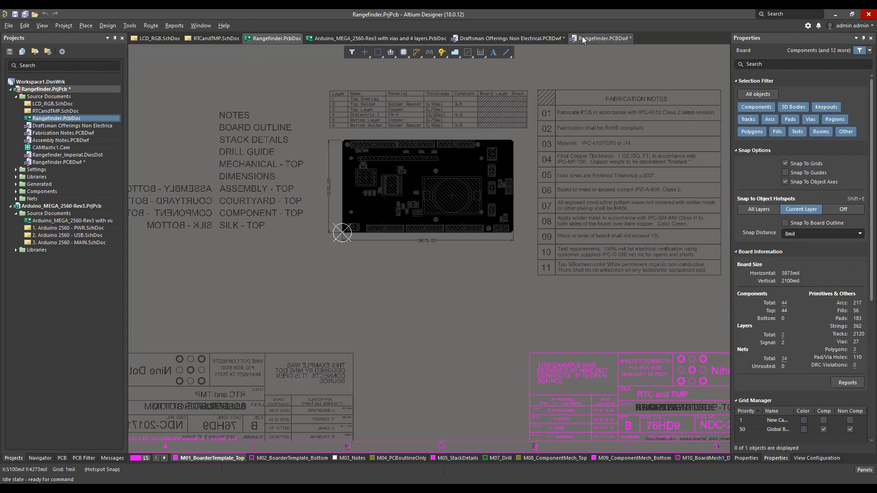
Return to Rangefinder.PCBDwf and place a board fabrication view of the top layer near the middle of page 2
left_click(602, 39)
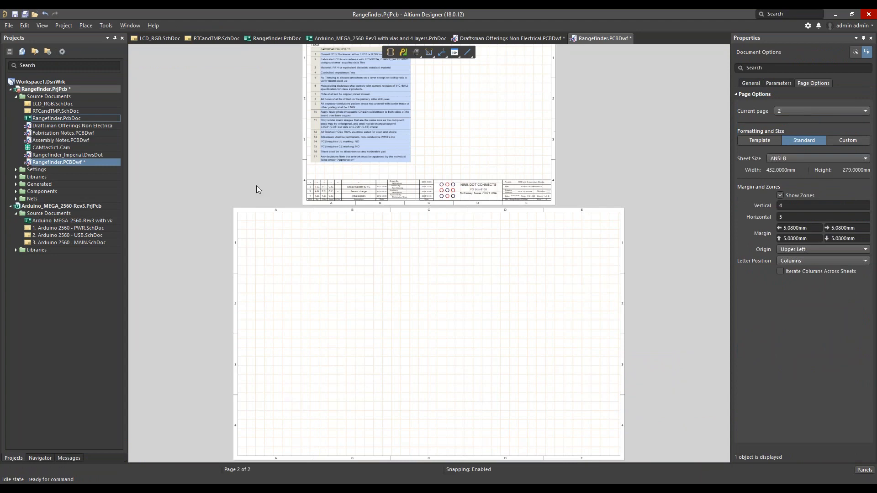
scroll(301, 278, "up", 4, "ctrl")
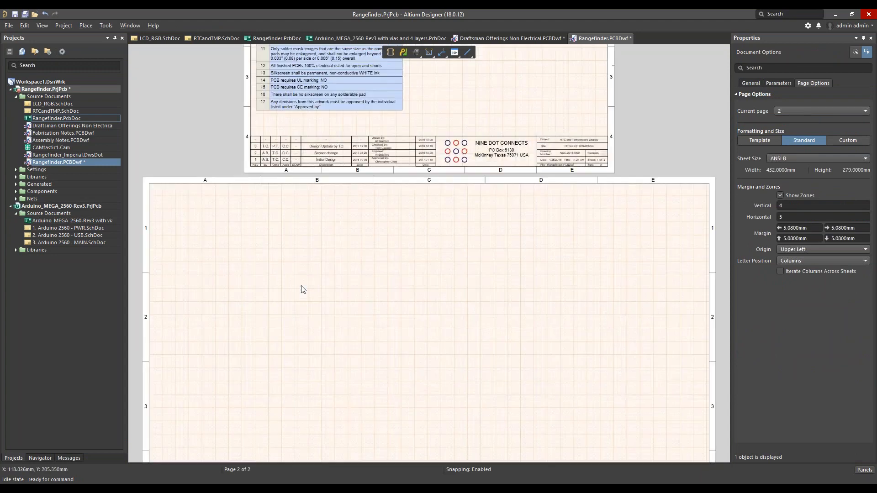
scroll(328, 280, "down", 3)
left_click(86, 25)
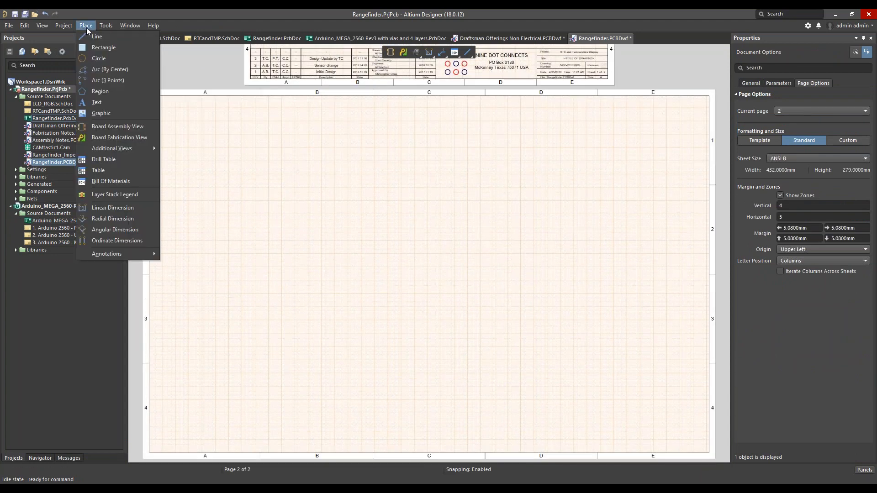
left_click(105, 138)
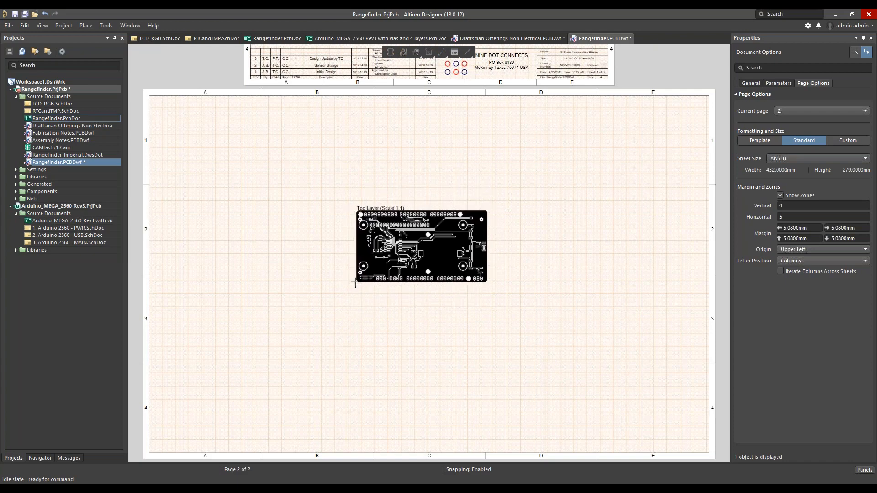
left_click(350, 296)
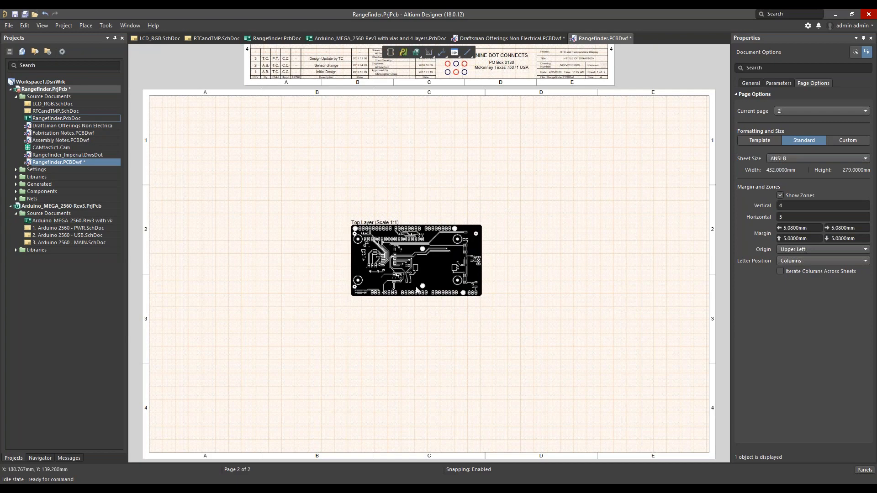
Set the layer of the board fabrication view on page 2 to M01_BoarderTemplate_Top
left_click(431, 269)
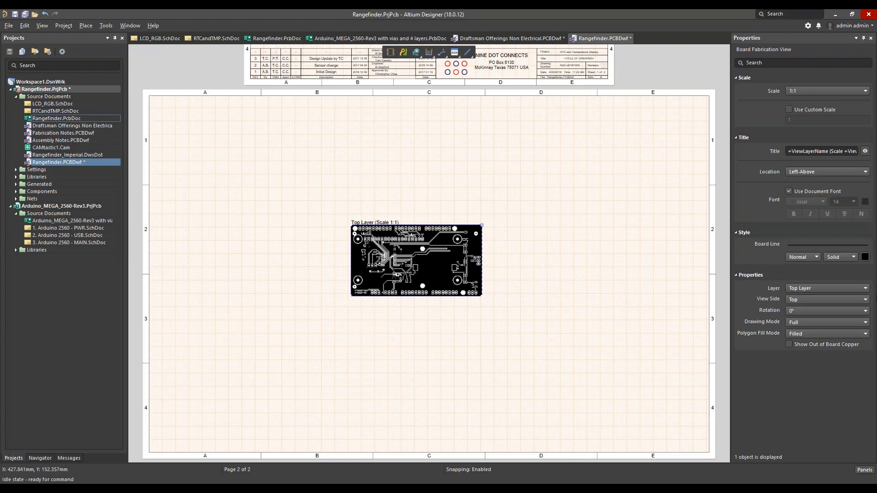
left_click(842, 289)
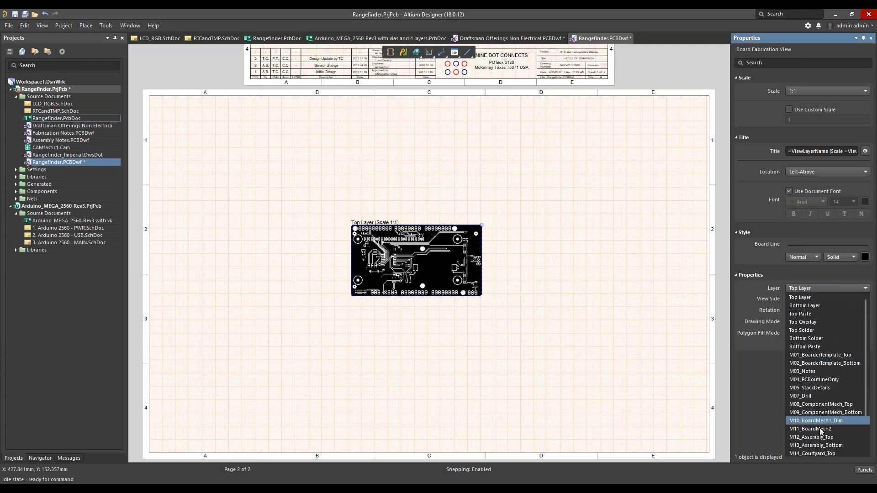
left_click(810, 358)
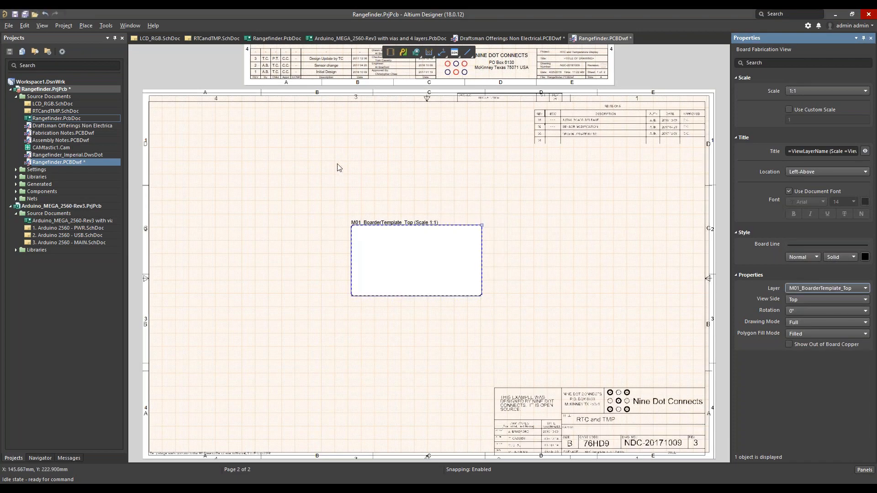
left_click(553, 250)
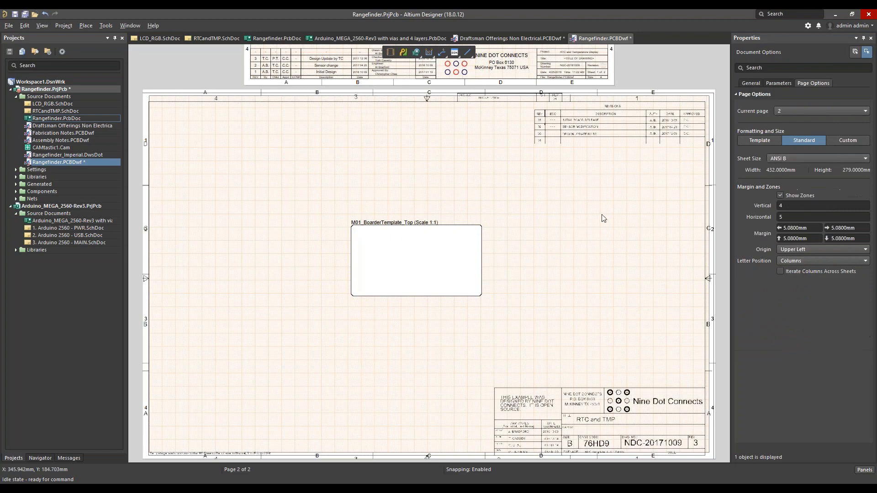
left_click(792, 111)
left_click(645, 148)
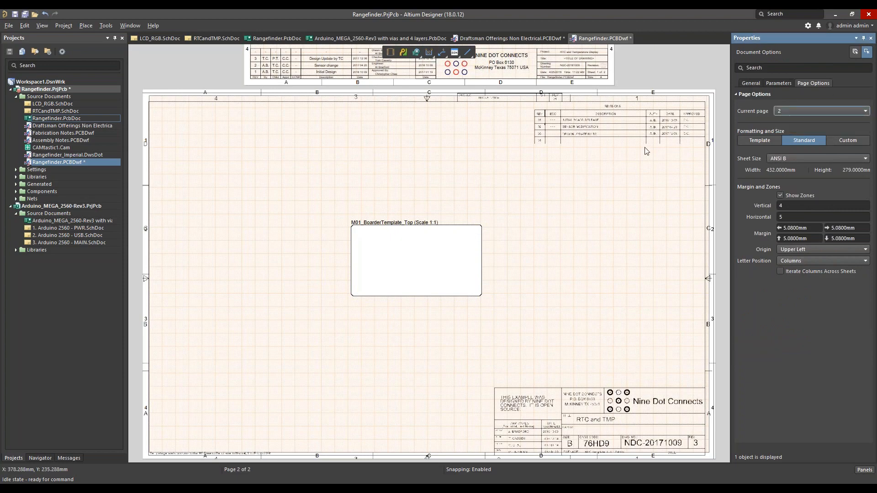
left_click(744, 83)
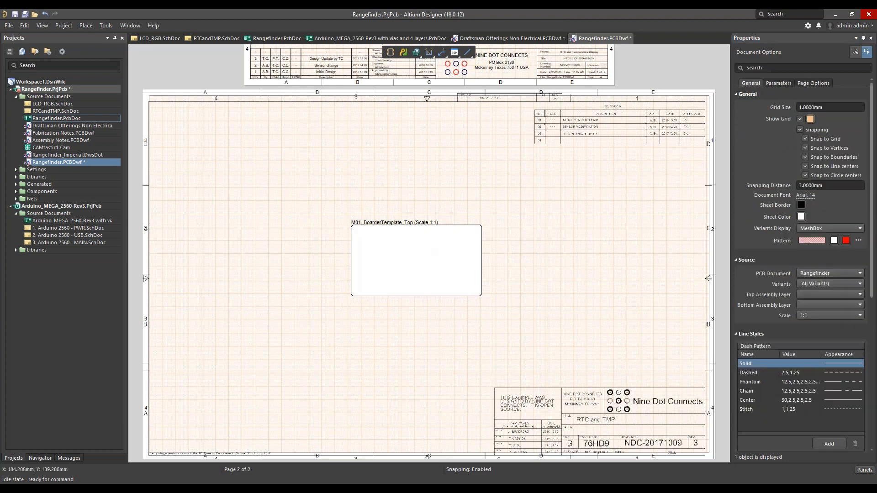
Enable a custom scale of 0.9 for the M01_BoarderTemplate_Top fabrication view
left_click(389, 267)
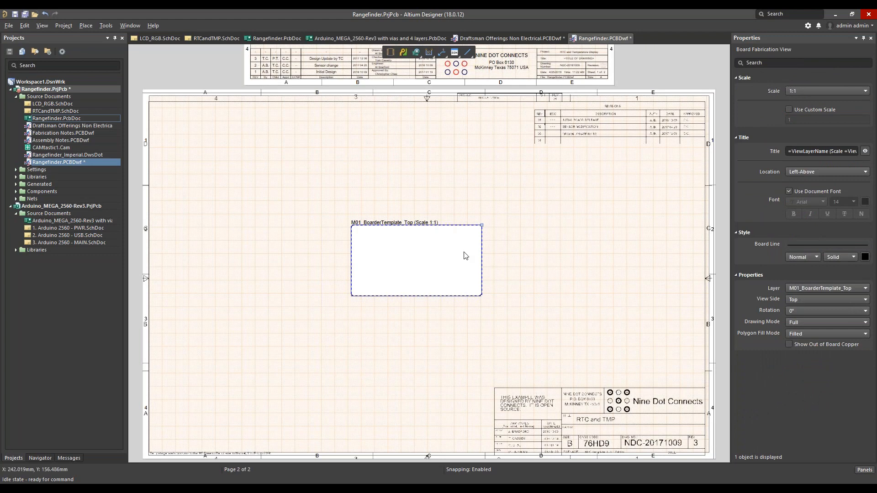
left_click(789, 110)
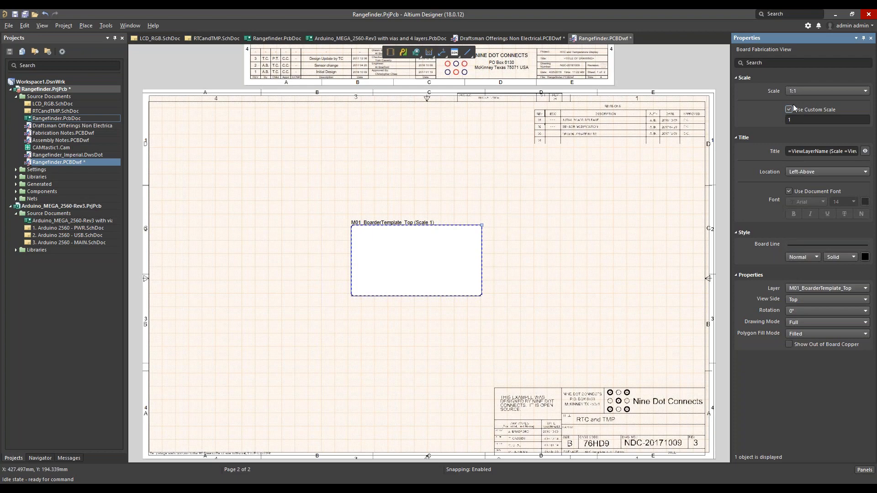
left_click(796, 118)
key("Return")
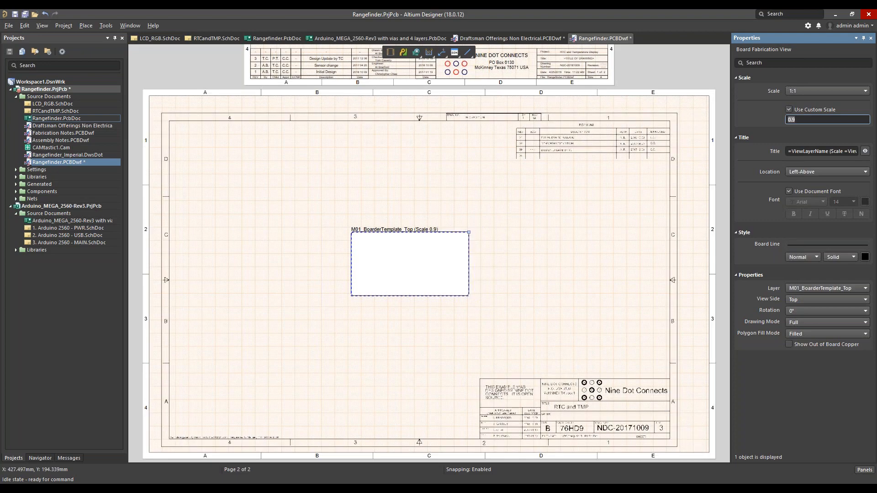
Move the M01_BoarderTemplate_Top view so that its border sits centred within the page 2 sheet
left_click(586, 247)
left_click_drag(453, 249, 475, 239)
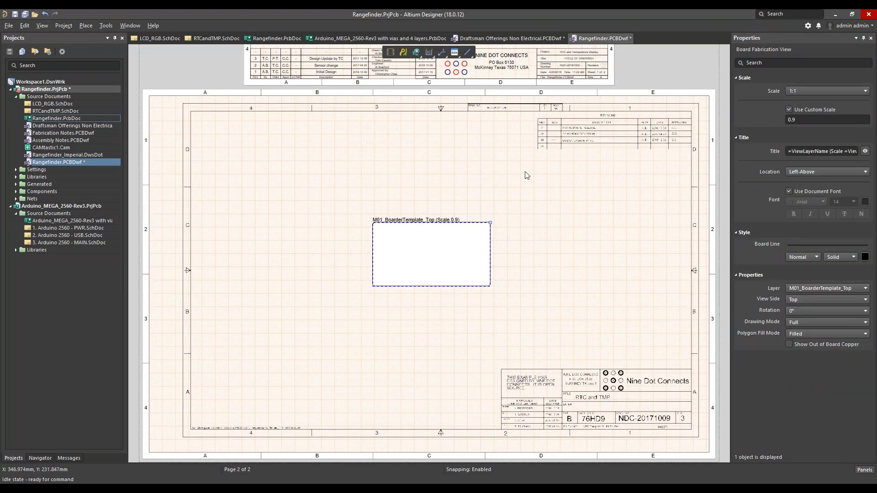
left_click_drag(426, 249, 422, 252)
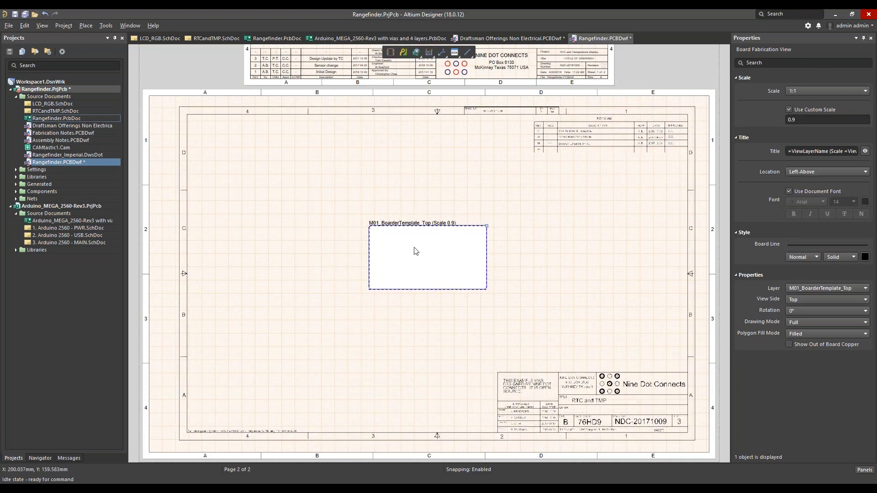
left_click(318, 244)
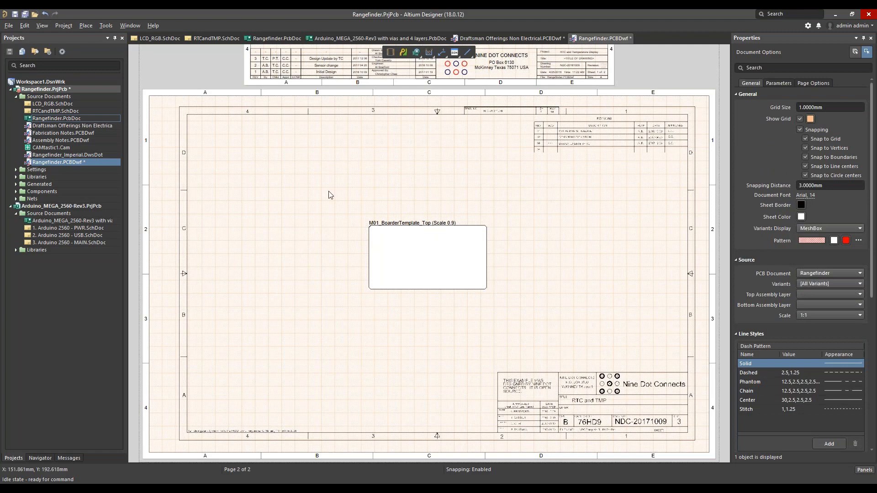
Copy the border template view, paste the duplicate above the original, and set the duplicate's layer to M03_Notes
left_click(421, 282)
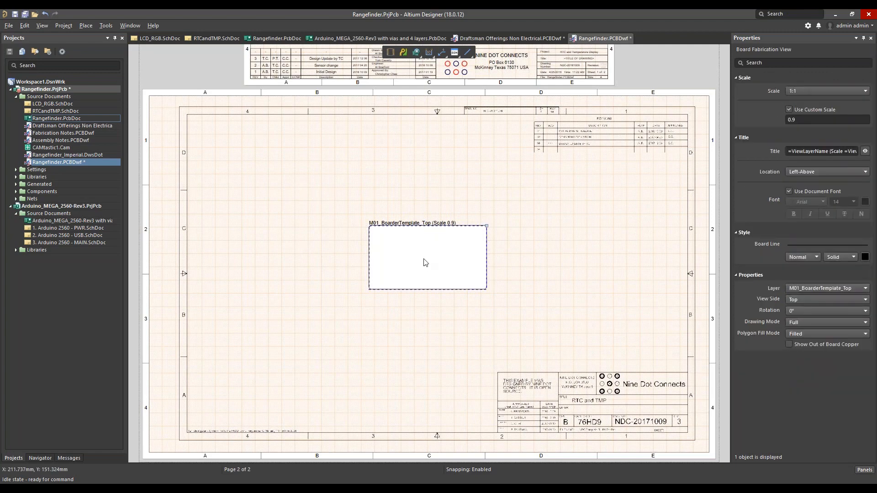
left_click(423, 196)
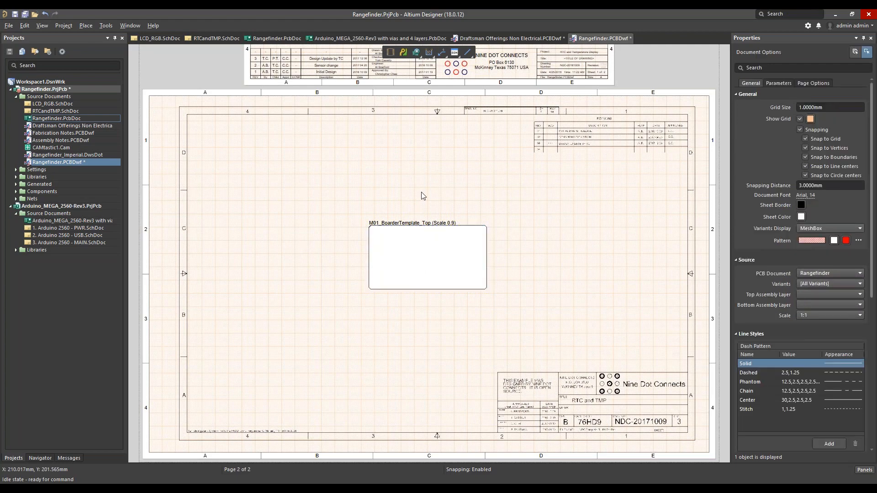
key("ctrl+v")
left_click_drag(429, 188, 386, 178)
left_click(807, 288)
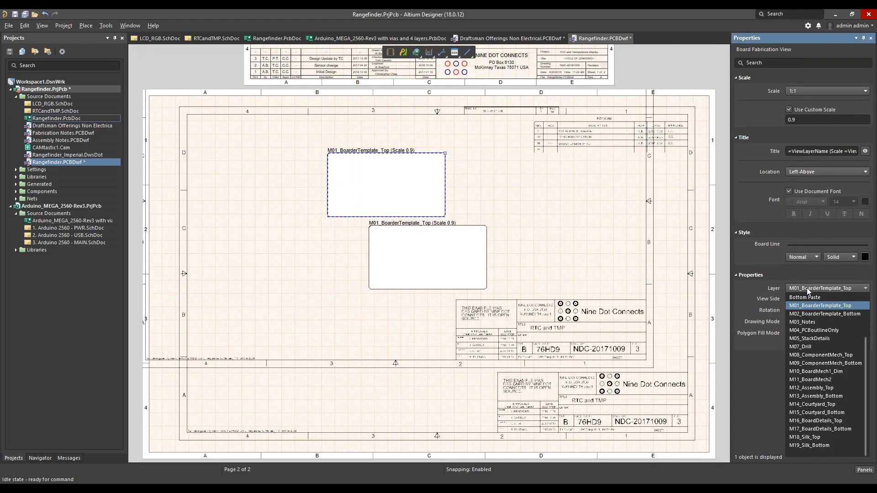
left_click(804, 322)
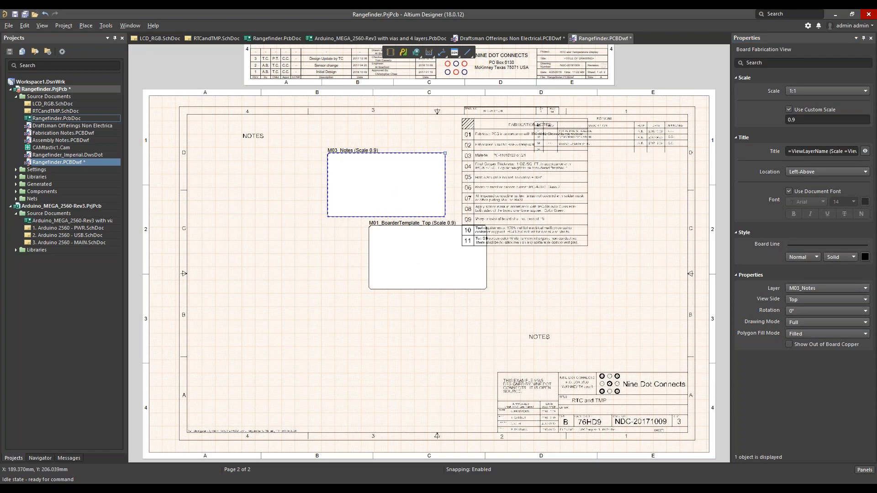
Overlay the M03_Notes view on the M01_BoarderTemplate_Top board outline and place its title just above the border view's title
left_click_drag(400, 191, 449, 280)
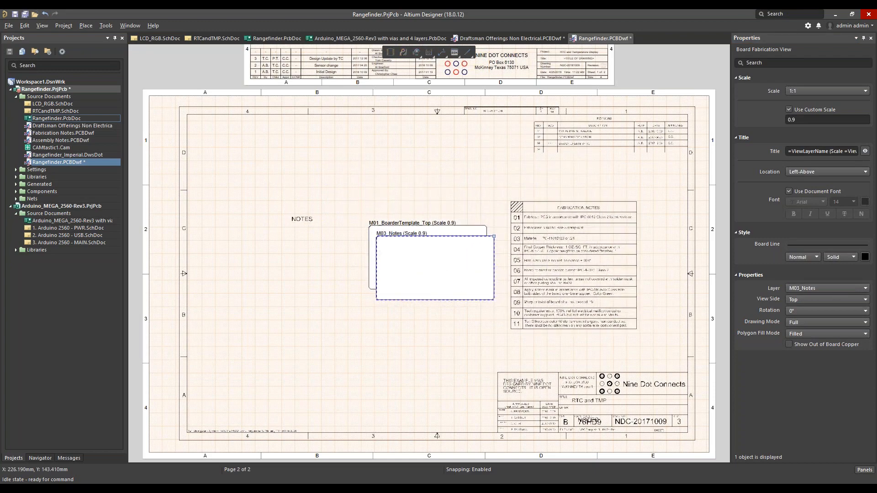
scroll(444, 269, "up", 2, "ctrl")
left_click_drag(347, 207, 371, 165)
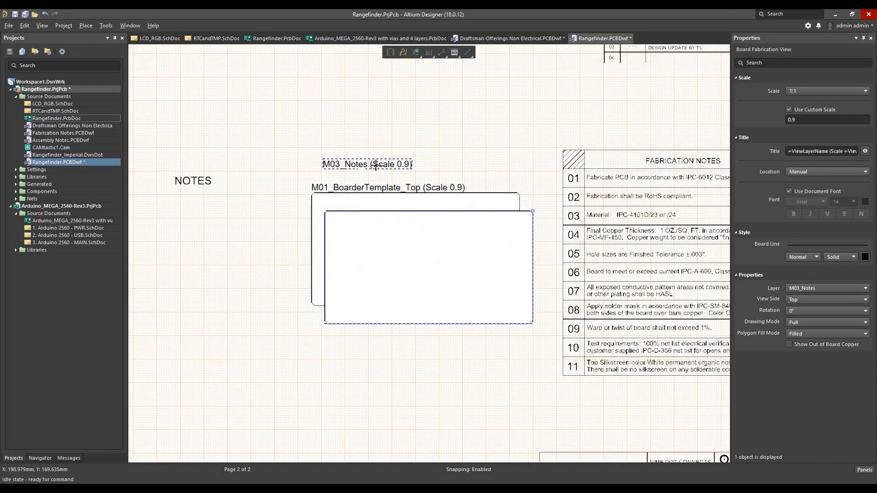
left_click_drag(384, 235, 374, 216)
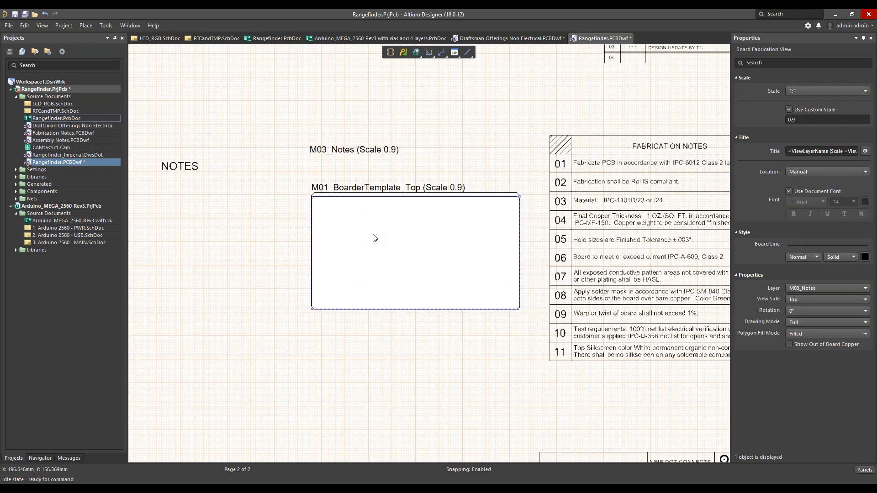
scroll(373, 238, "up", 1, "ctrl")
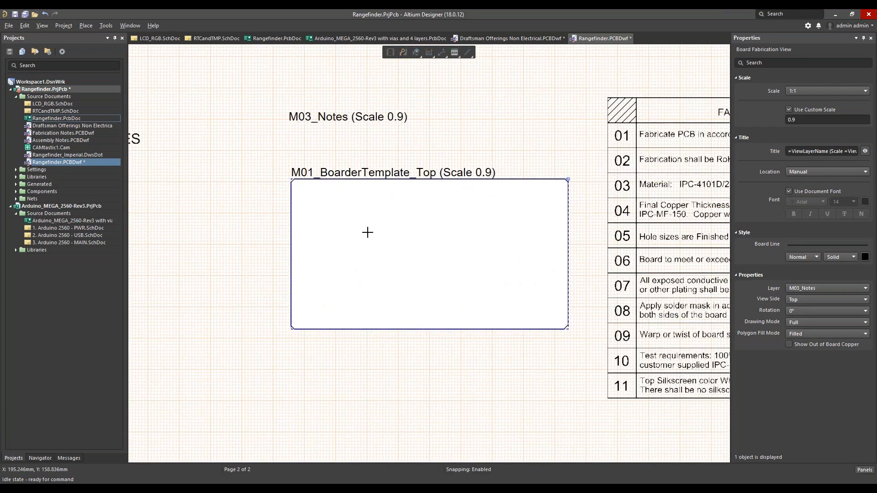
left_click_drag(375, 124, 378, 165)
left_click(451, 158)
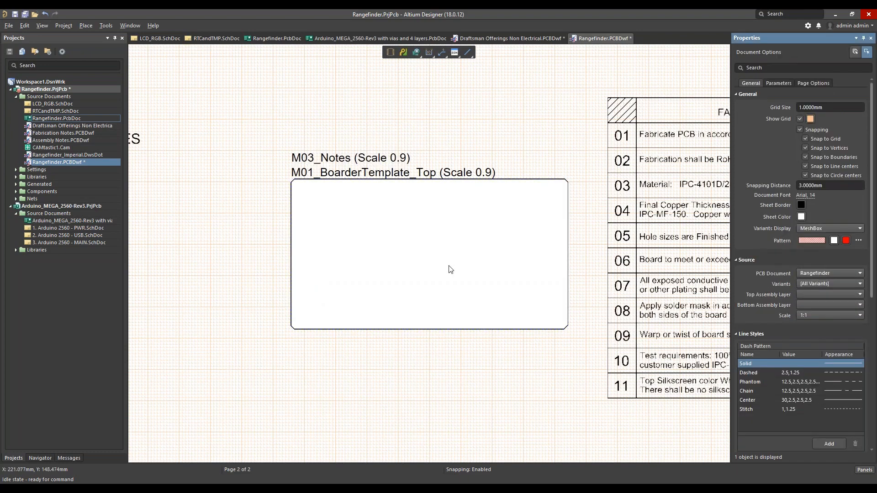
Examine how the fabrication notes, title block and border line up across page 2
scroll(451, 269, "down", 2, "ctrl")
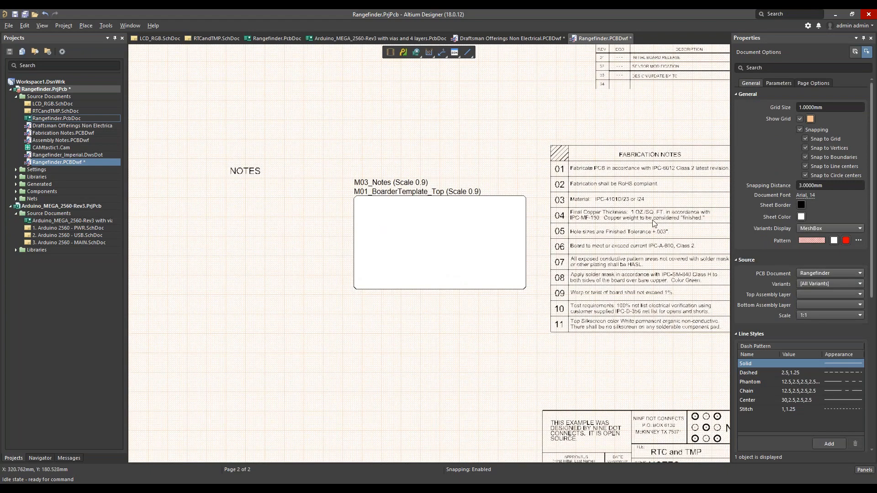
scroll(519, 321, "down", 1, "ctrl")
scroll(519, 321, "down", 1, "ctrl")
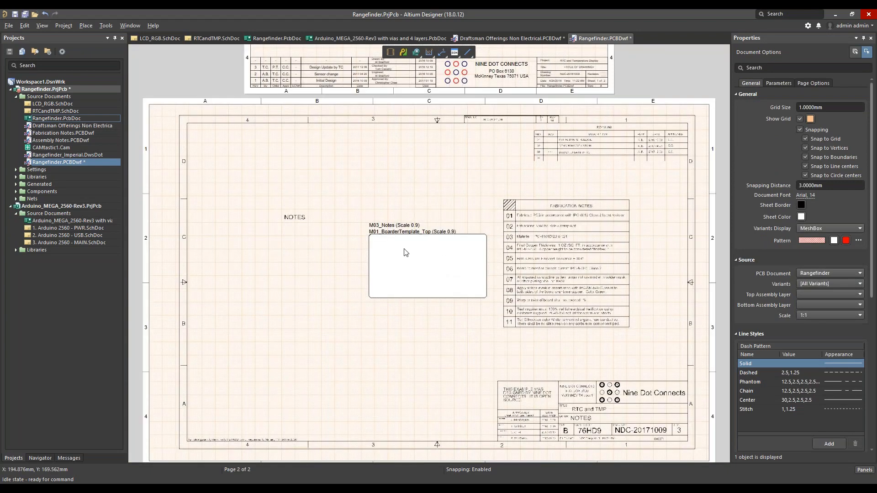
scroll(528, 305, "up", 1, "ctrl")
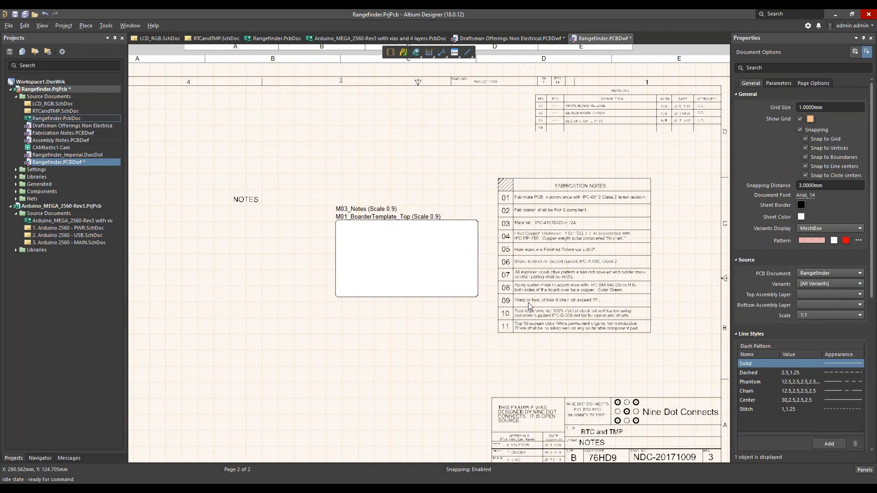
scroll(526, 314, "down", 1)
scroll(525, 314, "down", 2)
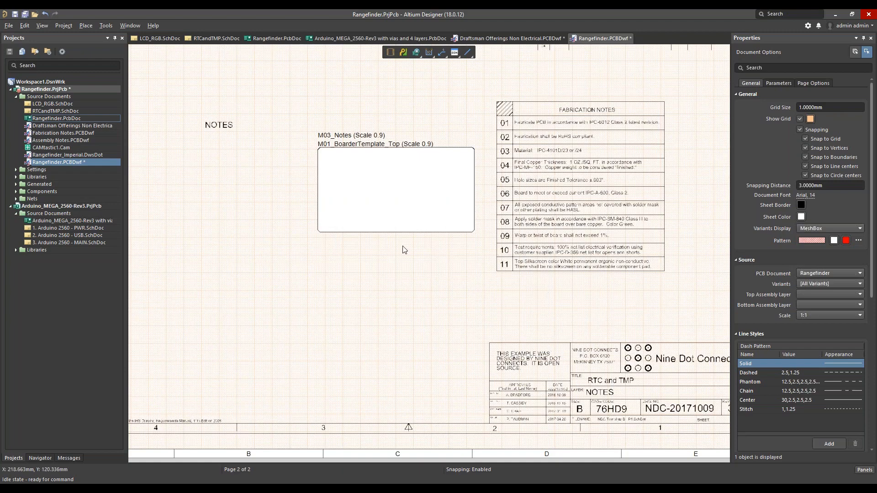
scroll(403, 249, "down", 3, "ctrl")
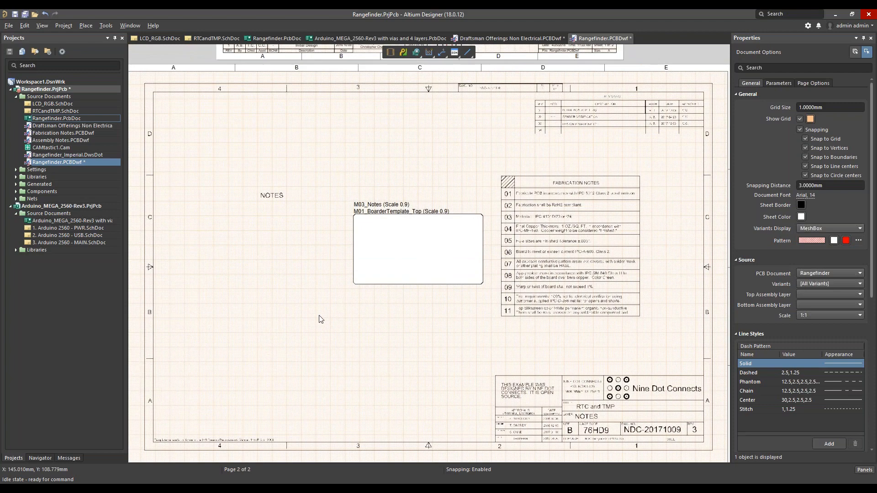
right_click_drag(320, 311, 302, 298)
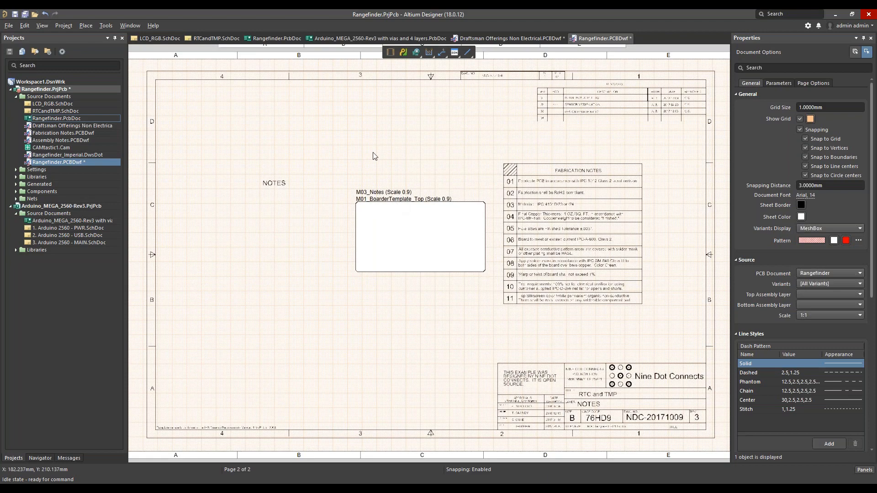
scroll(375, 157, "up", 4, "ctrl")
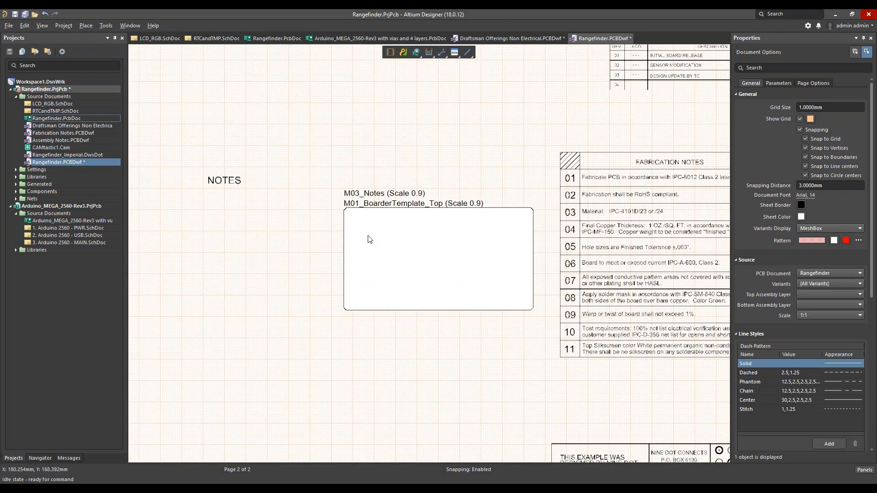
Place a Top Layer board fabrication view partly below the overlaid views and give it a custom scale of 0.95
left_click(86, 26)
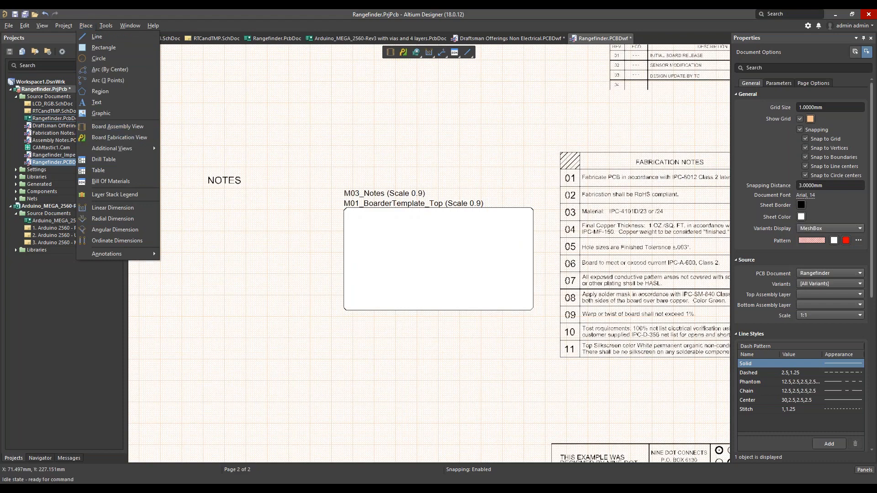
left_click(123, 138)
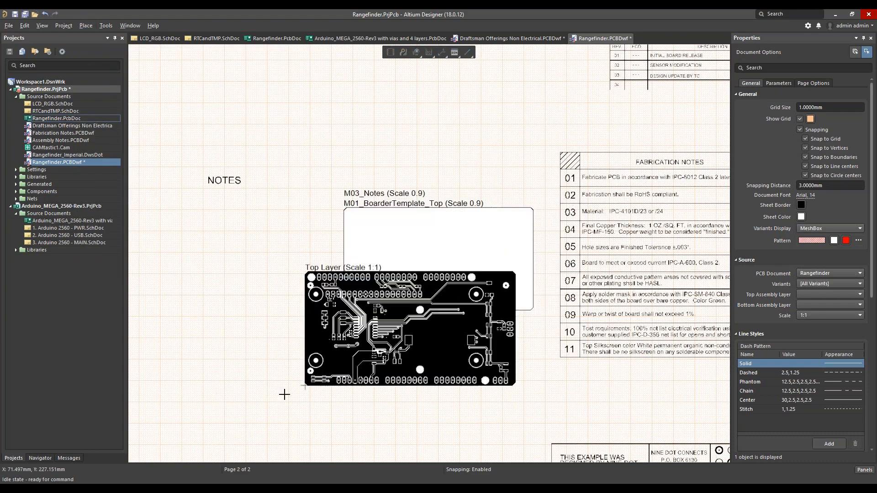
left_click(262, 401)
left_click(412, 342)
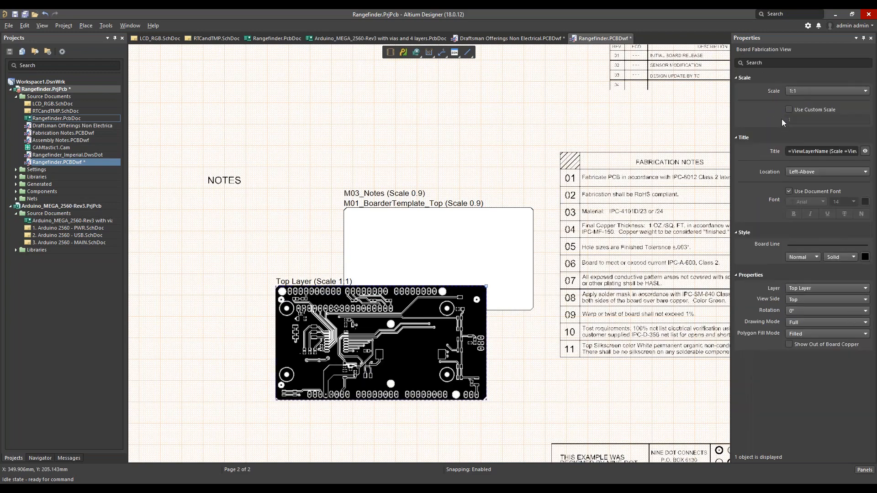
left_click(789, 109)
left_click(800, 120)
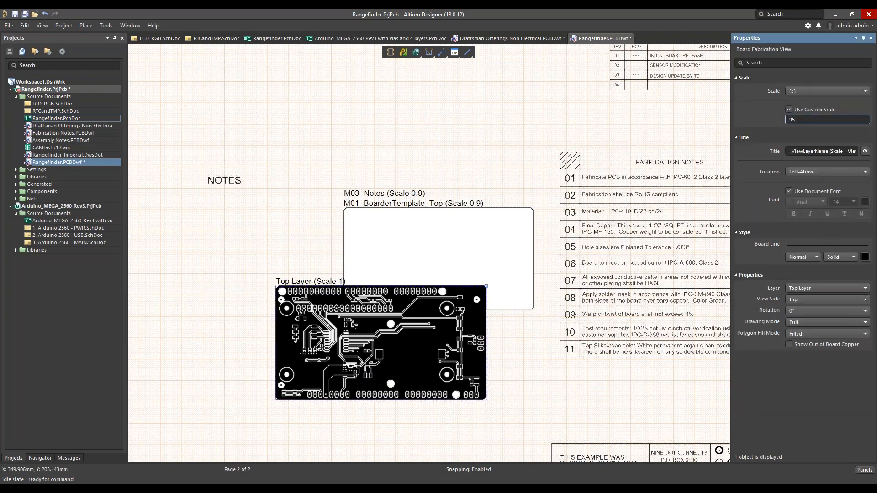
key("Return")
Move the Top Layer view over the existing board outline and place its title above the other two view titles
mouse_move(408, 337)
left_mouse_down()
mouse_move(449, 312)
mouse_move(473, 252)
mouse_move(415, 339)
left_mouse_up()
left_click_drag(322, 291, 323, 230)
left_click_drag(397, 352, 460, 266)
left_click_drag(459, 276, 452, 297)
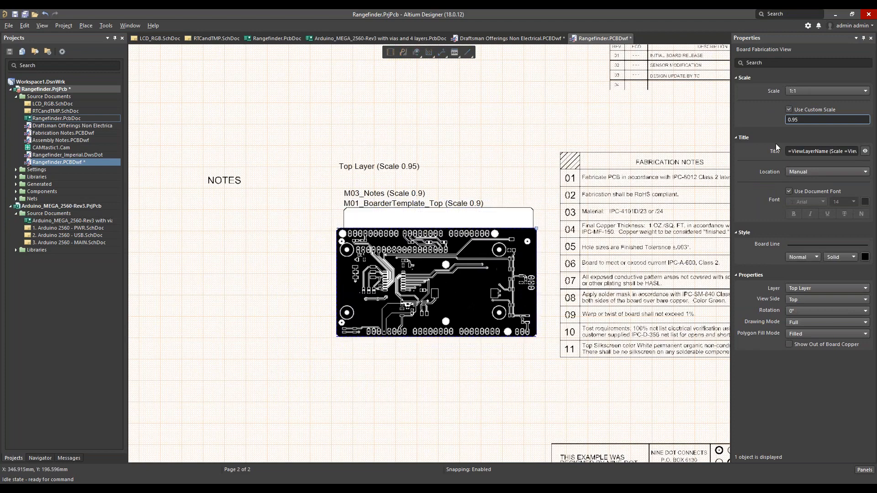
Set the Top Layer view's custom scale to 0.9 and align the view and its title over the border template view
left_click(815, 121)
key("BackSpace")
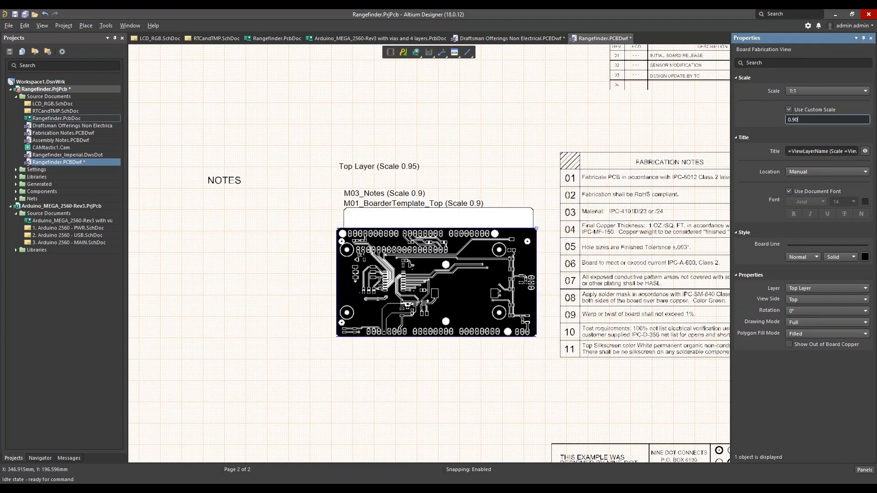
left_click(473, 270)
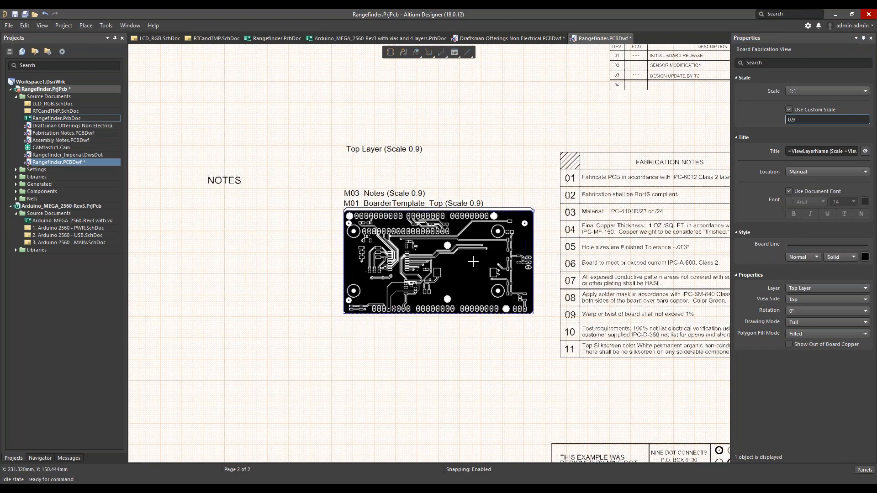
left_click(399, 173)
mouse_move(399, 173)
left_mouse_down()
mouse_move(397, 183)
mouse_move(397, 175)
left_mouse_up()
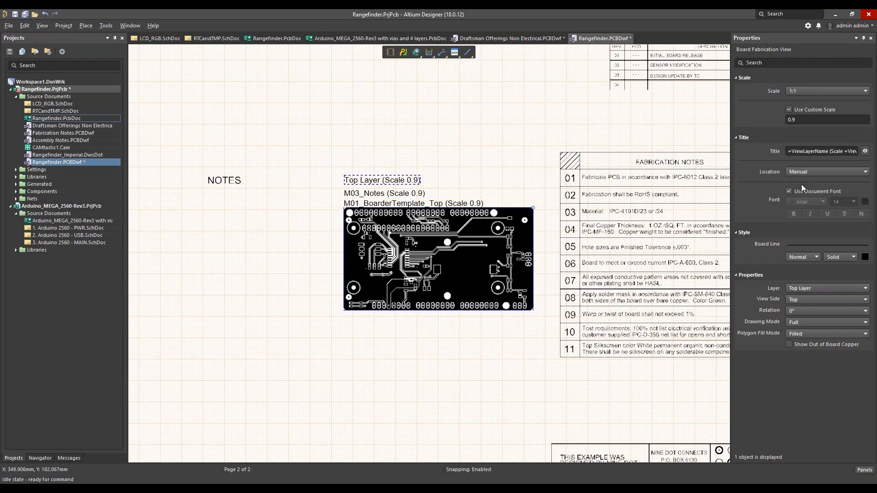
Hide the Top Layer view's title and check the overlaid views on page 2
left_click(866, 151)
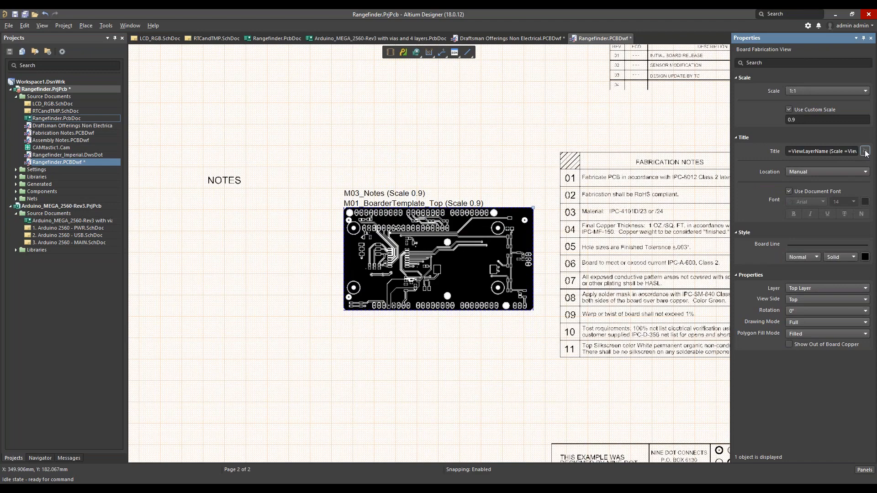
left_click(266, 235)
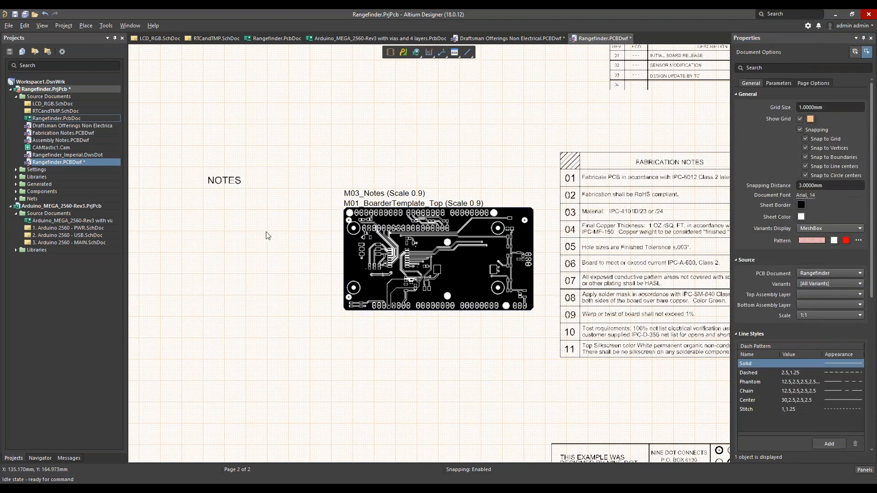
scroll(266, 235, "up", 3, "ctrl")
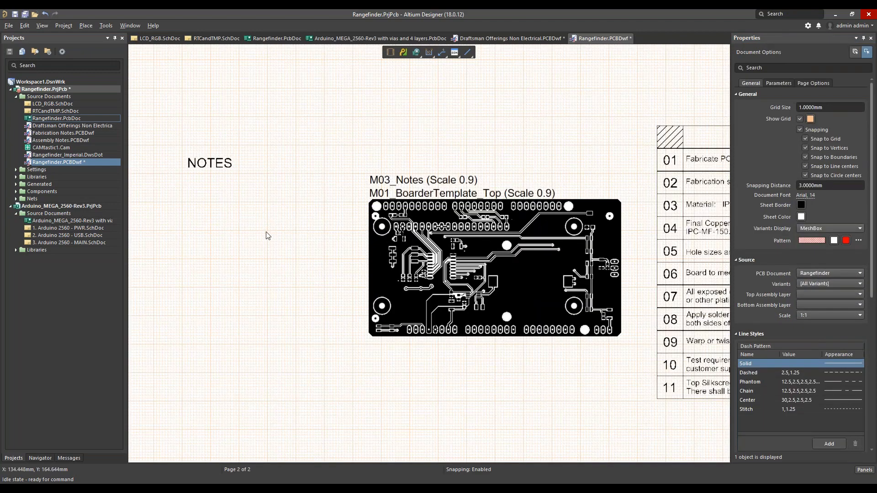
scroll(313, 219, "down", 4, "ctrl")
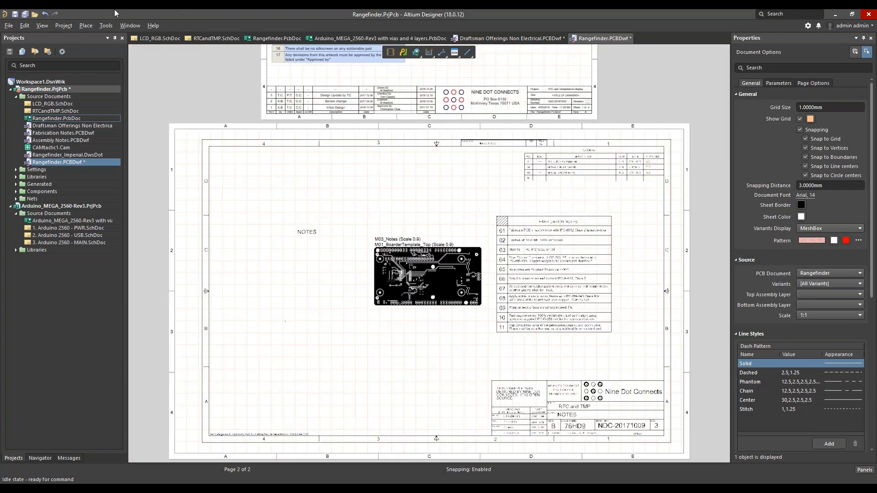
Add a new sheet to the drawing document as page 3
left_click(106, 26)
left_click(119, 50)
scroll(411, 375, "down", 8)
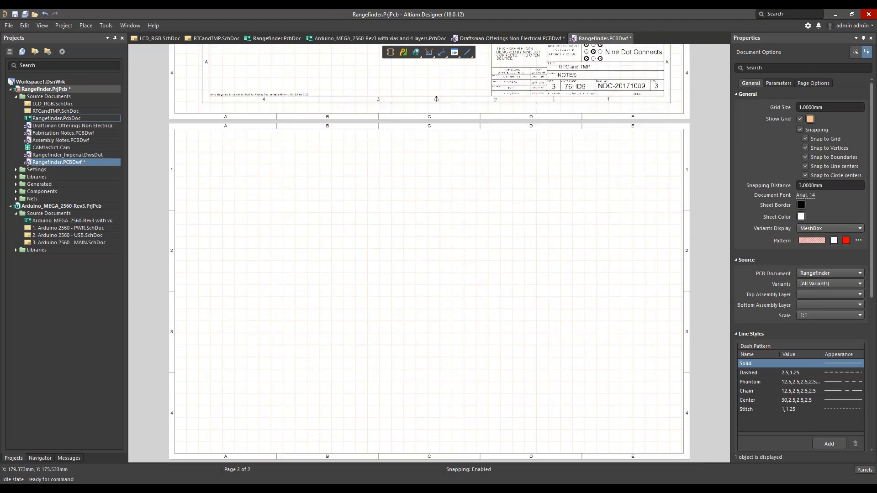
Copy the Fabrication Files table from Fabrication Notes.PCBDwf onto the empty page 3 of Rangefinder.PCBDwf
double_click(63, 133)
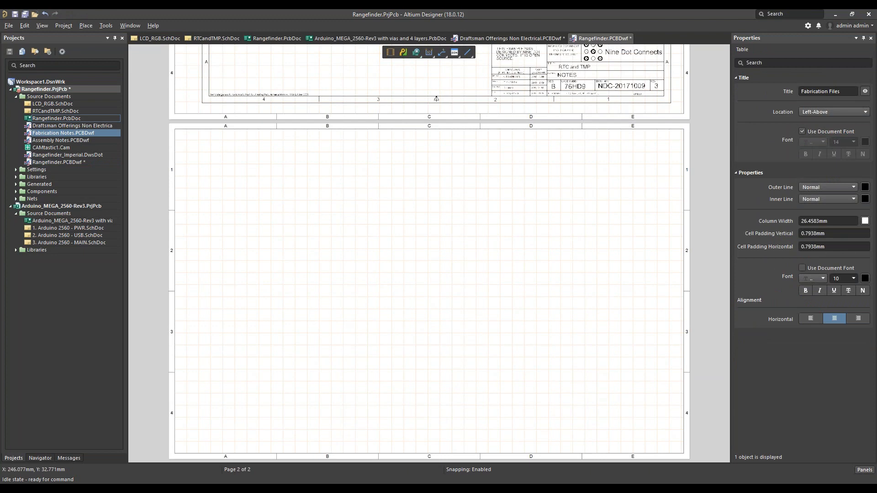
left_click_drag(468, 380, 436, 306)
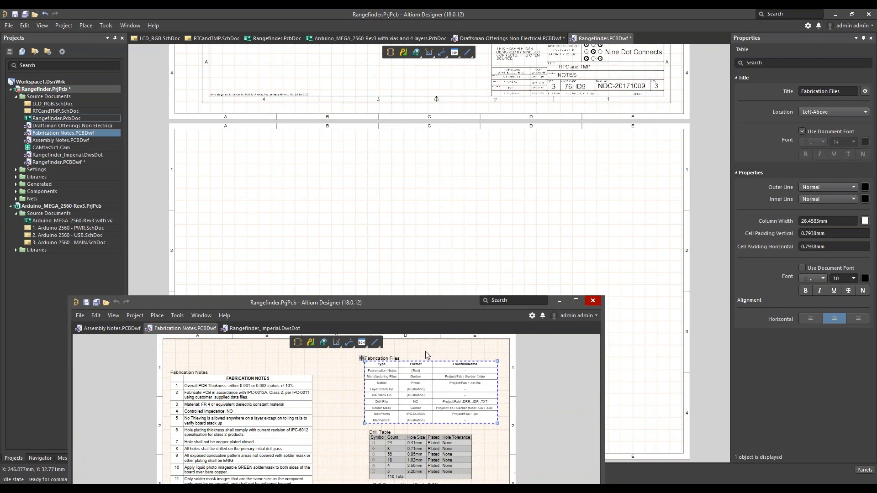
double_click(436, 392)
left_click(414, 237)
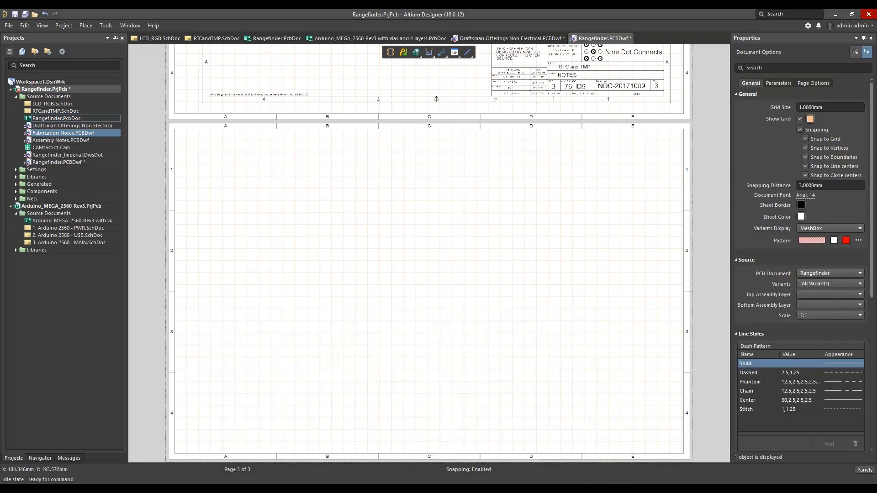
key("ctrl+v")
scroll(382, 252, "up", 4, "ctrl")
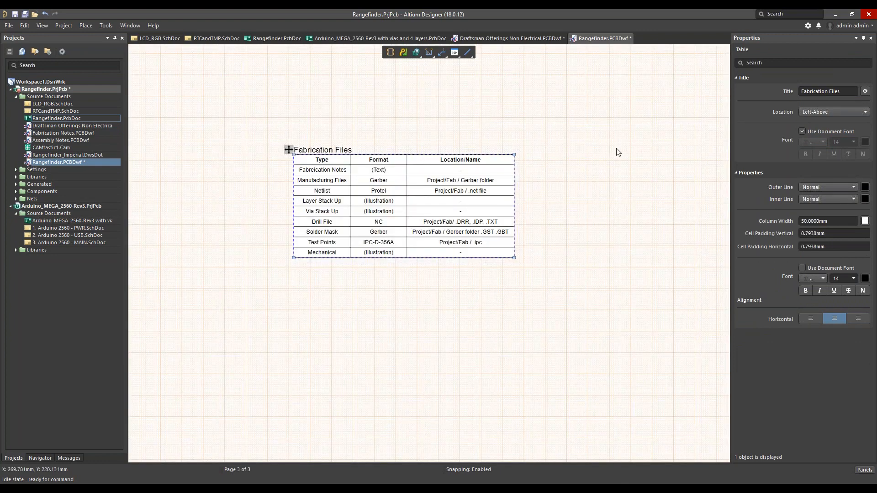
Set page 3 to the ANSI A sheet size and apply the Asize_Imperial template to it
left_click(572, 240)
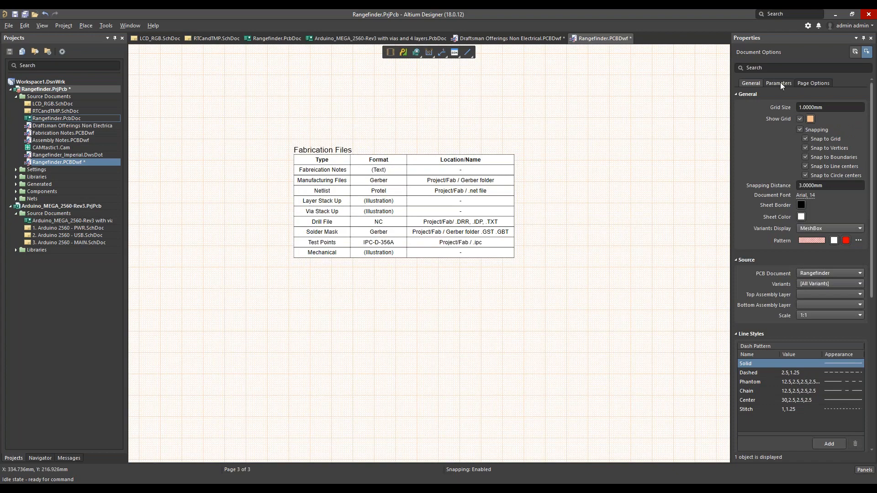
left_click(806, 82)
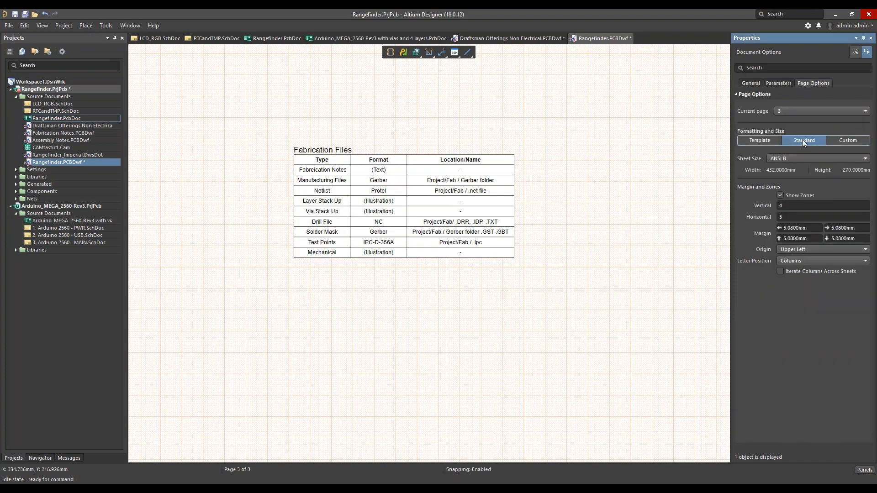
left_click(794, 158)
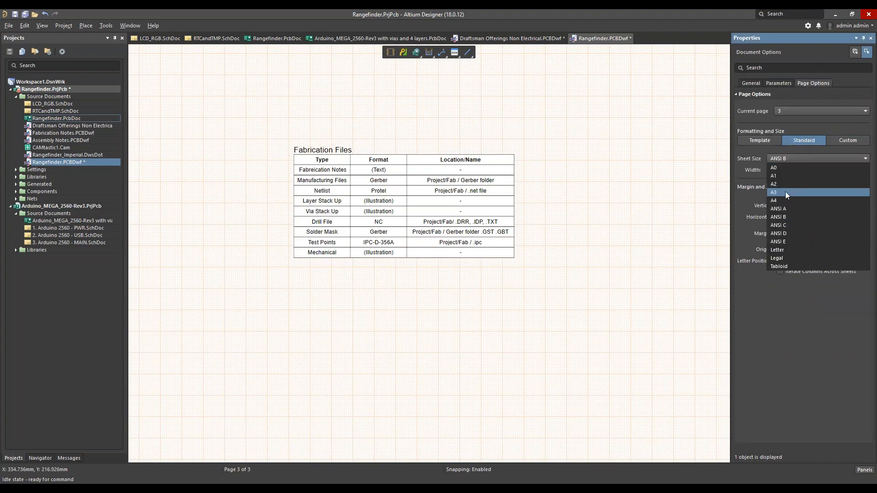
left_click(784, 208)
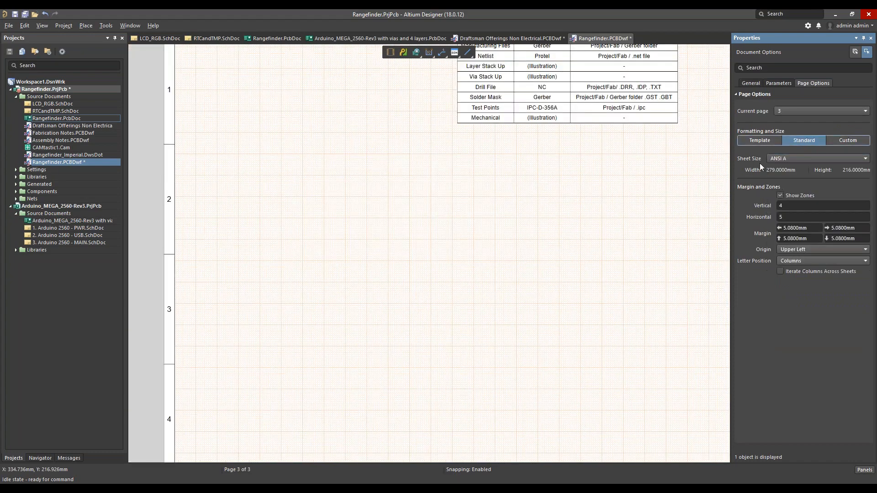
left_click(783, 158)
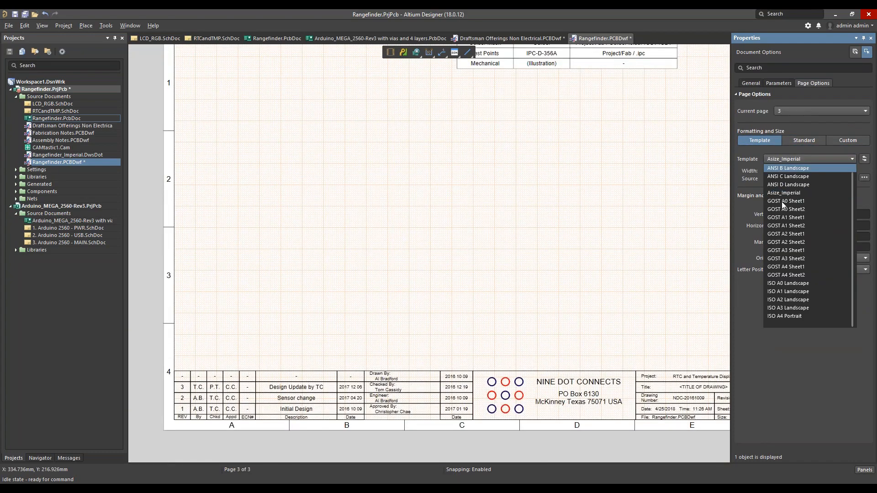
left_click(784, 194)
left_click(574, 185)
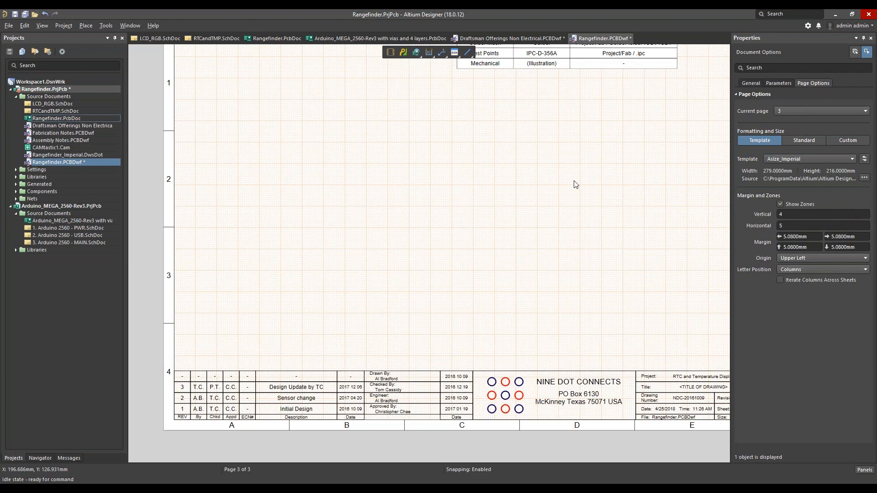
Remove the Fabrication Files table overhanging the upper edge of page 3 and paste it back inside the sheet
scroll(568, 210, "up", 4)
left_click(538, 161)
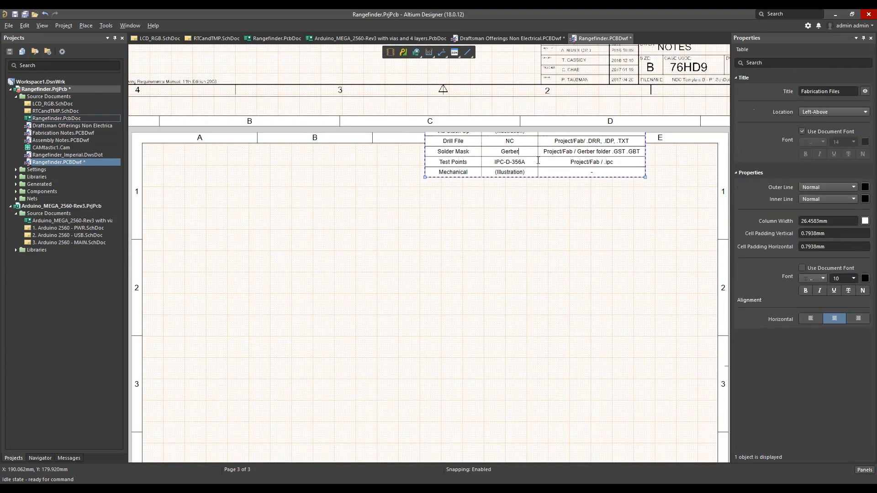
left_click_drag(538, 160, 525, 199)
left_click(472, 179)
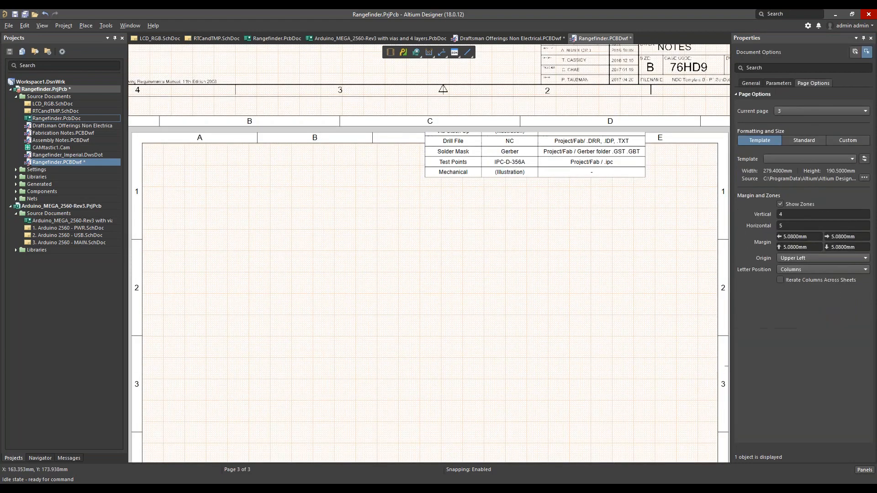
left_click(489, 165)
key("Delete")
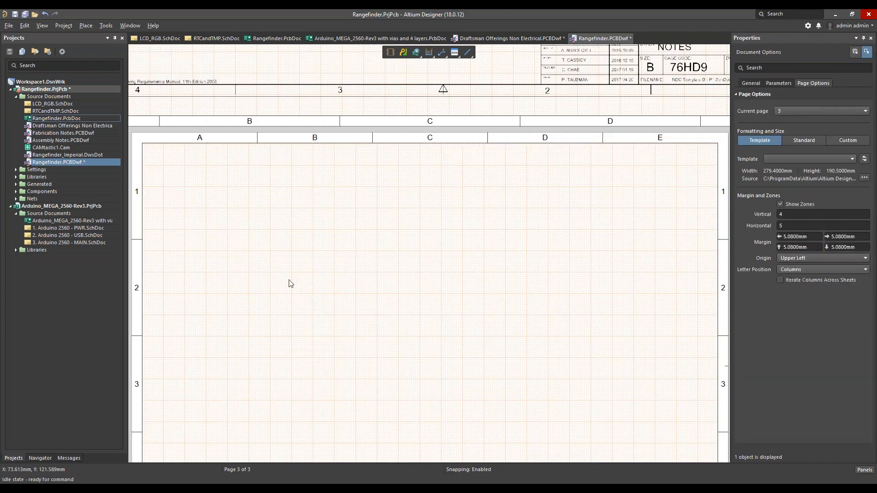
key("ctrl+z")
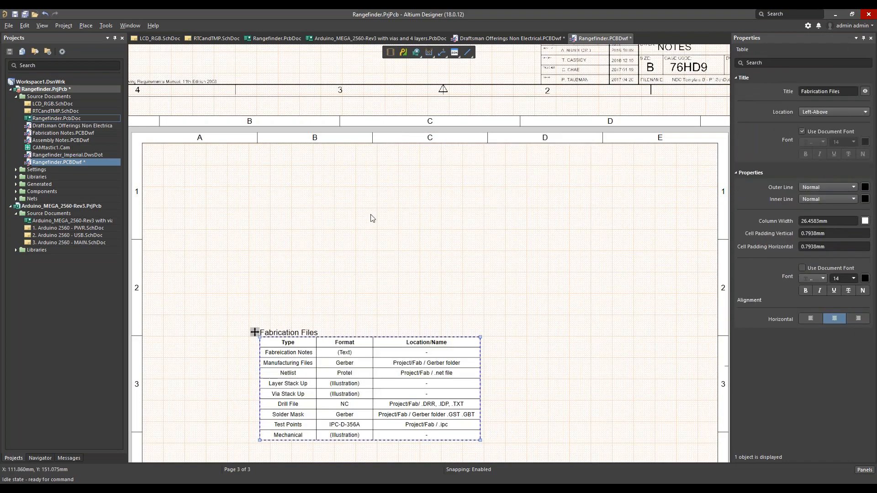
Move the Fabrication Files table up into the upper zones of page 3
left_click(422, 201)
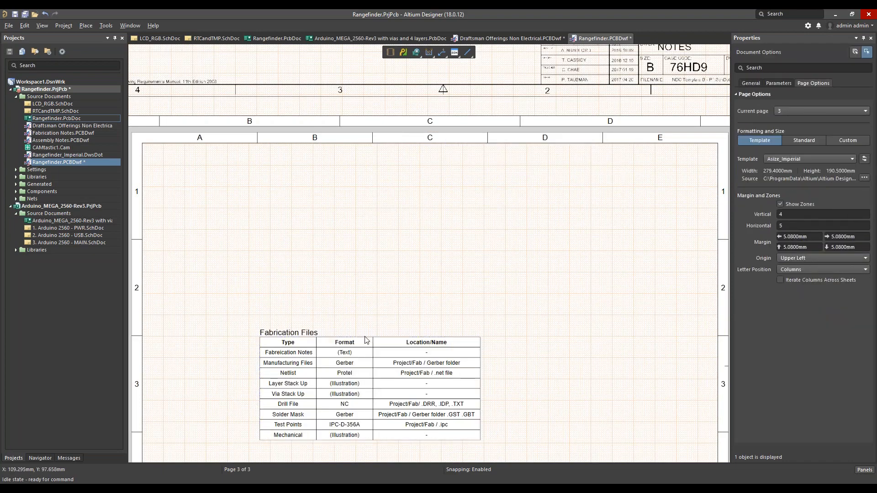
double_click(367, 348)
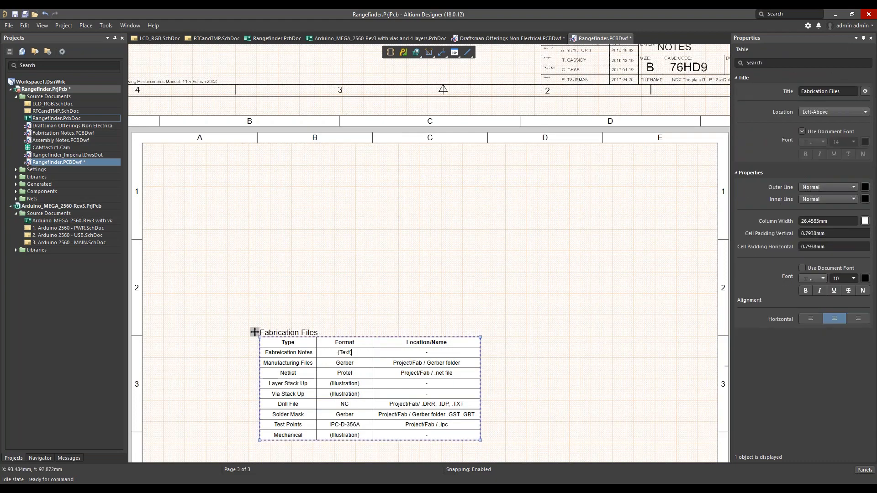
left_click_drag(255, 332, 282, 182)
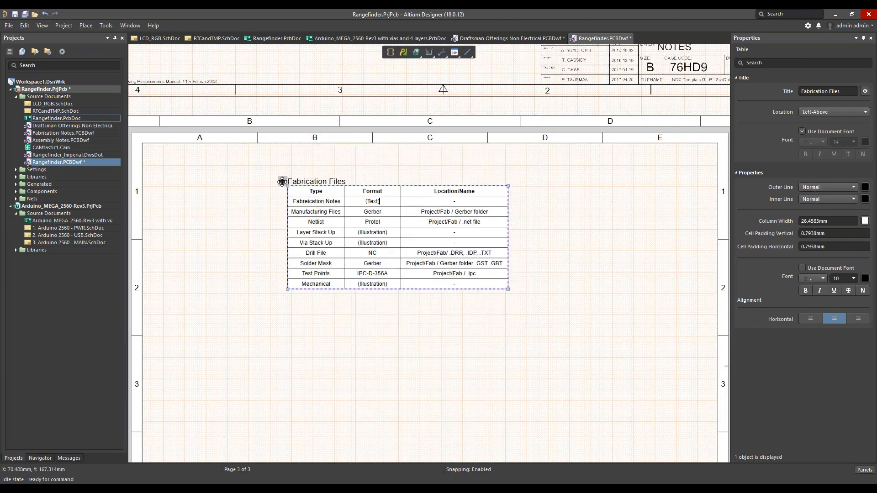
Cut the Fabrication Files table from page 3 and paste it beside the title block on page 2
right_click_drag(223, 211, 224, 351)
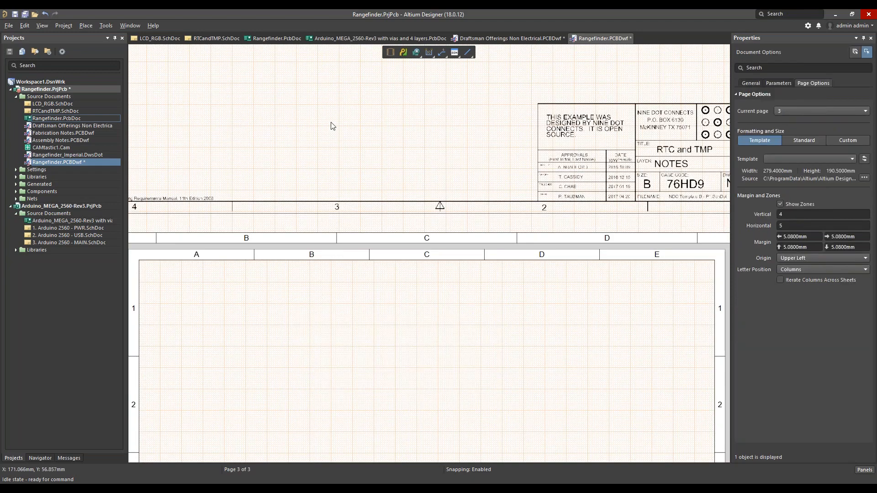
left_click(330, 122)
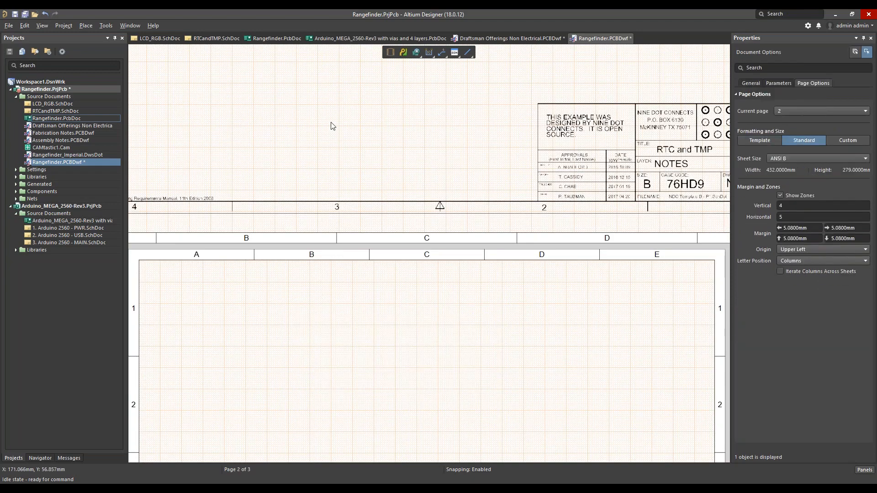
key("ctrl+v")
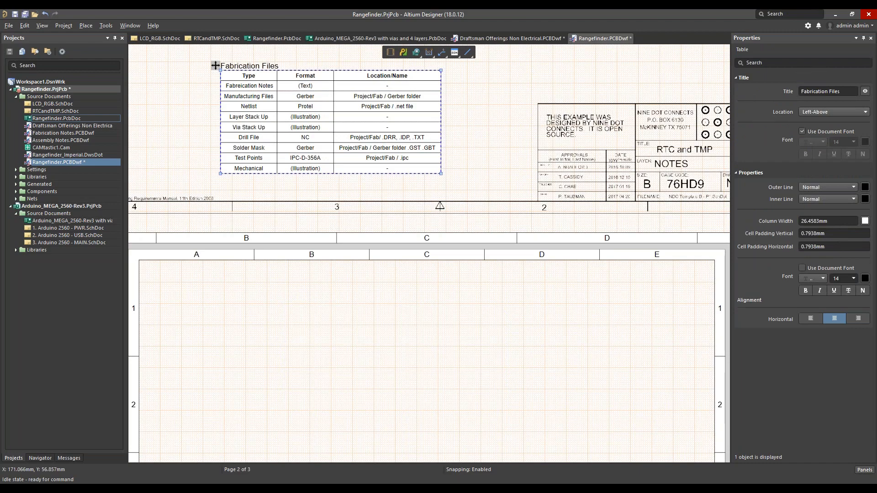
left_click(513, 325)
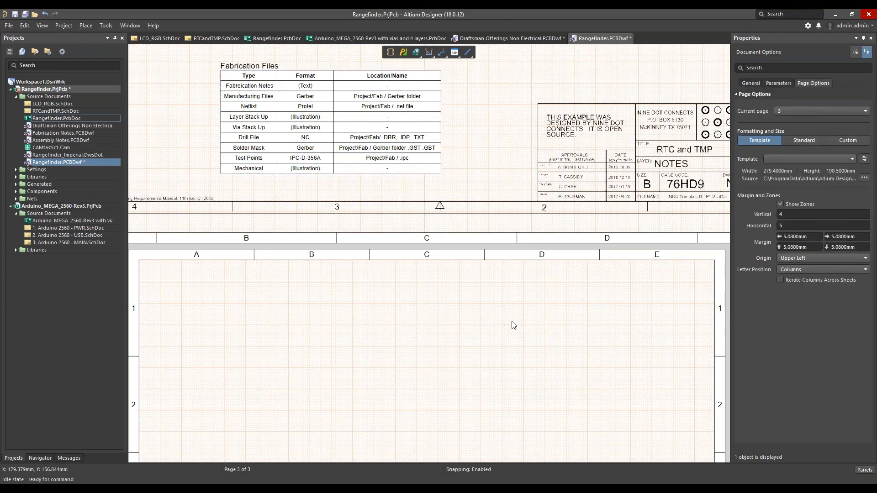
Cut the Fabrication Files table from page 2 and paste it near the upper edge of page 3
left_click(343, 106)
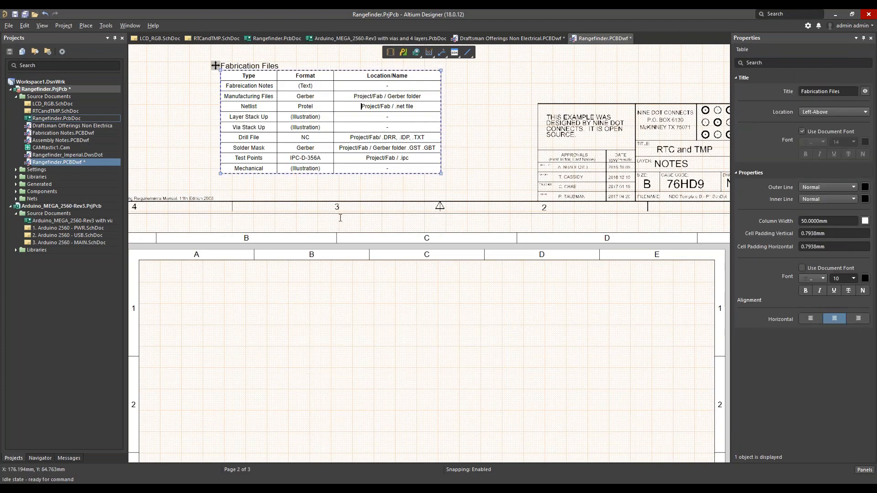
key("ctrl+x")
left_click(345, 356)
key("ctrl+v")
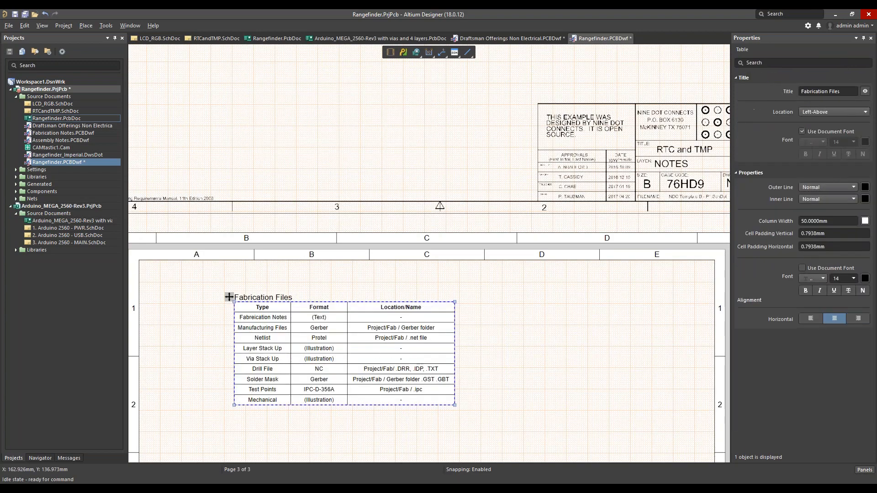
scroll(483, 358, "up", 3, "ctrl")
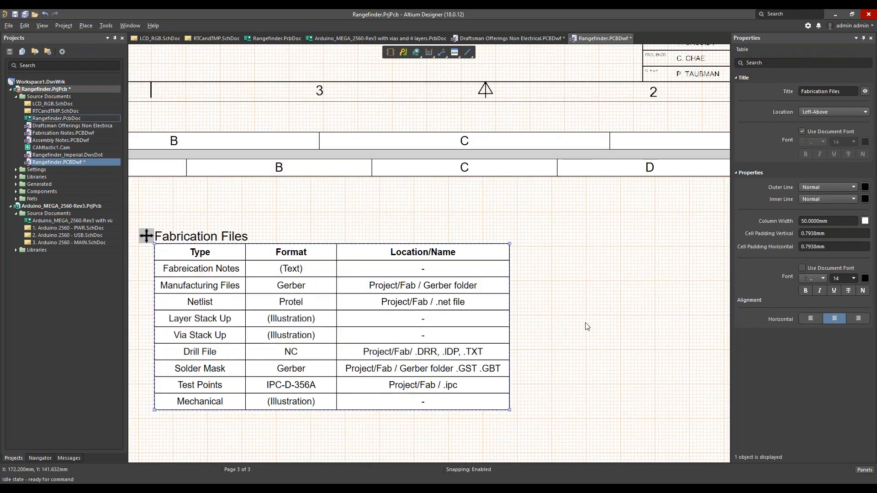
right_click_drag(587, 327, 613, 314)
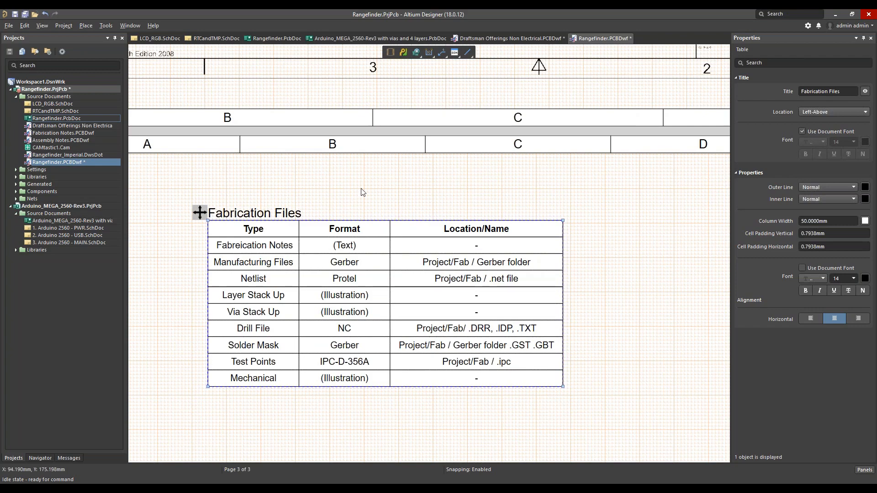
scroll(372, 199, "down", 4, "ctrl")
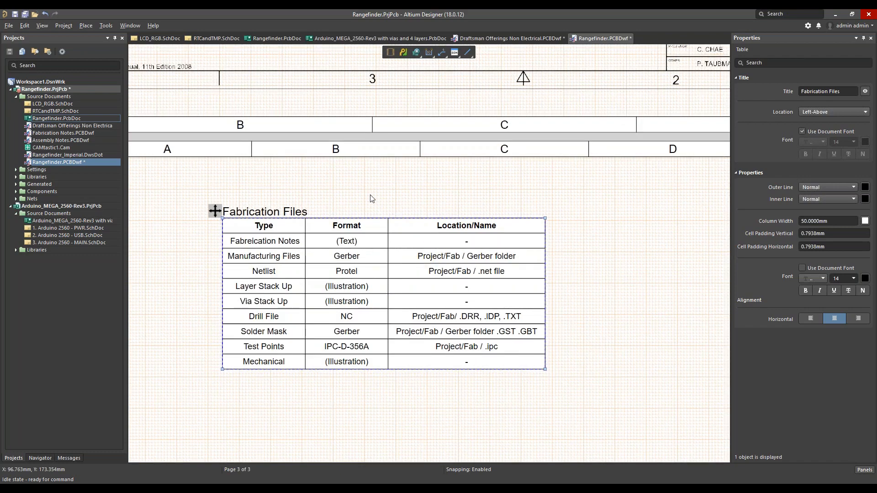
right_click_drag(421, 291, 364, 221)
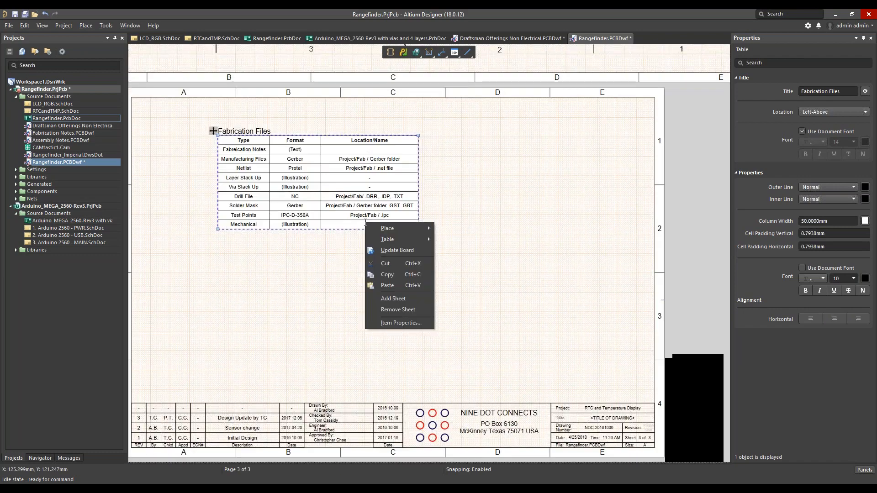
left_click_drag(295, 140, 463, 162)
left_click(318, 392)
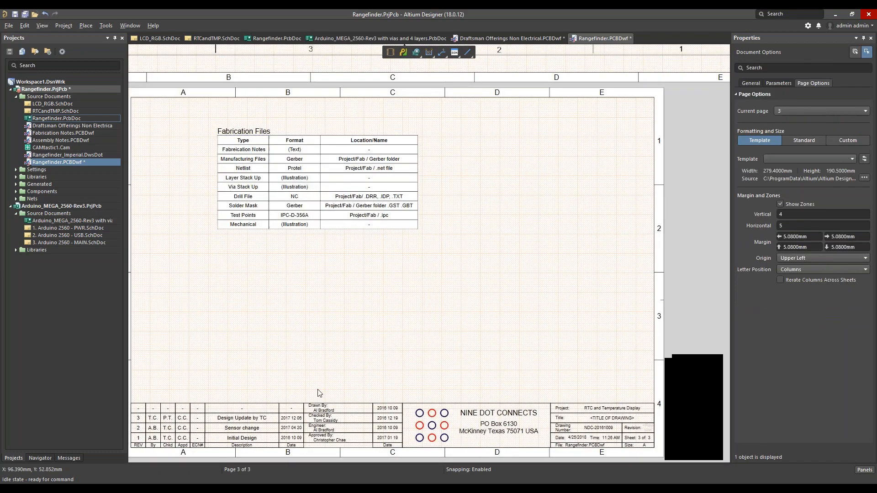
Switch to Excel to view the File Notes worksheet in Fabrication Notes example.xlsx, and return to page 3 in Altium Designer
key("alt+Tab")
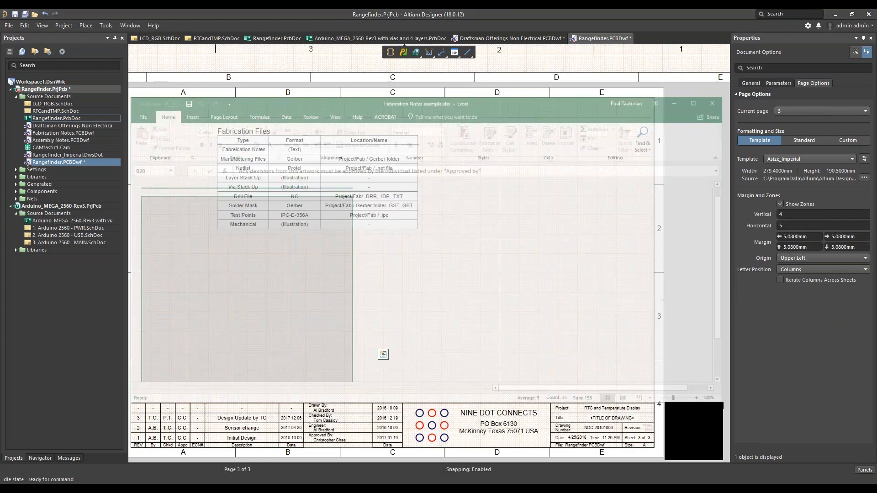
left_click(234, 366)
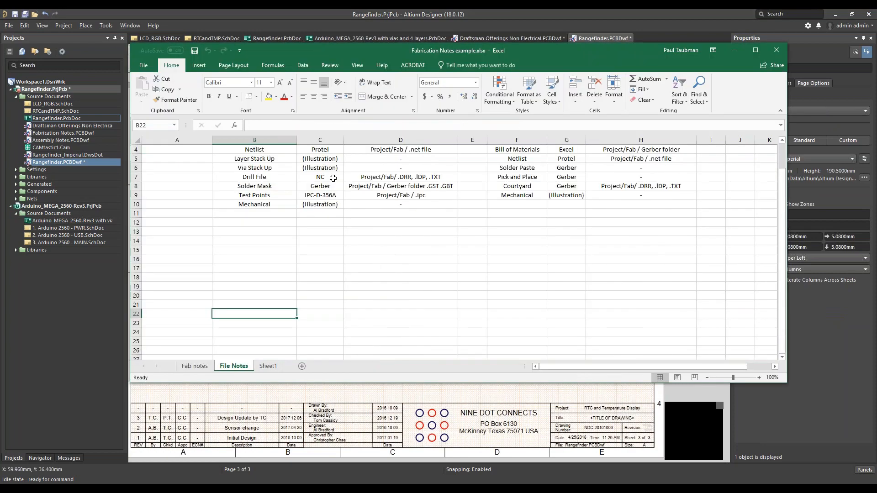
left_click(733, 51)
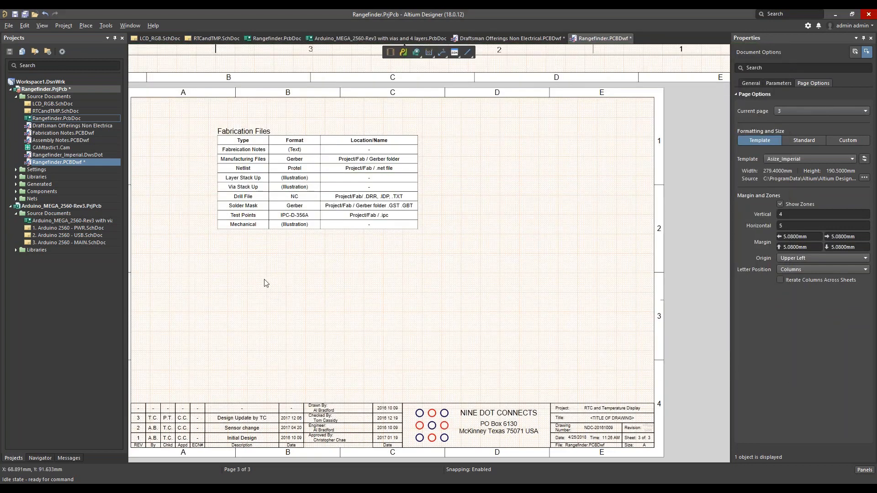
scroll(265, 280, "up", 2, "shift")
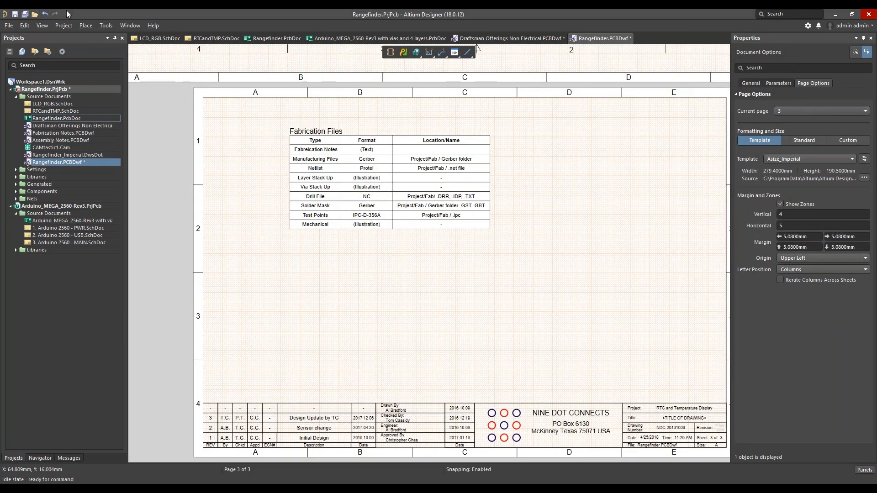
Place a layer stack legend on page 3, below the Fabrication Files table
left_click(85, 26)
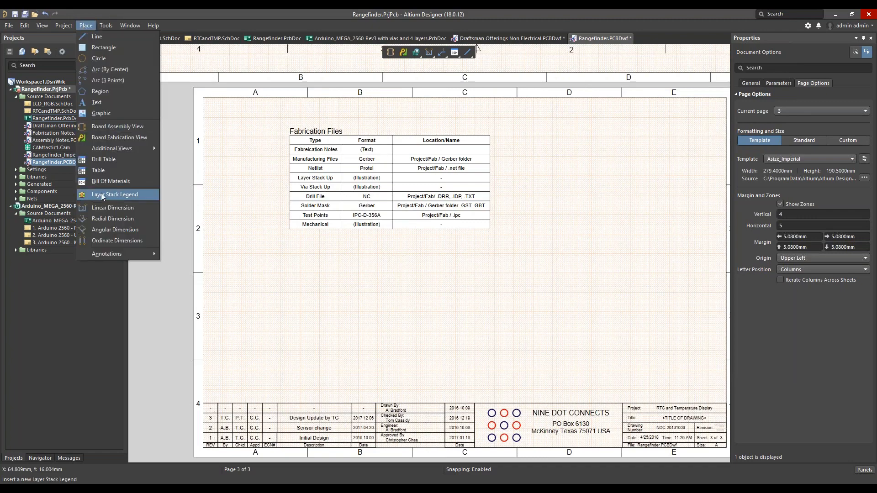
left_click(125, 195)
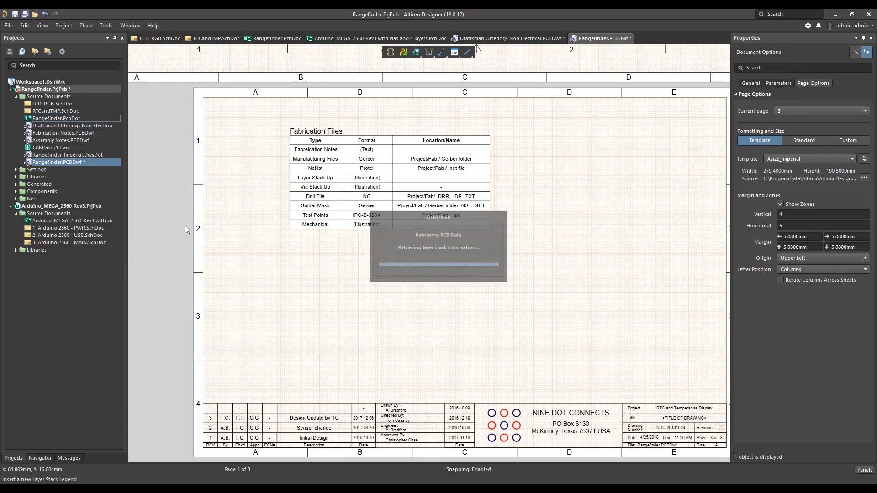
left_click(257, 392)
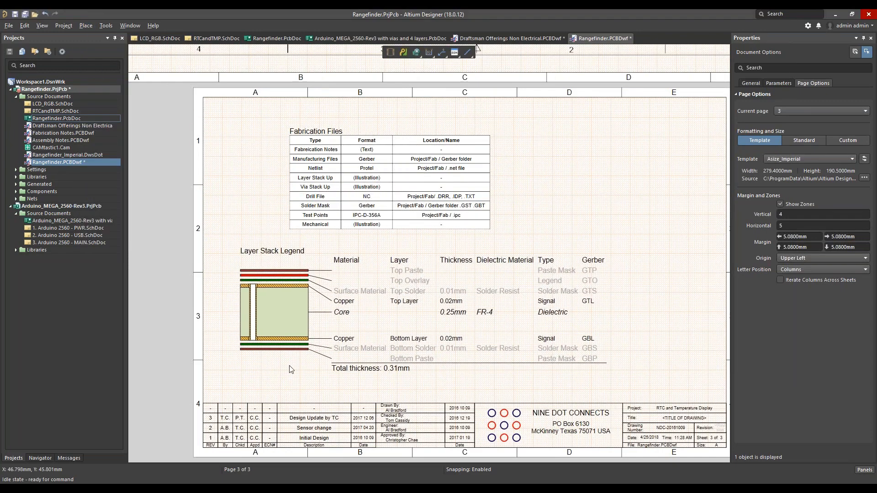
Set the layer stack legend's display mode to Align Table Rows
left_click(287, 314)
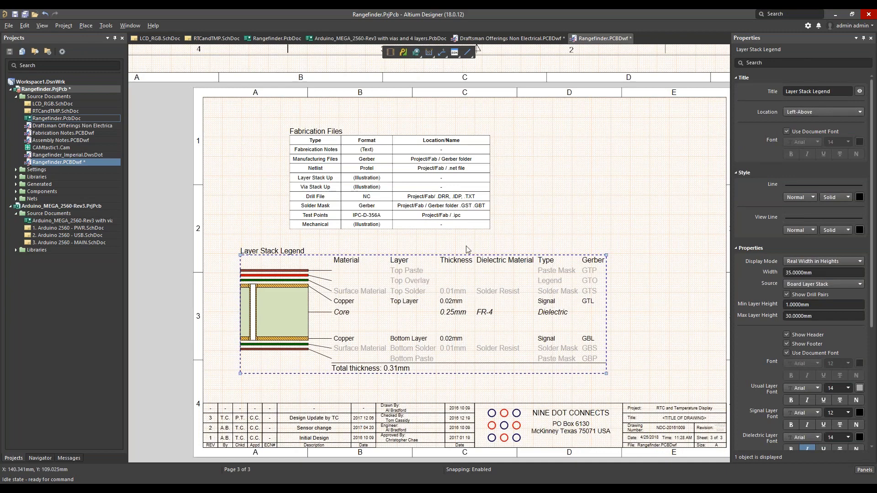
scroll(242, 318, "up", 1, "ctrl")
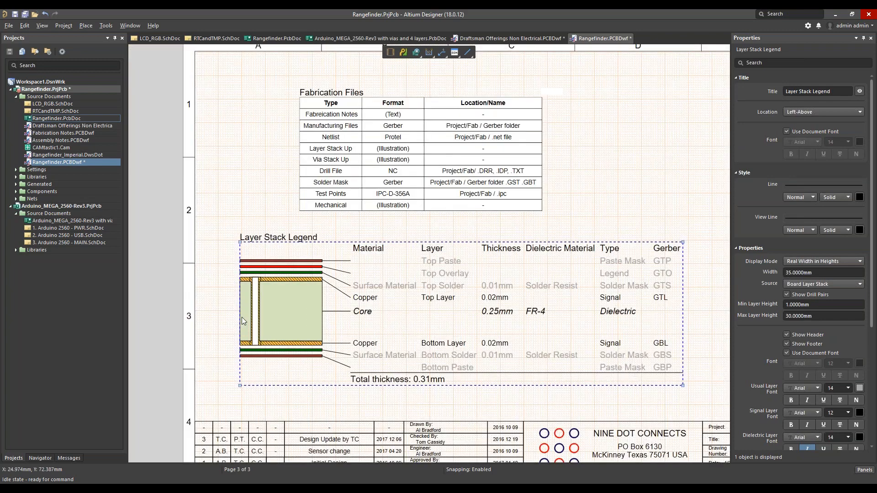
scroll(242, 318, "up", 1, "ctrl")
scroll(210, 329, "down", 2)
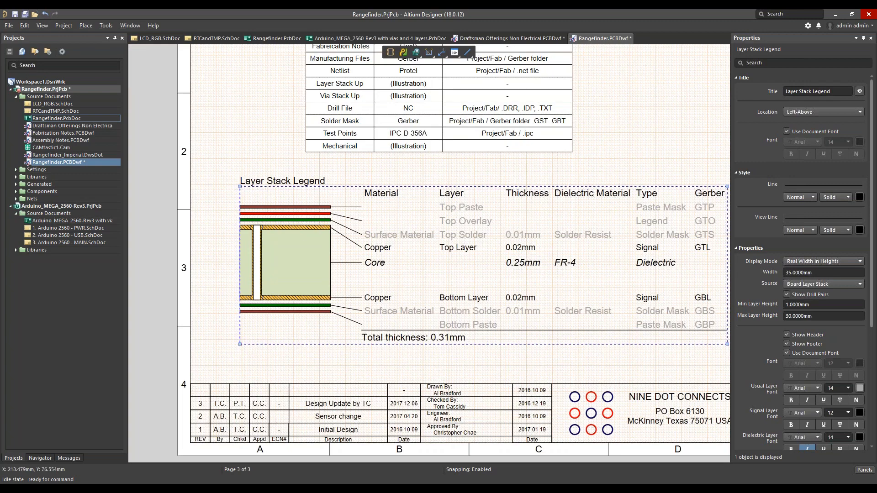
left_click(807, 261)
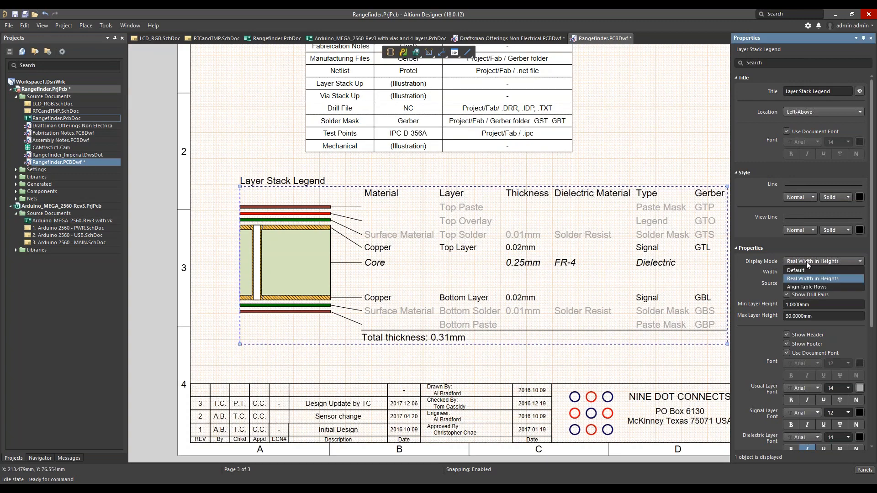
left_click(808, 289)
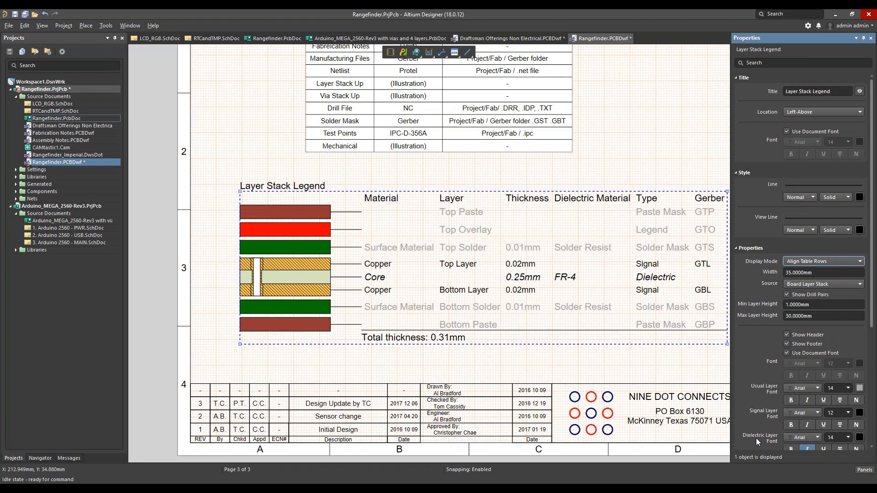
Set the legend's usual layer font to black and its size to 12
left_click(859, 388)
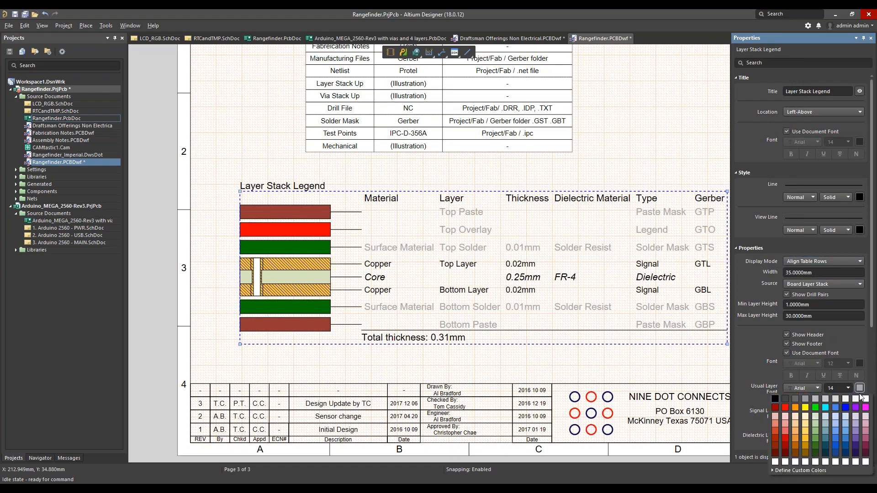
left_click(776, 399)
left_click(848, 387)
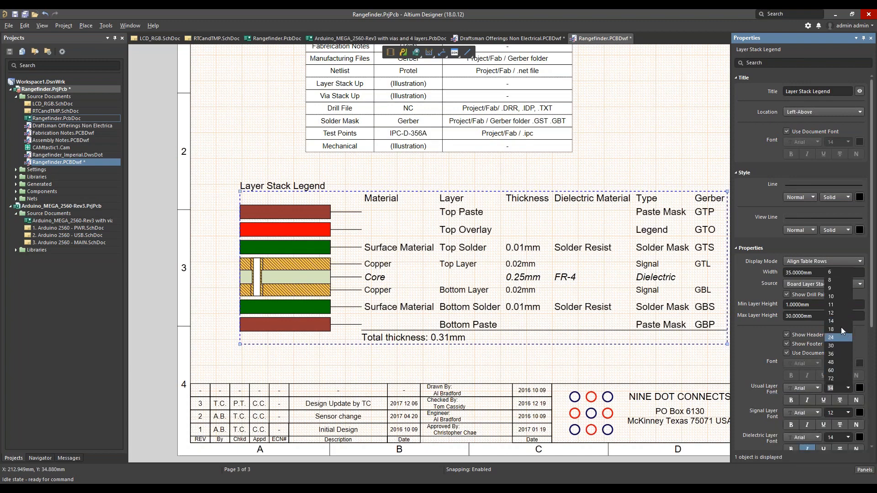
left_click(840, 313)
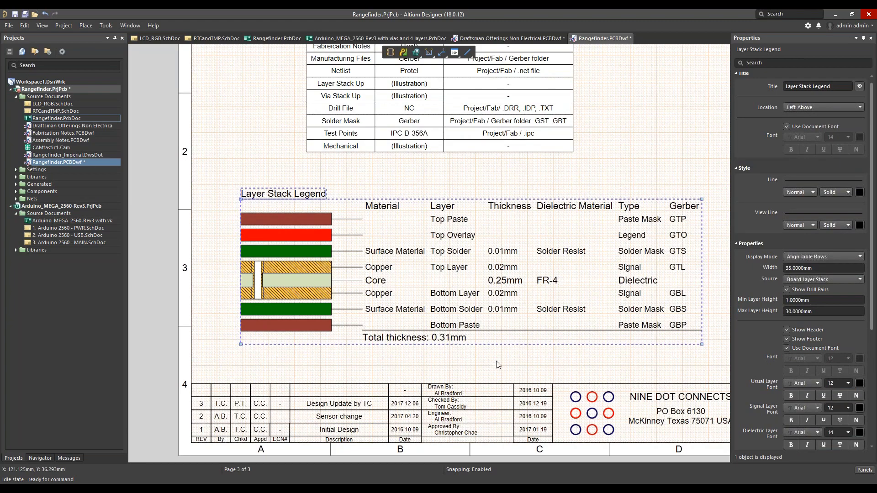
Set the dielectric layer font size of the layer stack legend to 12
left_click(533, 309)
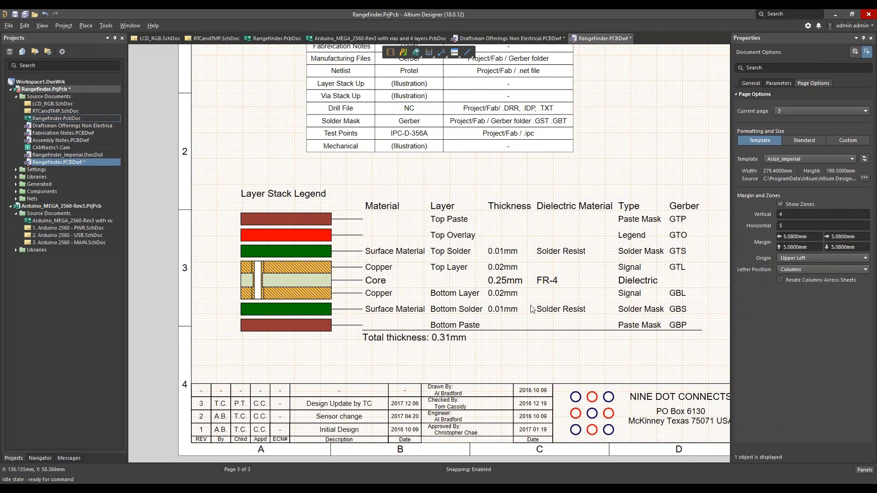
left_click(398, 123)
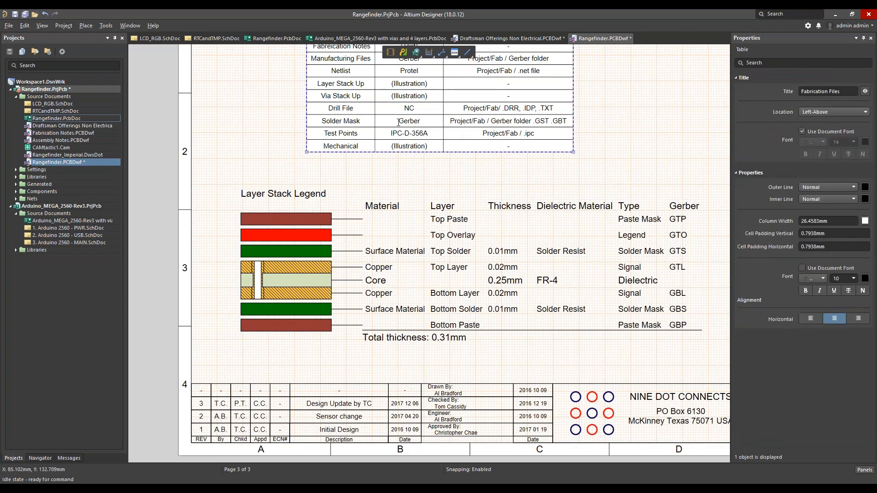
left_click(439, 267)
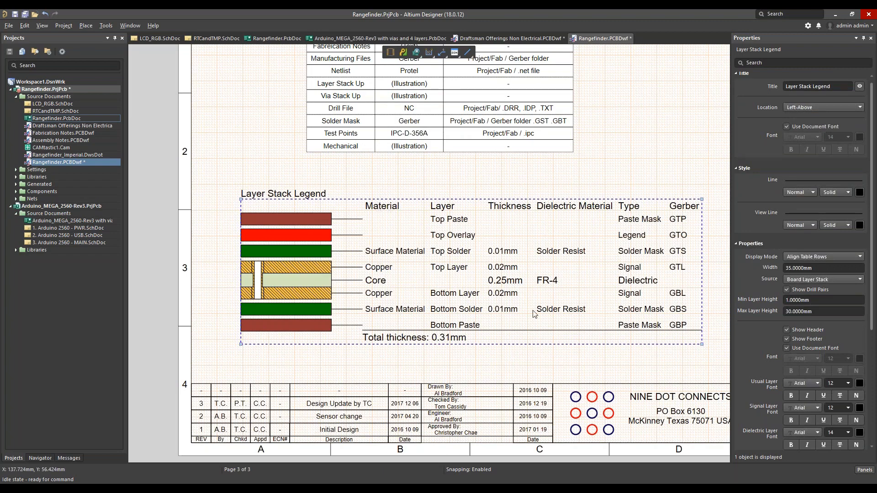
scroll(507, 286, "up", 3, "ctrl")
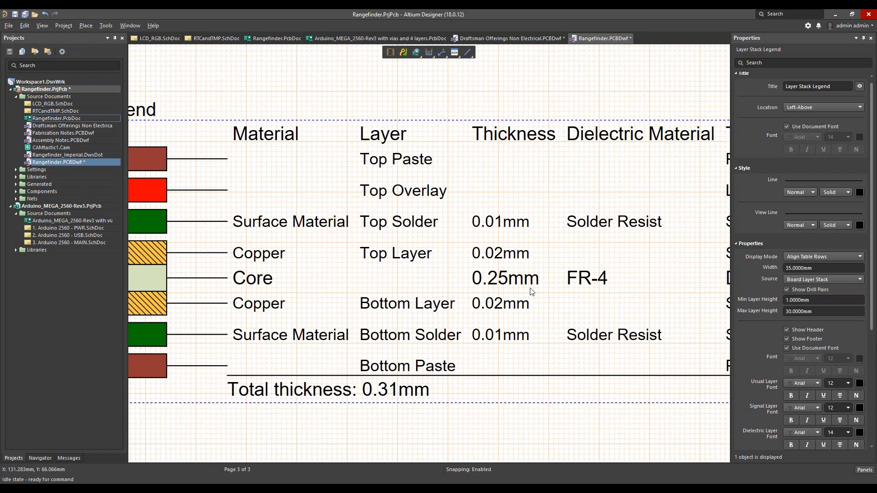
left_click(848, 433)
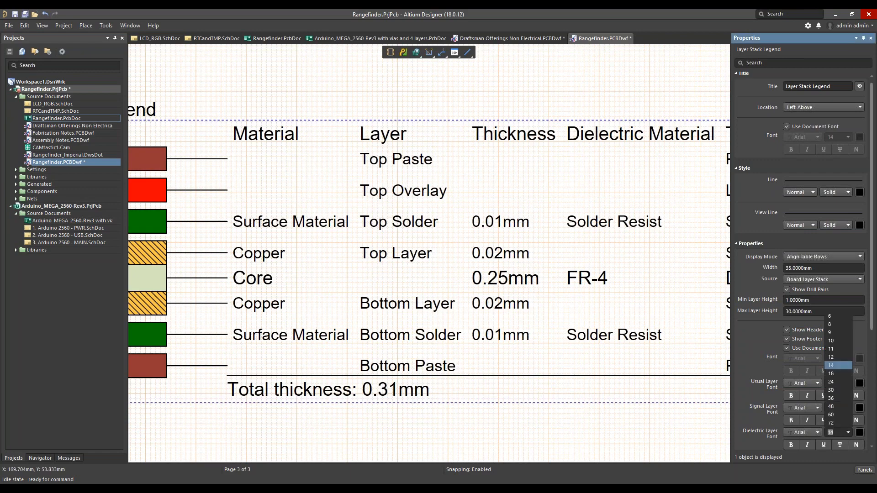
left_click(831, 357)
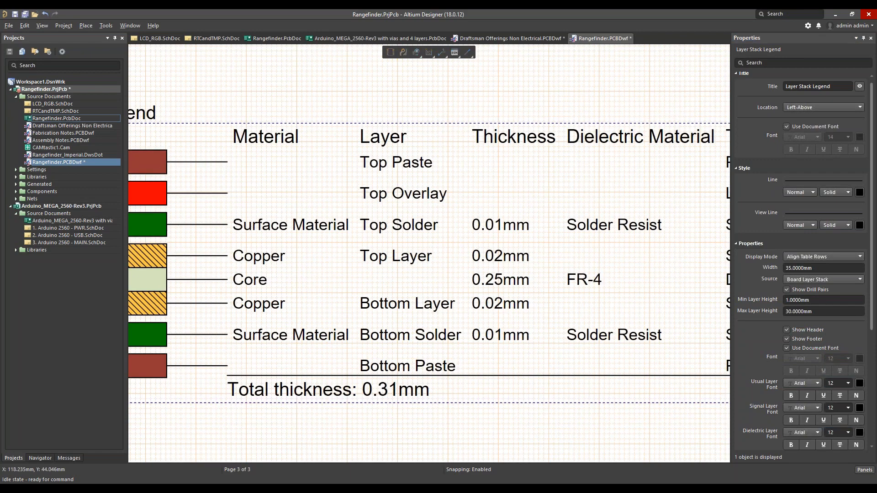
Turn on the display of dual units in the layer stack legend
scroll(469, 401, "down", 3, "ctrl")
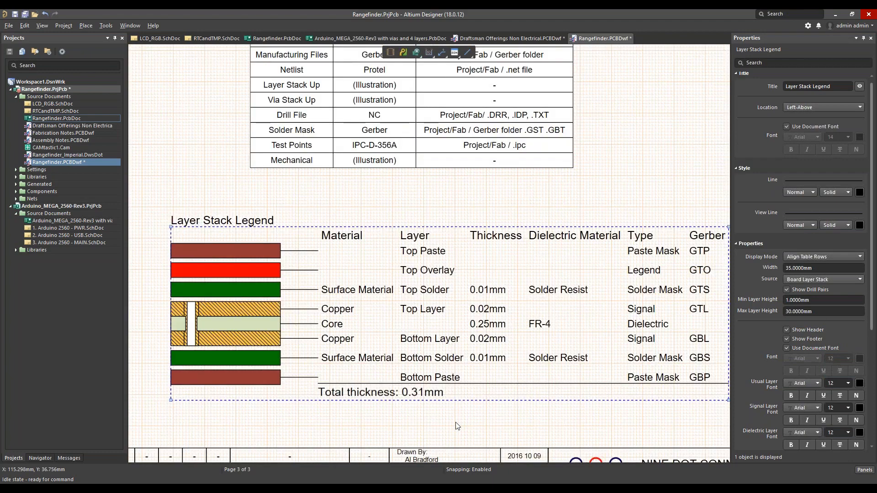
scroll(463, 389, "down", 1)
scroll(462, 388, "down", 2)
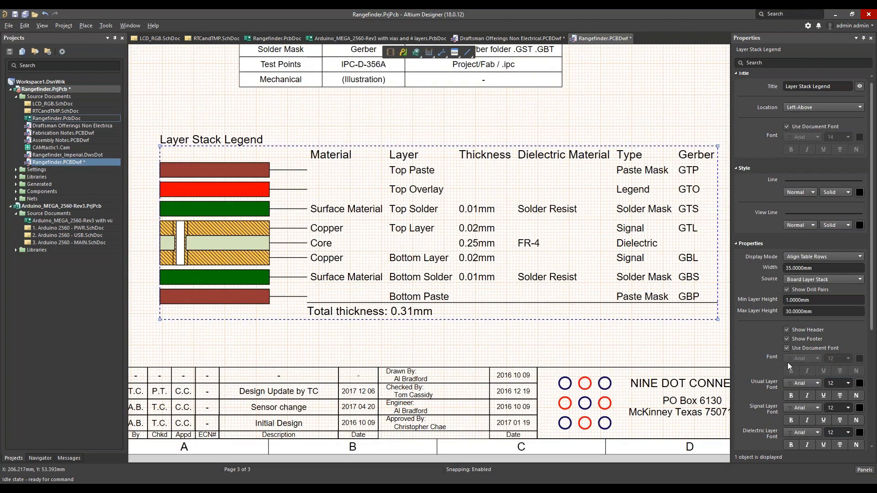
scroll(868, 447, "down", 10)
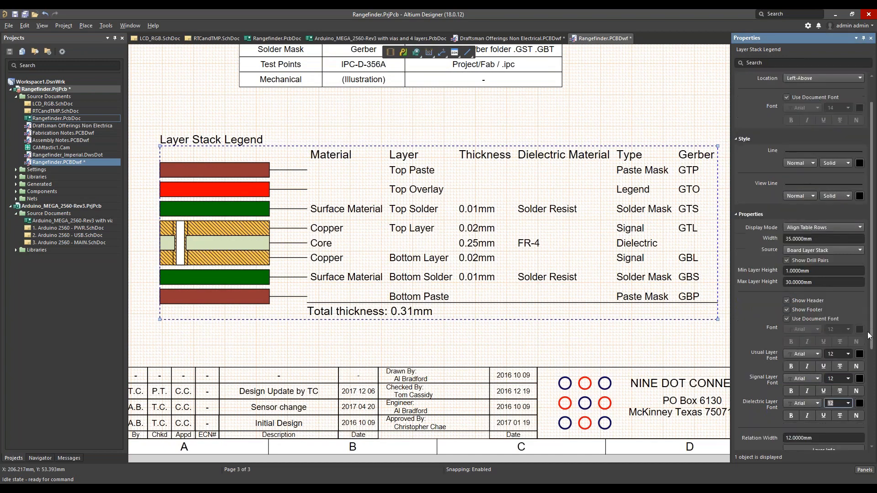
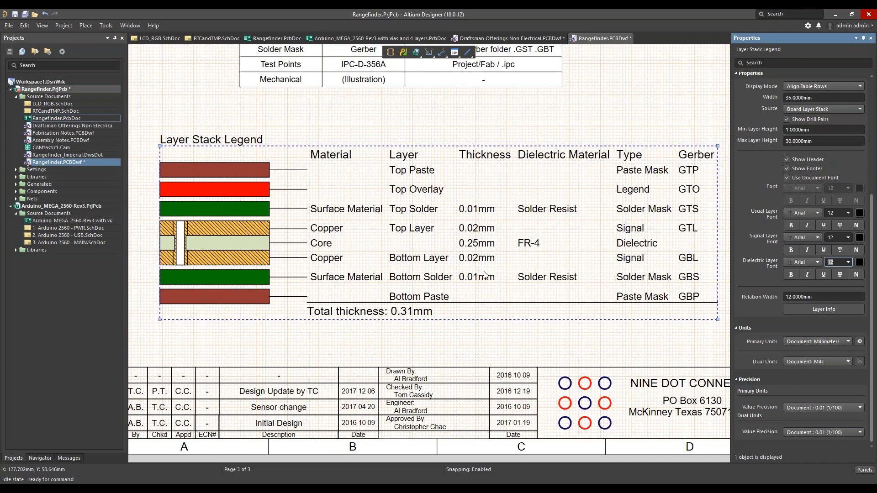
left_click(859, 361)
left_click(859, 361)
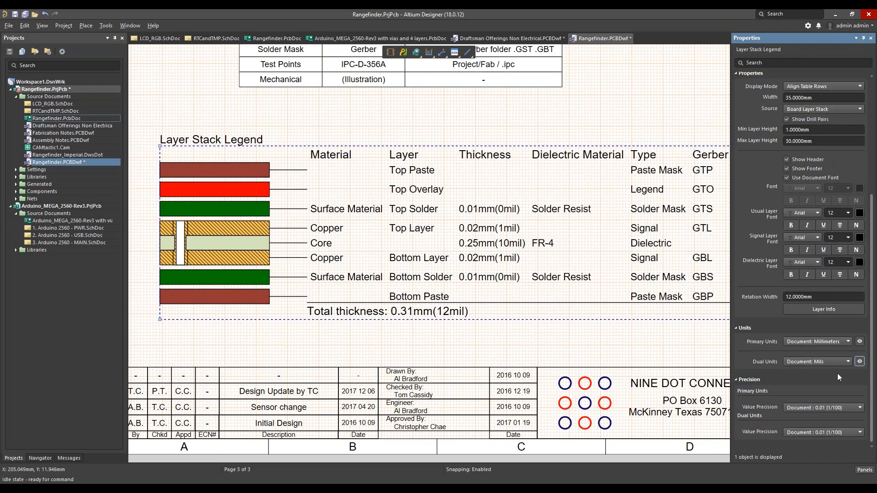
Set the legend's primary units to Mils and its dual units to Millimeters
left_click(797, 344)
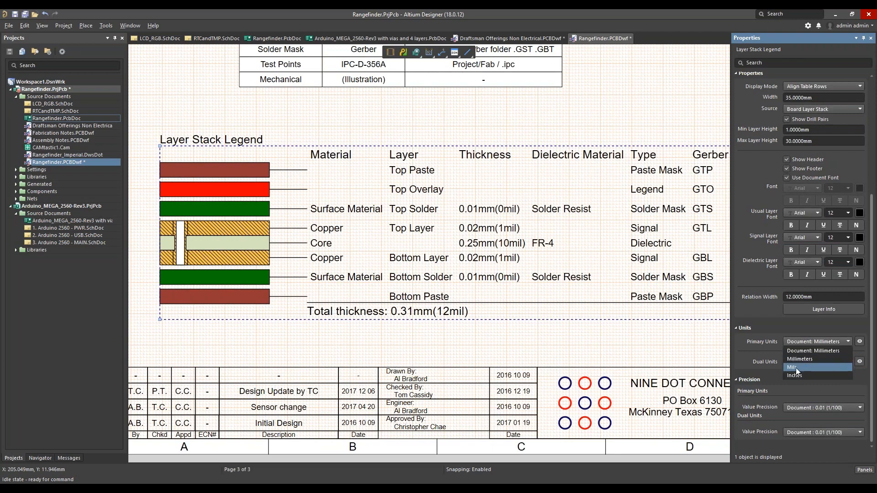
left_click(799, 368)
left_click(802, 361)
left_click(805, 380)
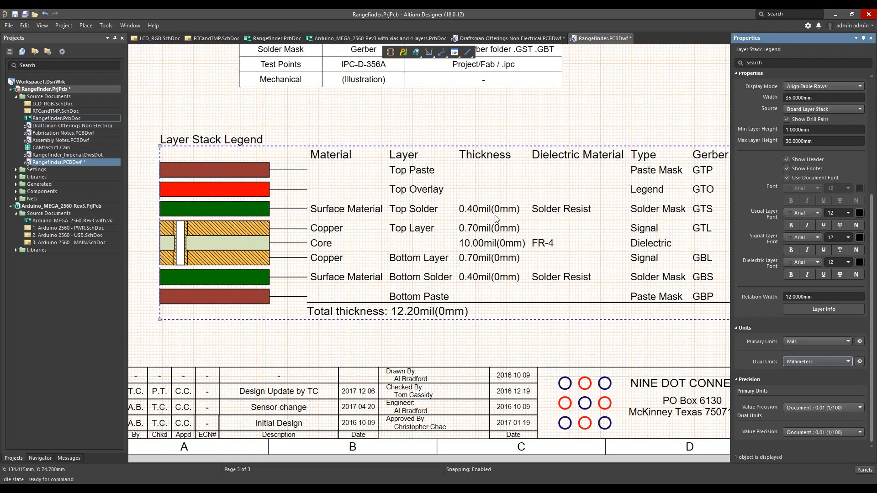
Set the dual units' value precision of the legend to 0.01 (1/100) and deselect the legend
left_click(806, 408)
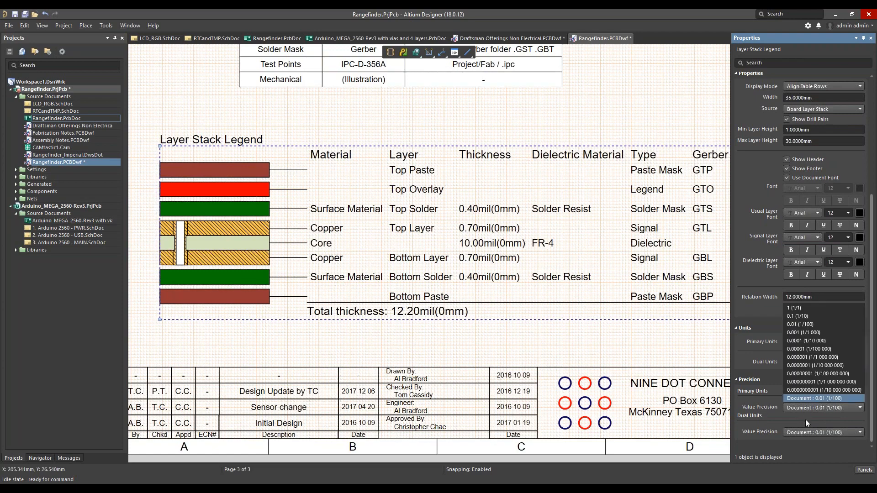
left_click(805, 419)
left_click(804, 432)
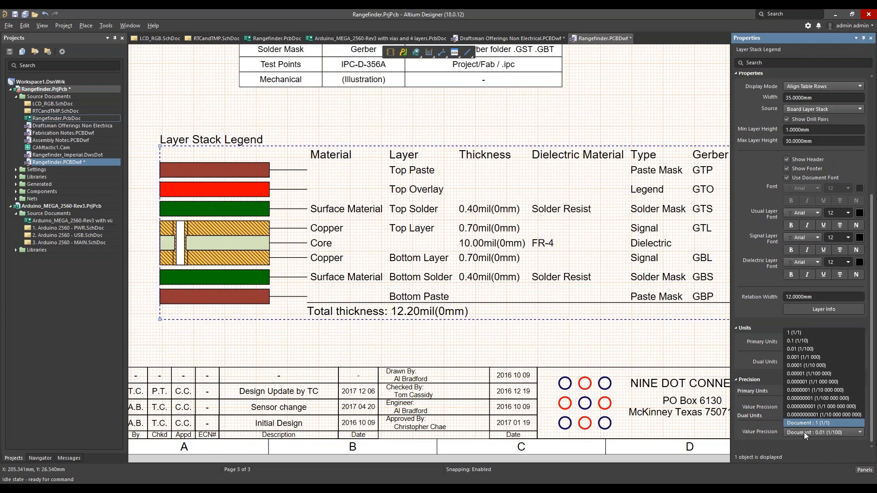
left_click(802, 349)
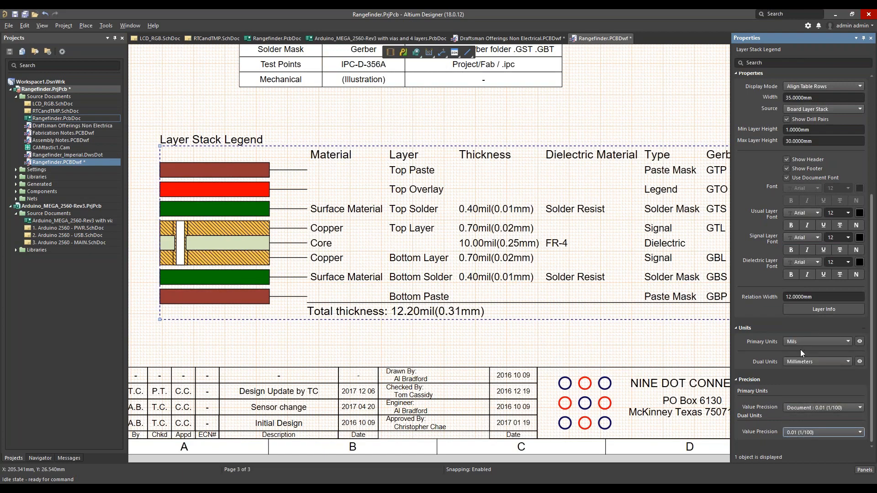
left_click(487, 339)
Add a fourth sheet to the fabrication drawing
scroll(487, 339, "down", 1, "ctrl")
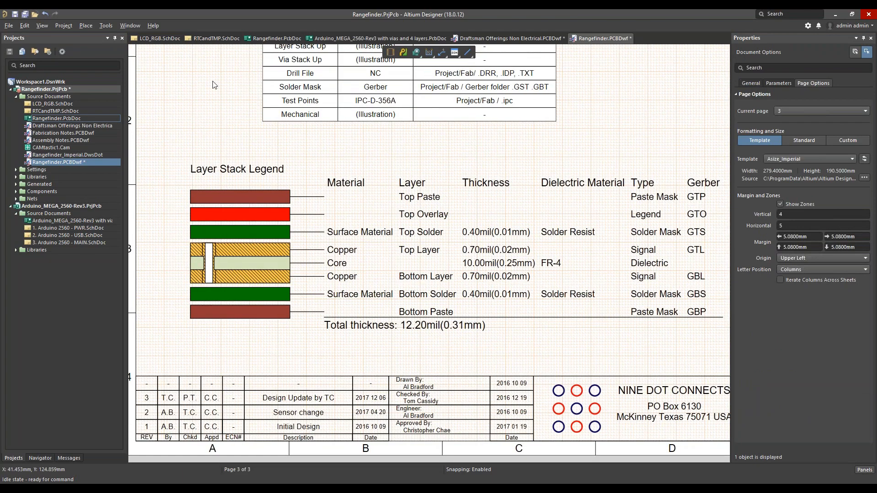
left_click(106, 26)
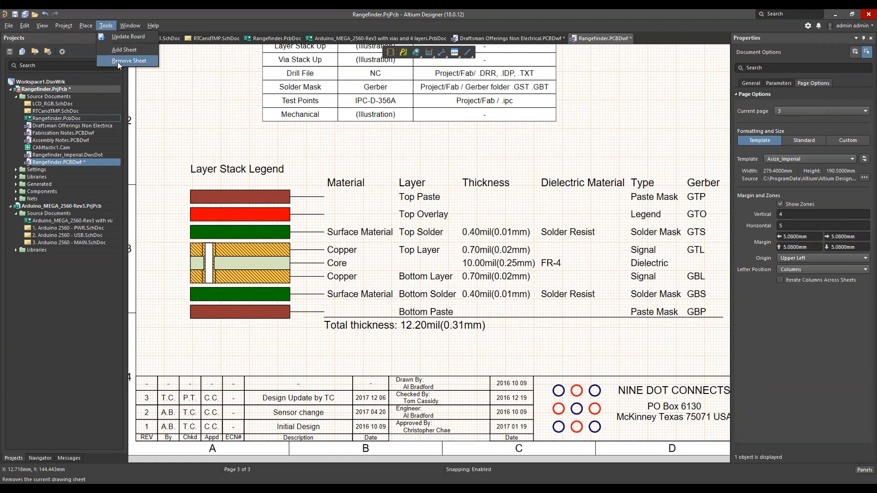
left_click(123, 51)
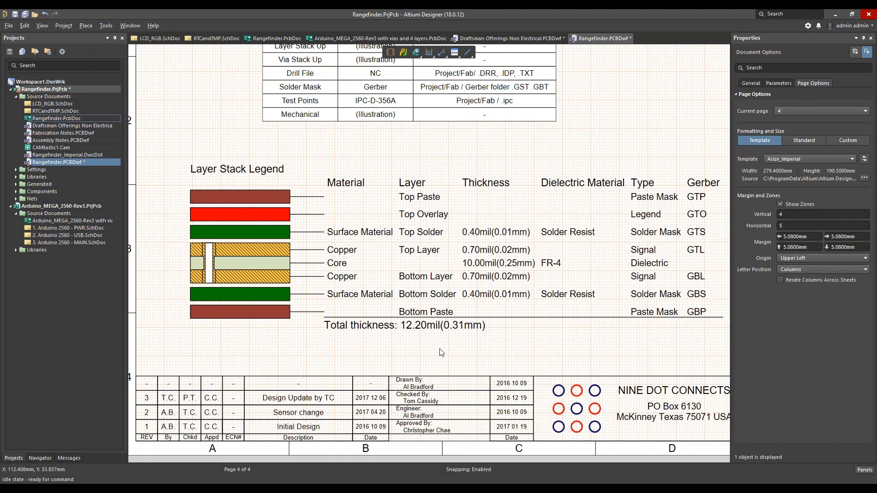
Place a board fabrication view of the top layer in the middle of the empty page 4
scroll(441, 352, "down", 10)
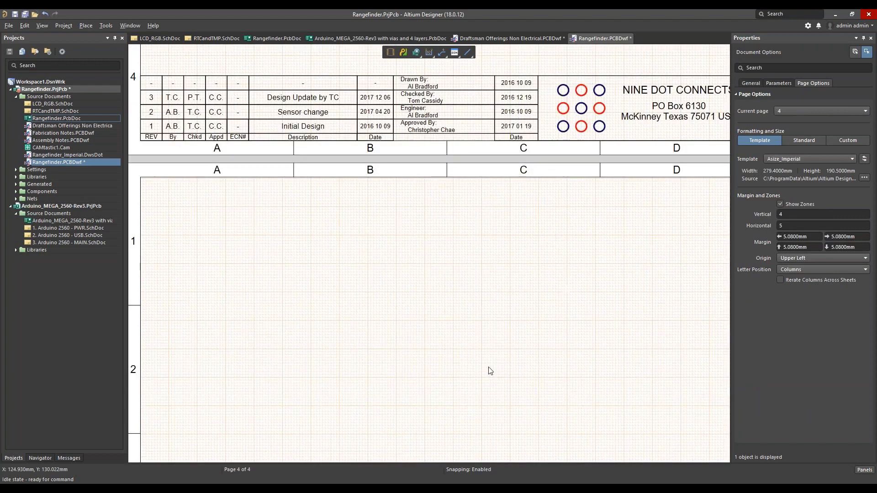
left_click(86, 25)
mouse_move(125, 145)
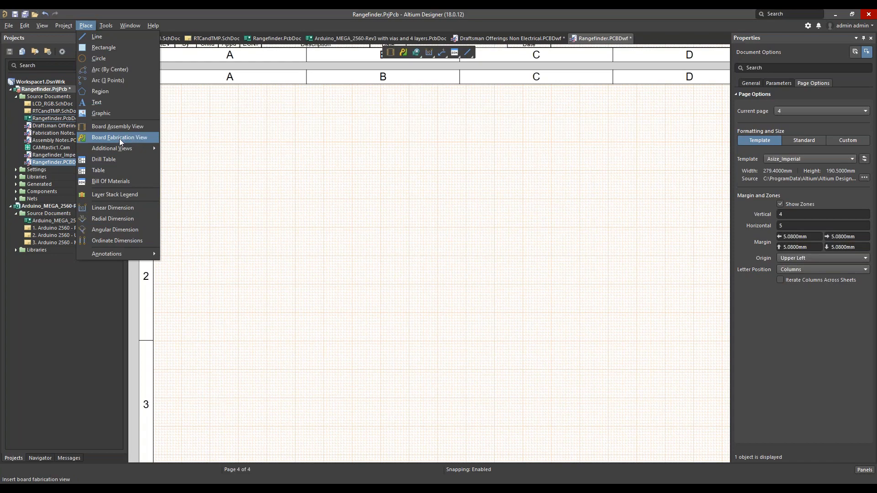
left_click(119, 137)
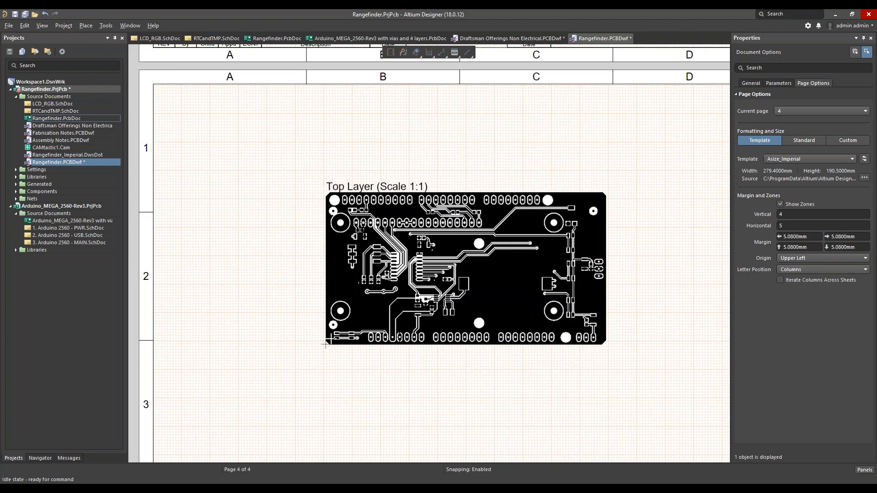
left_click(336, 353)
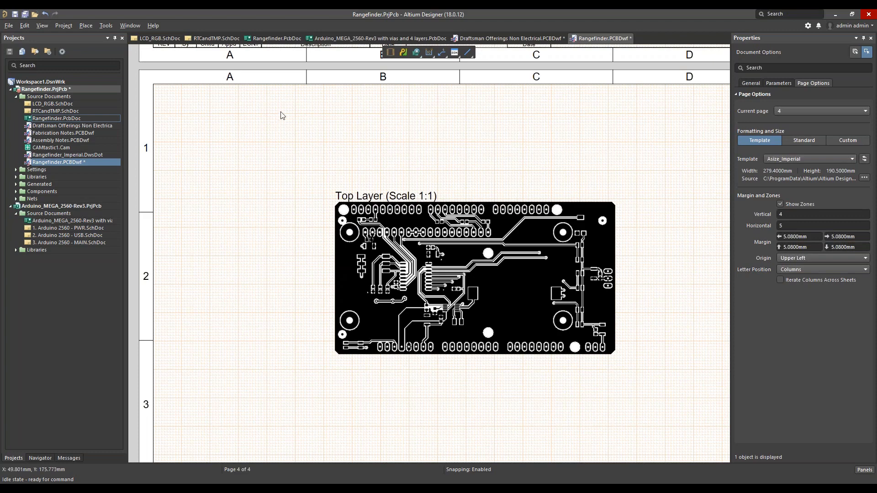
Add a linear dimension for the straight left edge of the top layer board view, placed well outside the outline
left_click(81, 25)
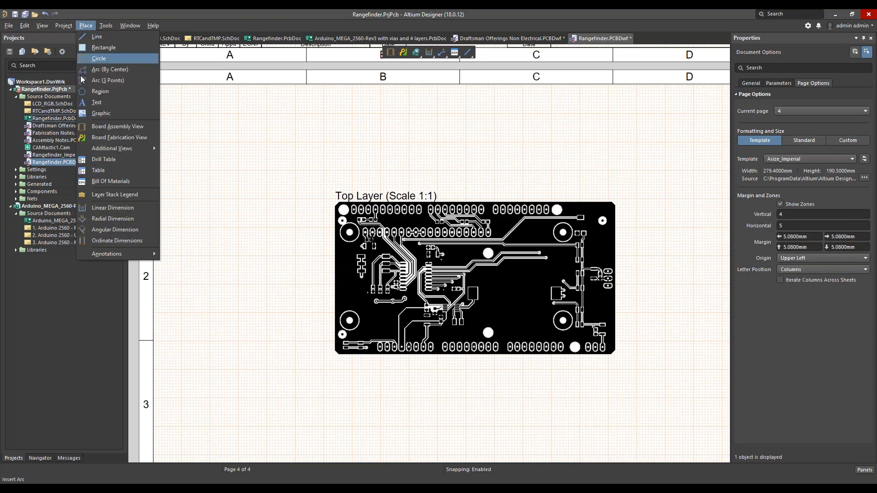
left_click(93, 208)
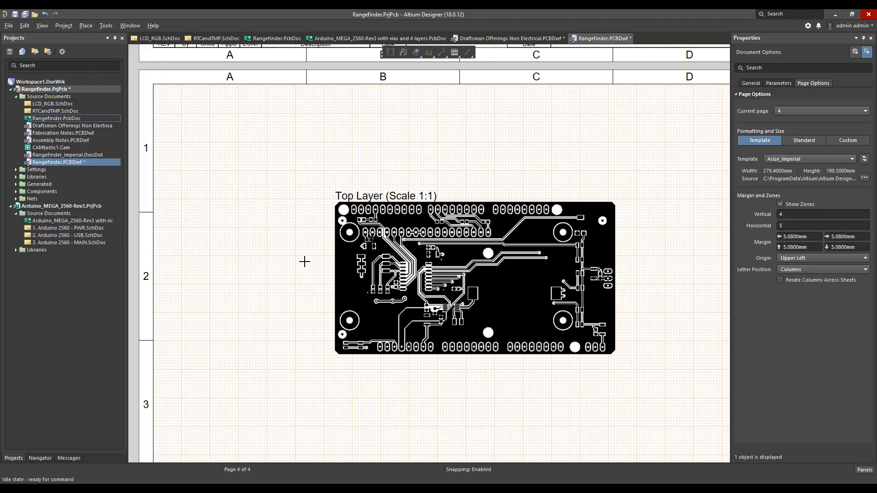
scroll(312, 258, "up", 2, "ctrl")
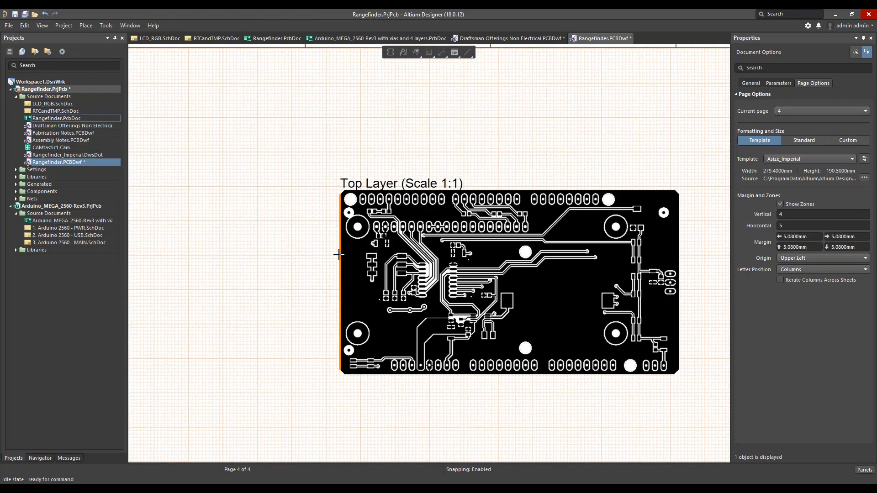
left_click(339, 255)
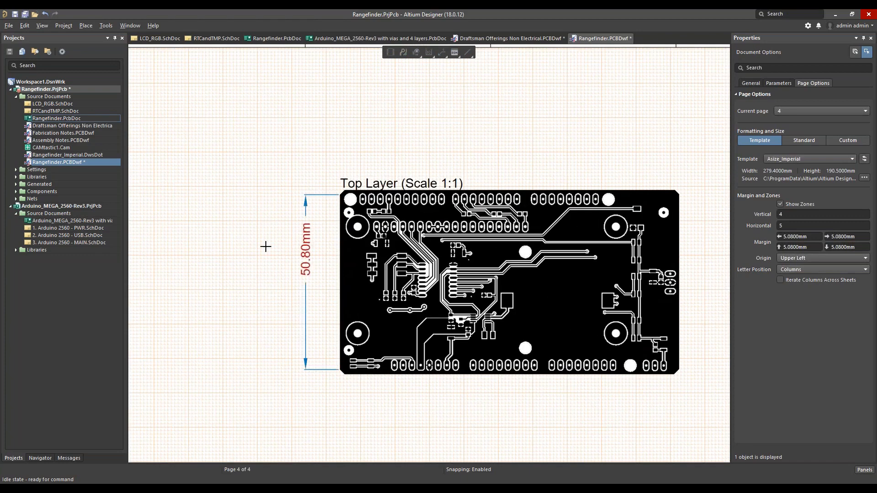
left_click(211, 274)
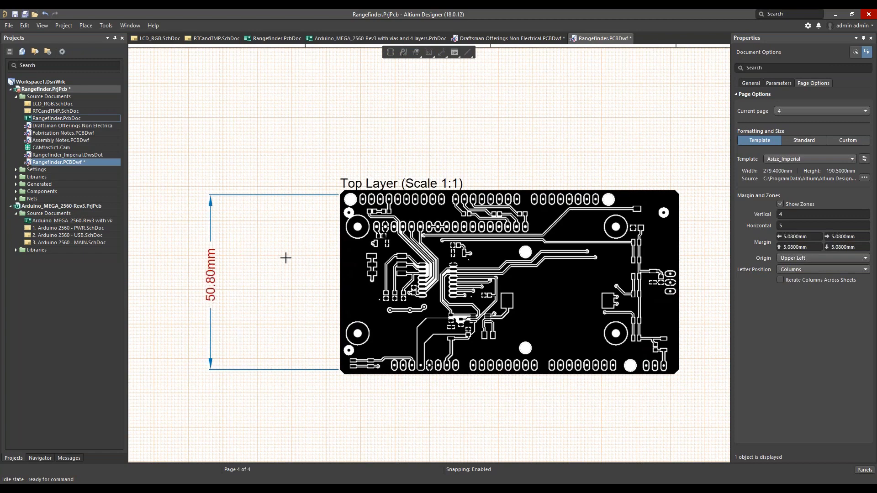
Move the left edge's linear dimension closer to the board outline and deselect it
left_click_drag(210, 277, 227, 287)
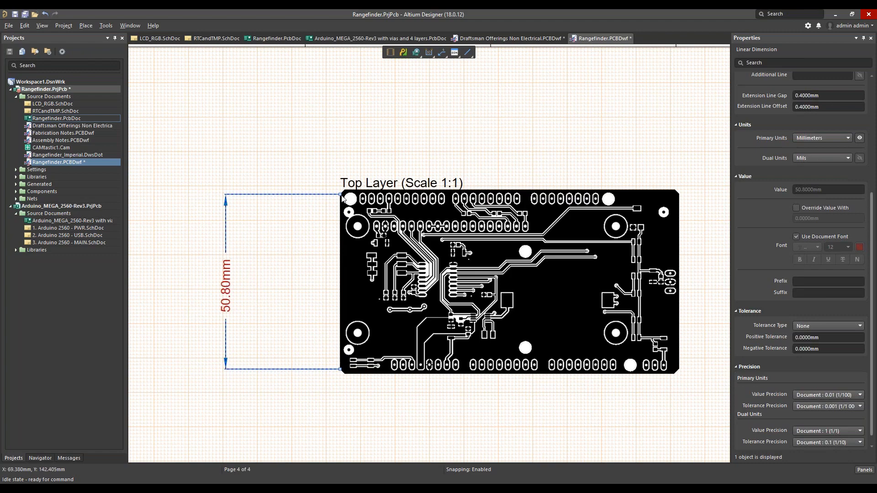
scroll(340, 200, "up", 1, "ctrl")
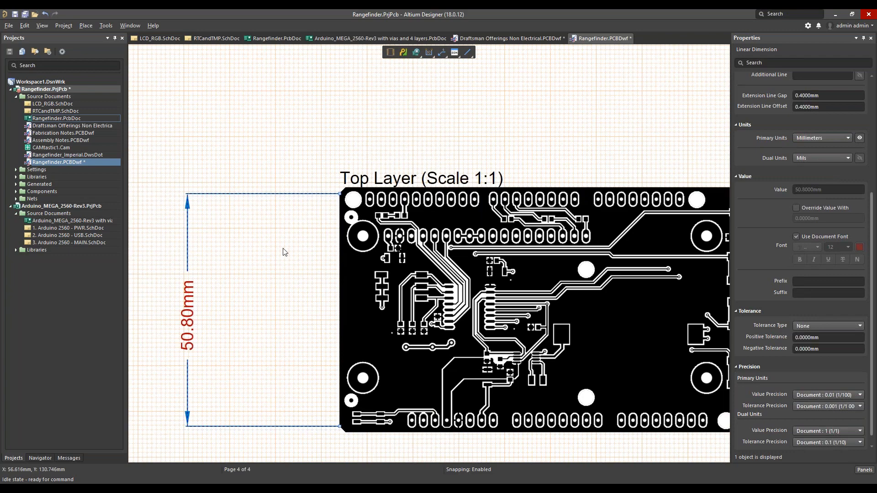
scroll(285, 252, "down", 2, "ctrl")
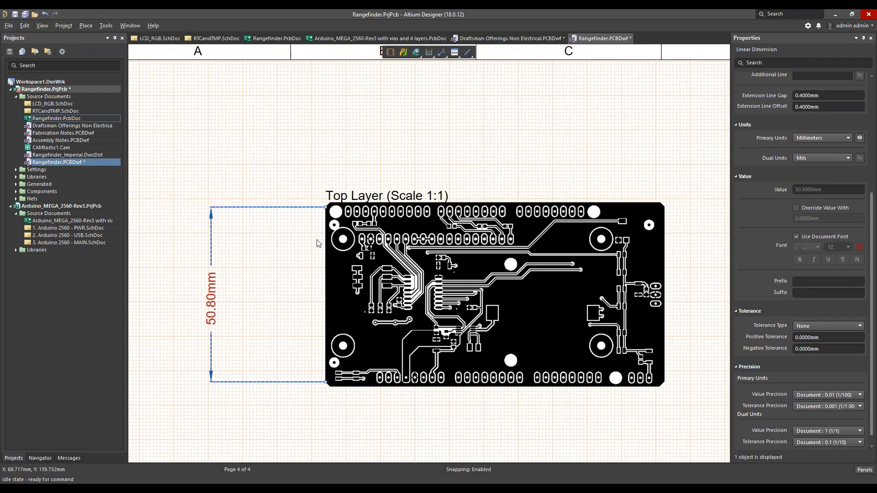
scroll(315, 388, "up", 1, "ctrl")
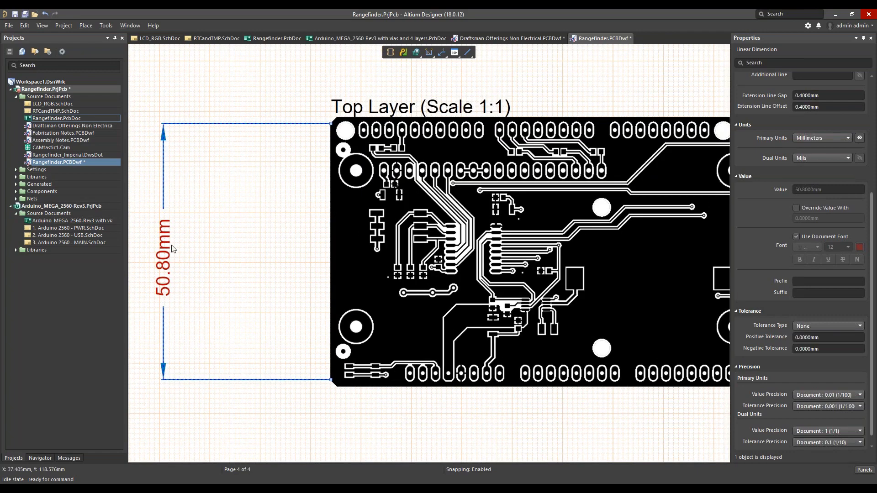
left_click_drag(163, 258, 270, 252)
left_click(201, 203)
Add a linear dimension for the board's overall height between its top and bottom edges, placed outside the existing left edge dimension
left_click(89, 27)
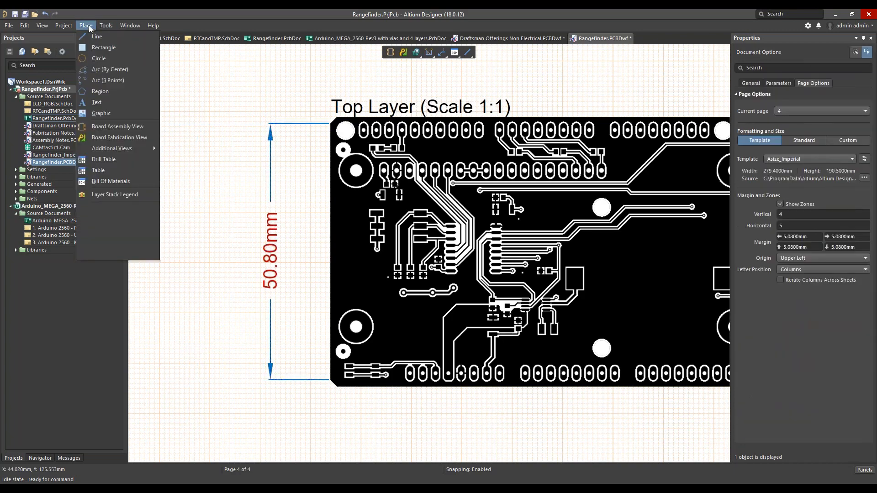
left_click(112, 208)
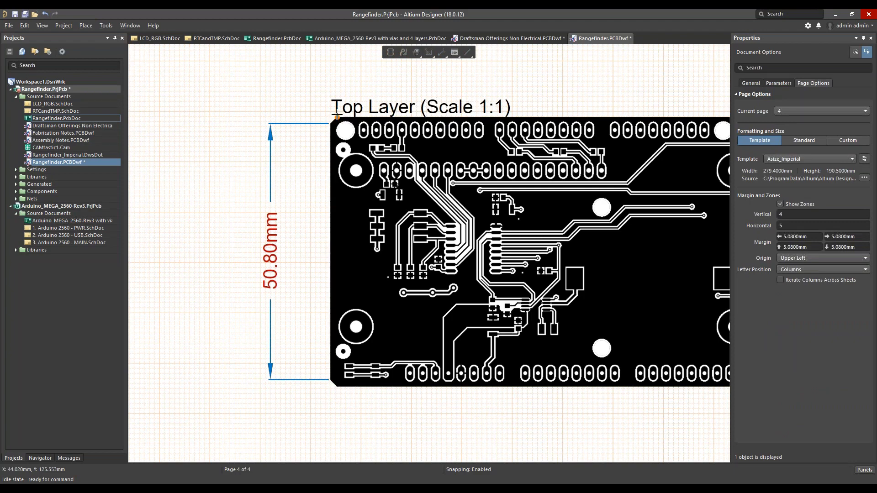
left_click(337, 119)
left_click(334, 386)
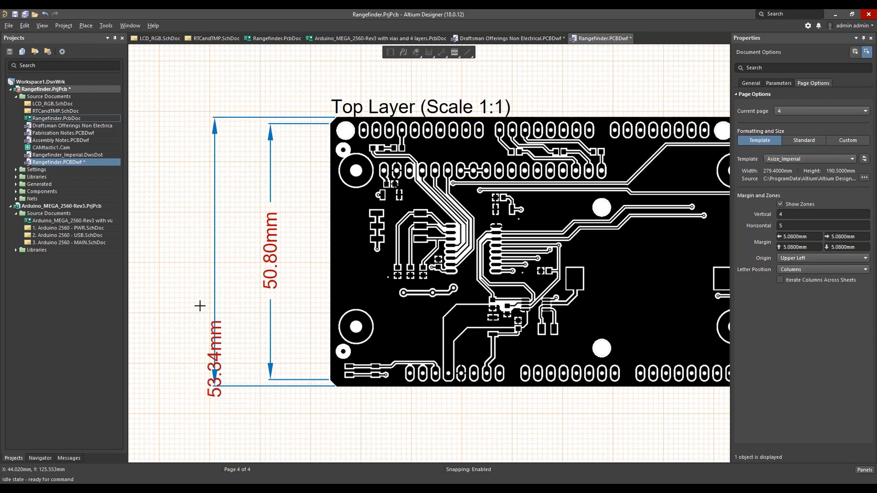
left_click(200, 256)
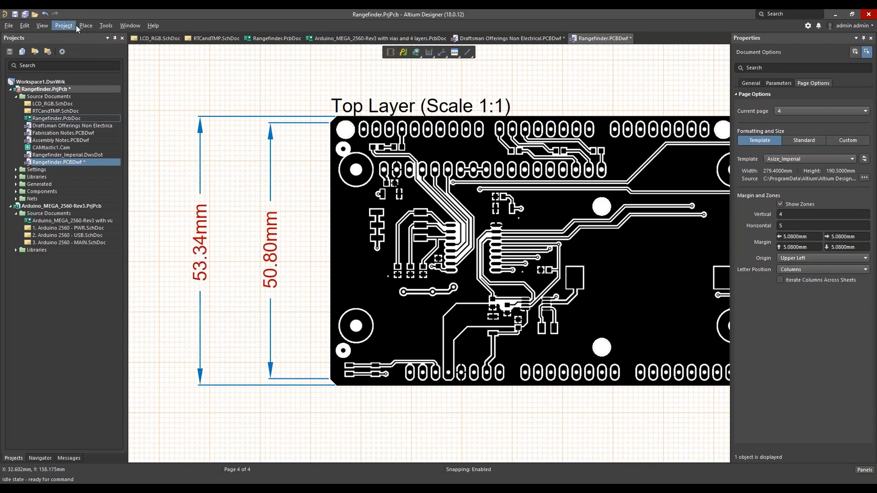
Add an angular dimension between the board's bottom edge and its lower-left chamfer, placed outside the corner
left_click(85, 26)
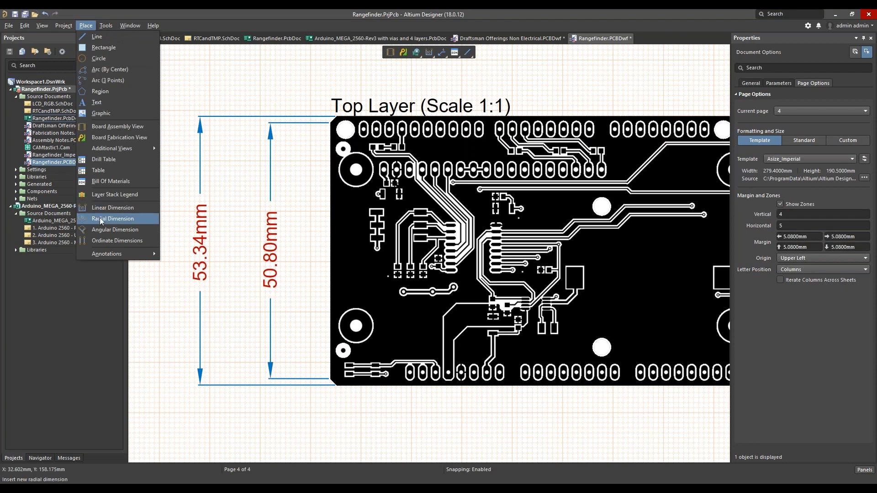
left_click(102, 231)
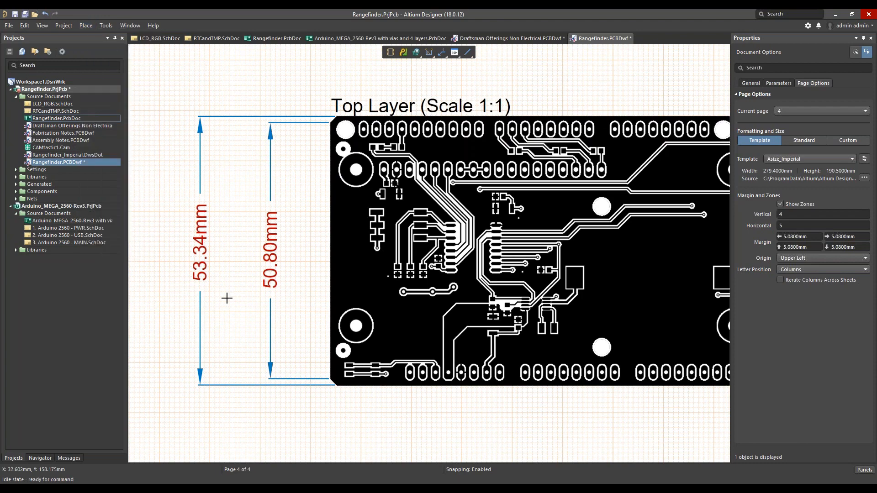
left_click(362, 385)
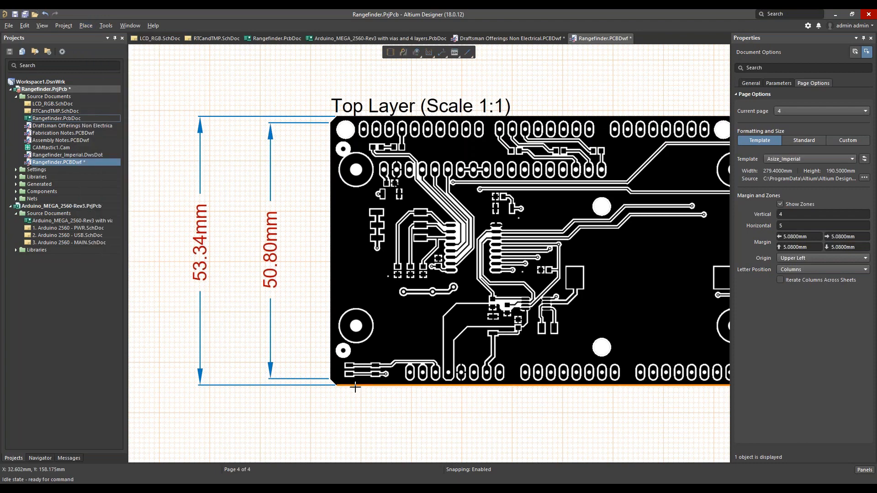
left_click(331, 384)
left_click(291, 418)
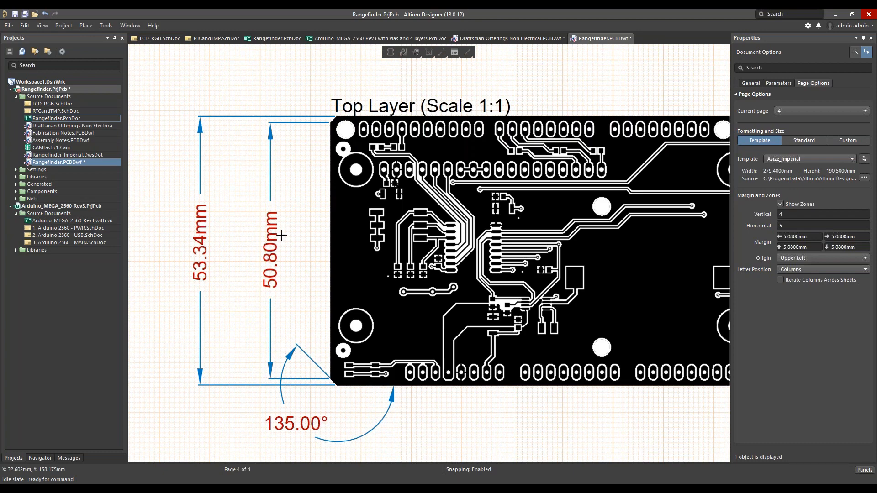
Place a drill table in the empty area of page 4 to the right of the top layer view
scroll(282, 236, "down", 4, "ctrl")
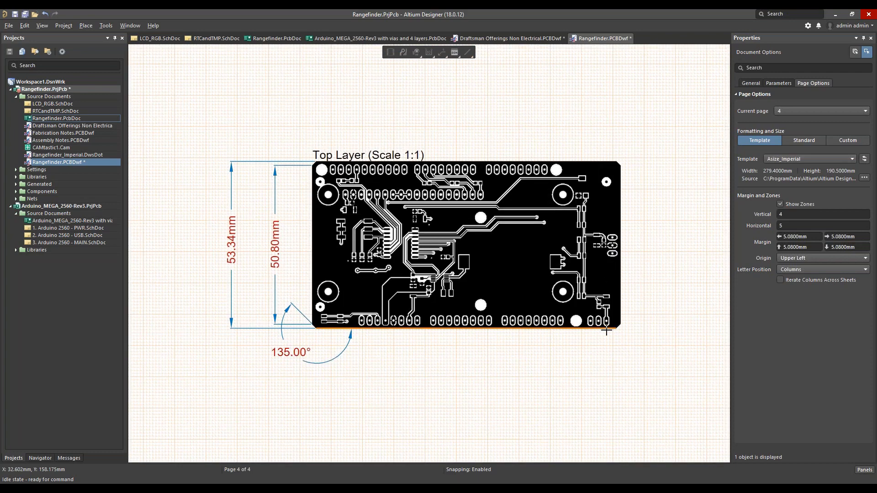
scroll(606, 331, "down", 2, "ctrl")
right_click_drag(665, 235, 393, 231)
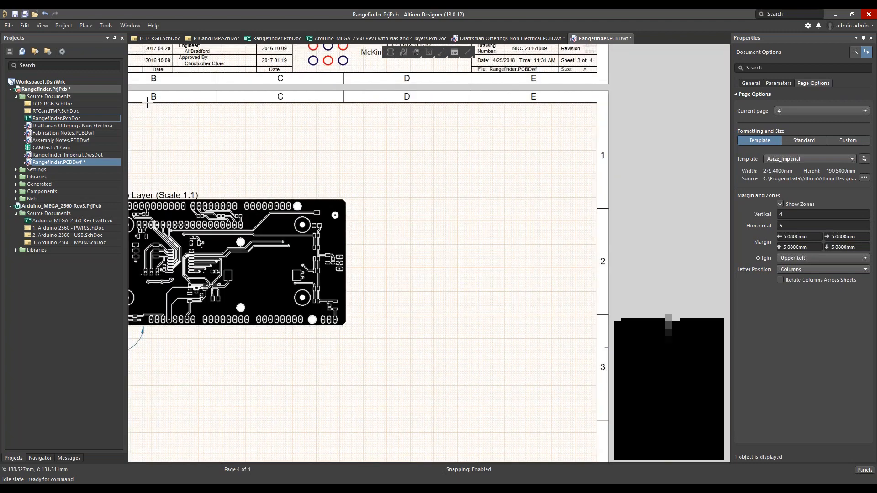
left_click(85, 26)
mouse_move(64, 26)
left_click(399, 199)
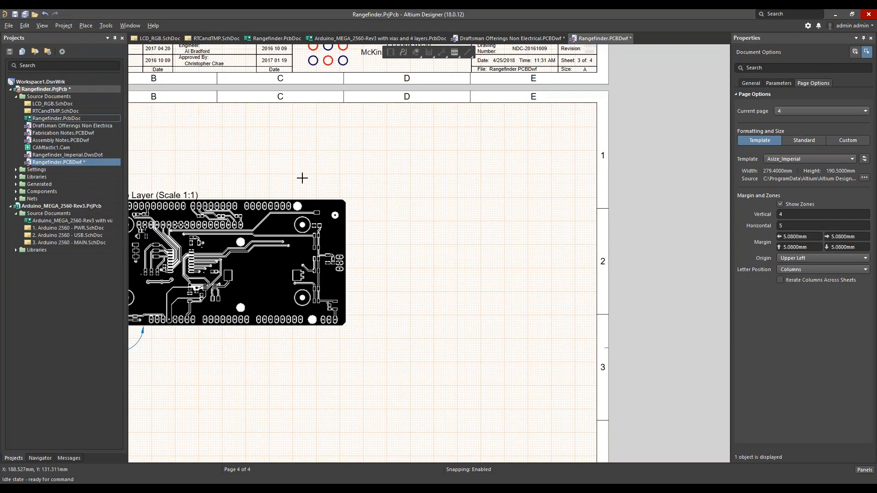
left_click(85, 26)
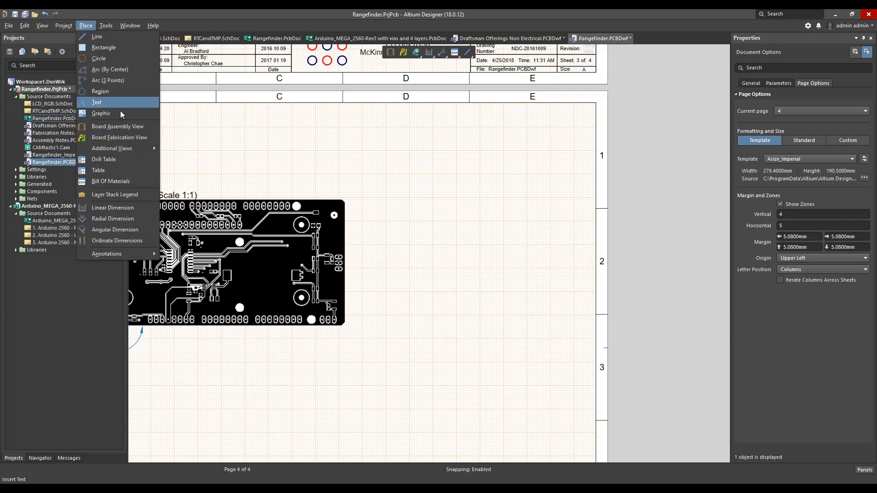
left_click(110, 159)
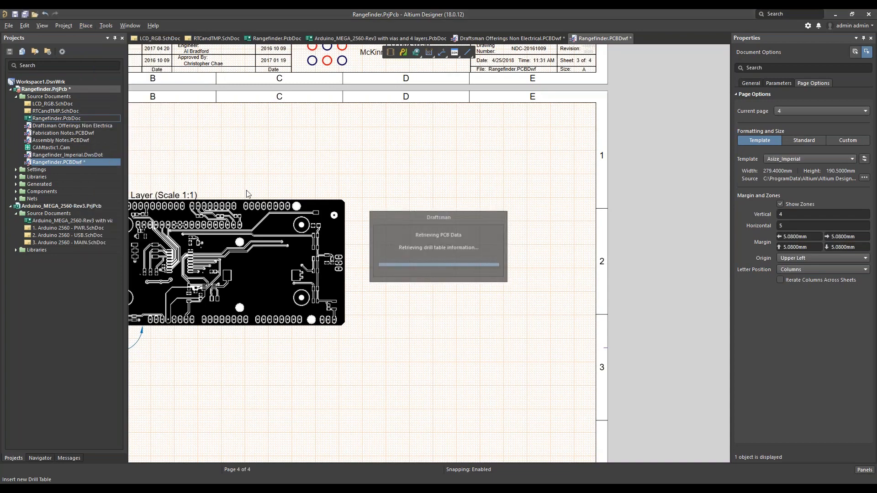
left_click(367, 279)
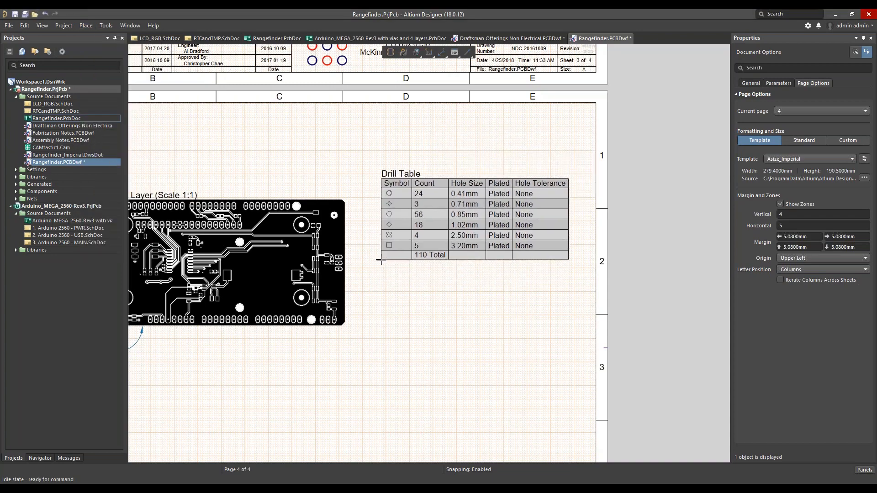
left_click(382, 256)
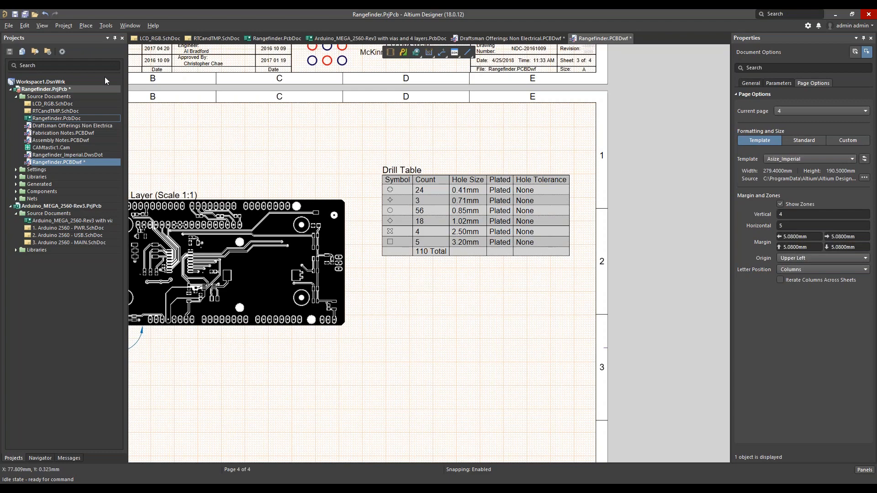
left_click(106, 26)
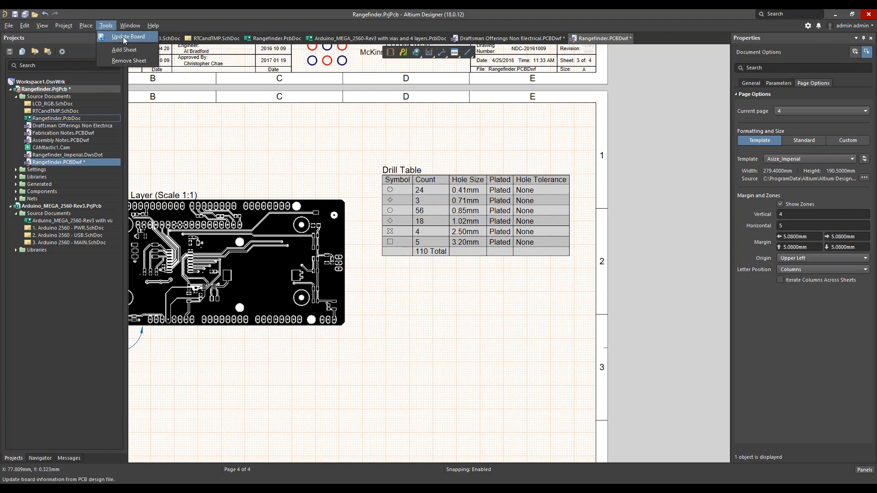
left_click(409, 313)
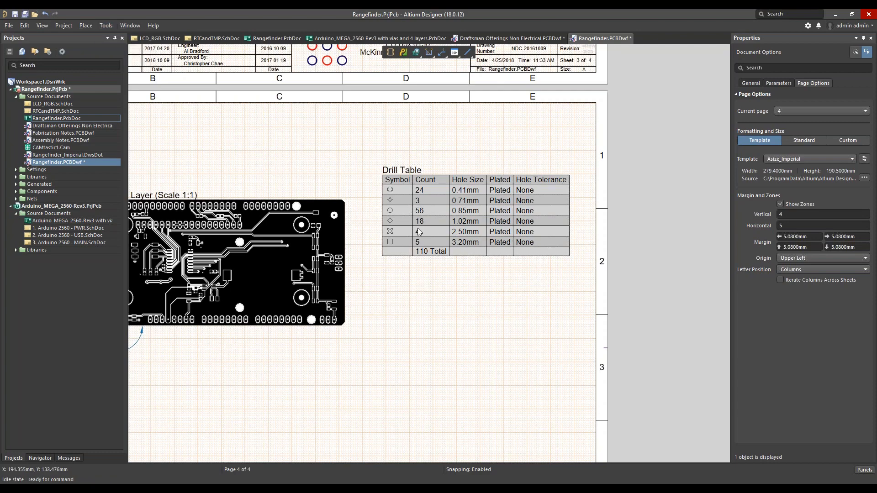
Place a drill drawing view of the board directly below the drill table
left_click(84, 26)
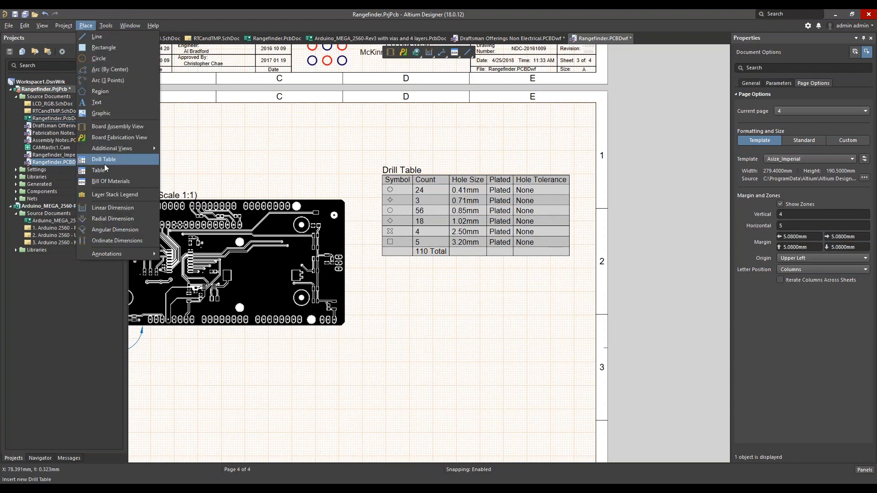
mouse_move(137, 149)
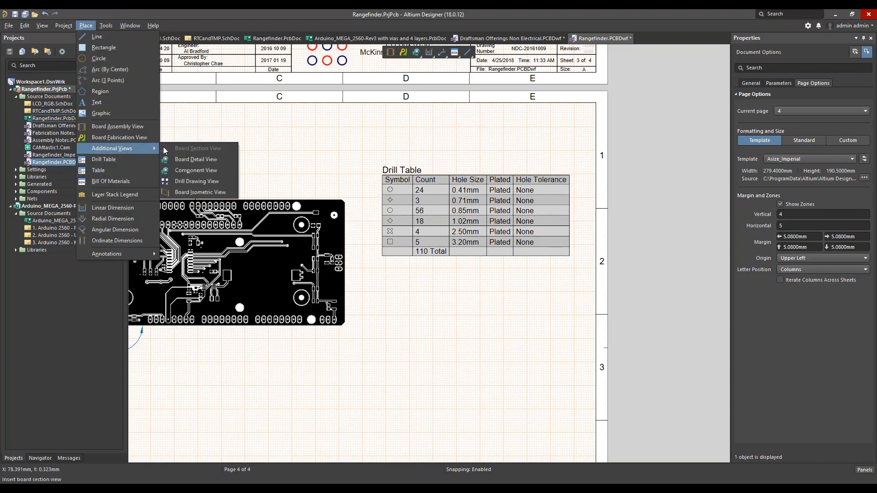
left_click(194, 182)
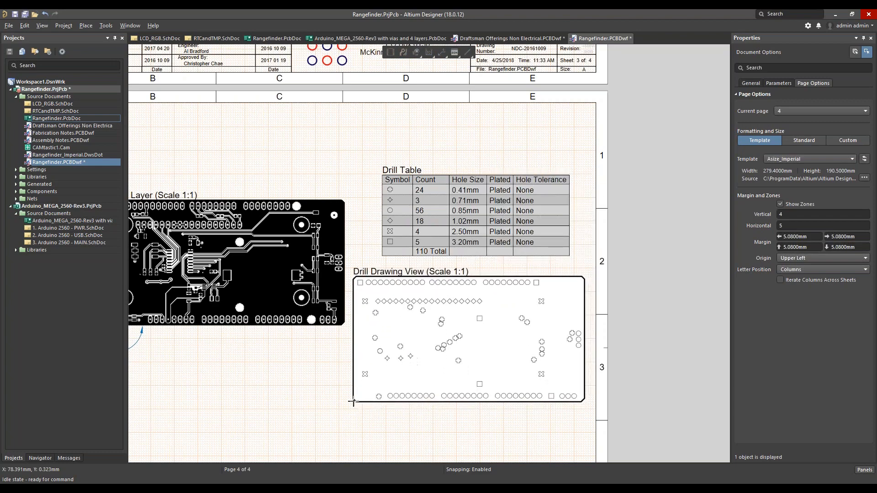
left_click(355, 396)
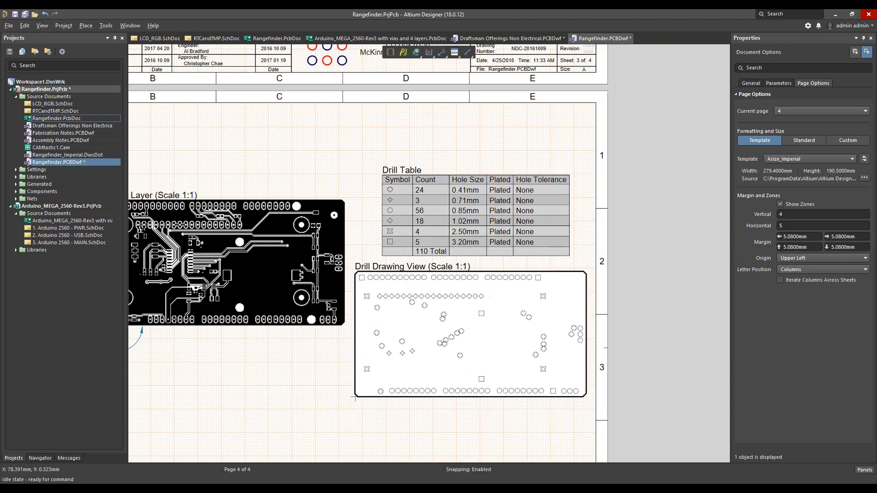
In the drill drawing view's symbol configuration, change the symbol for the 0.85 mm holes to an outlined triangle
left_click(493, 344)
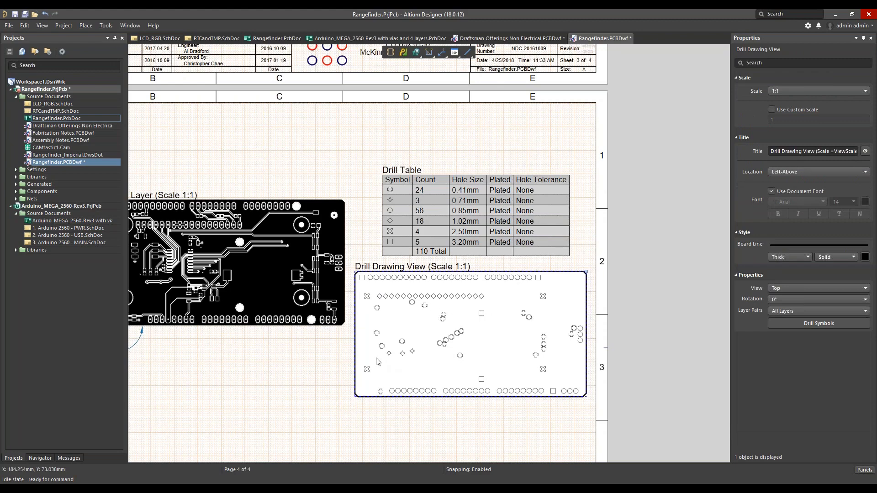
scroll(365, 302, "up", 1, "ctrl")
scroll(365, 302, "up", 1, "ctrl")
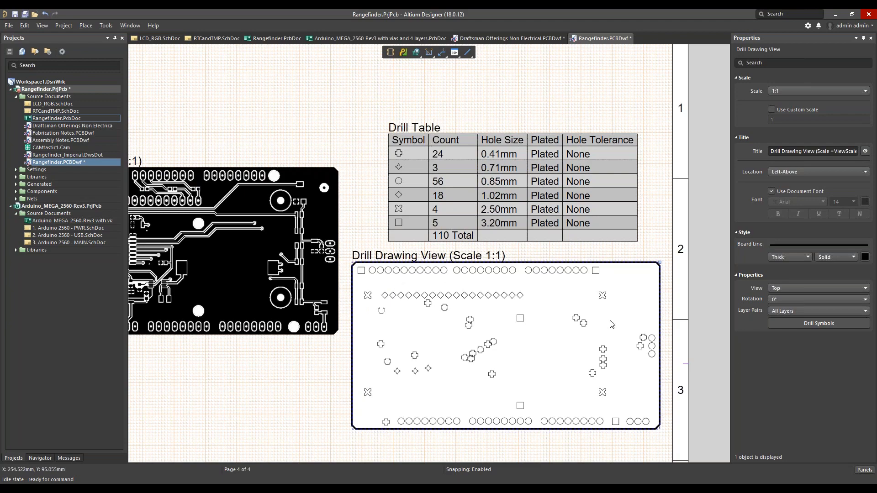
left_click(792, 323)
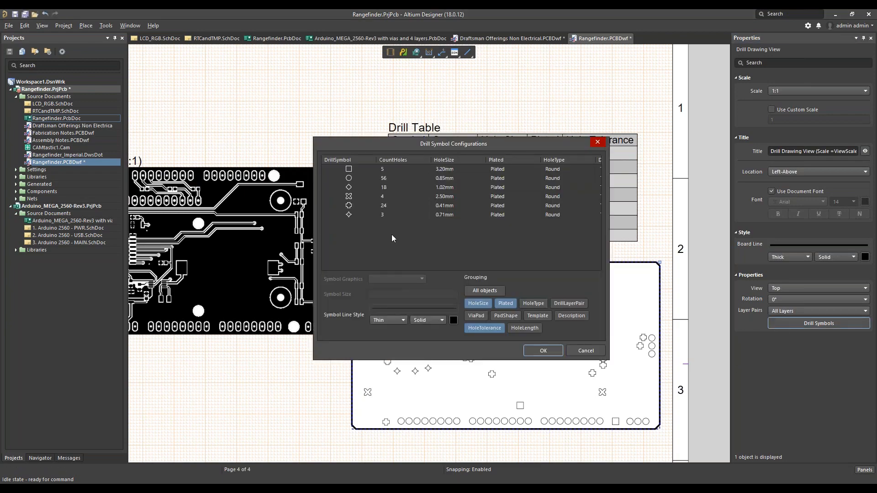
left_click(596, 142)
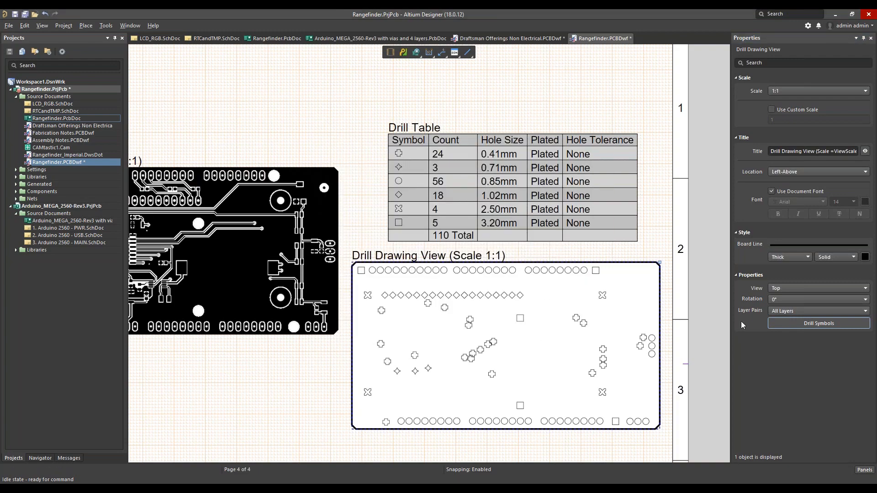
left_click(796, 326)
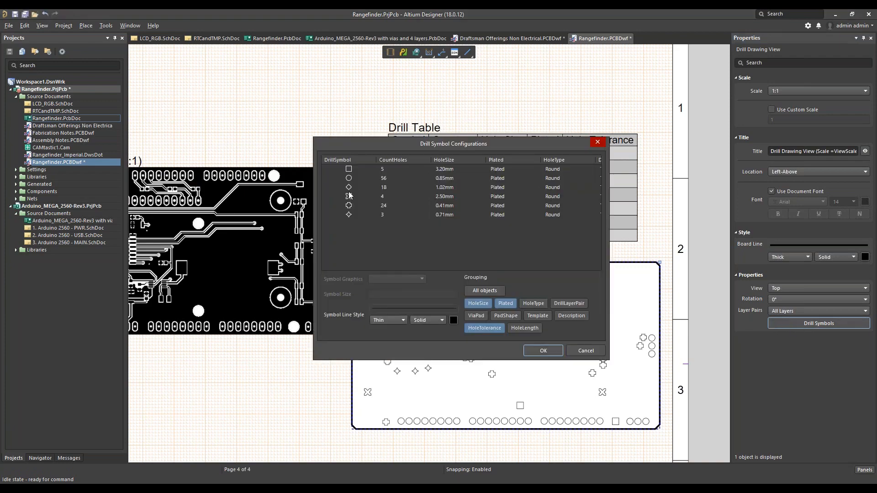
left_click(357, 179)
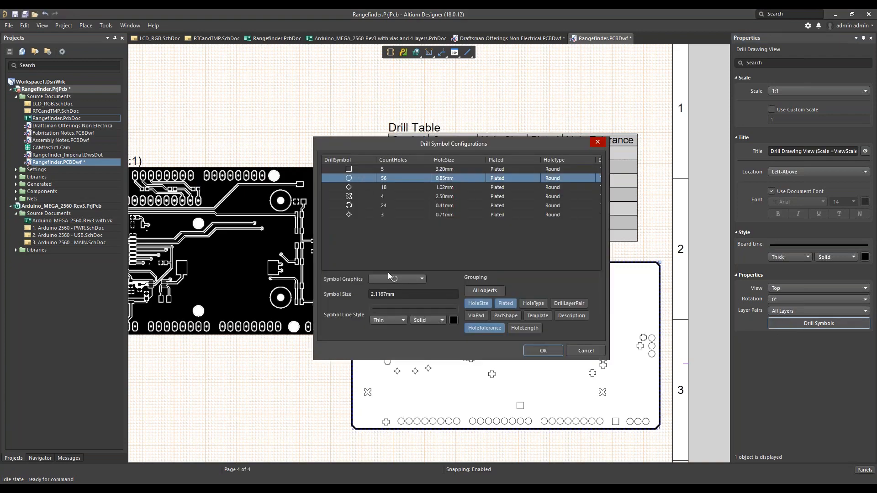
left_click(417, 278)
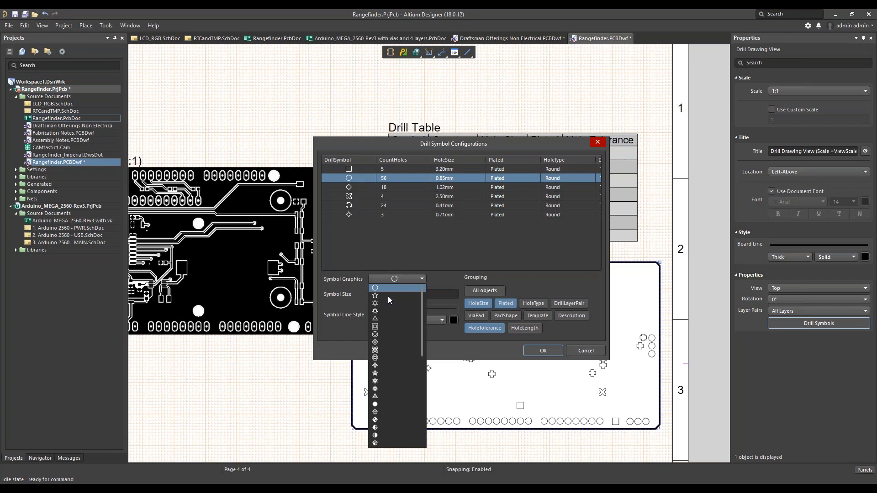
left_click(380, 321)
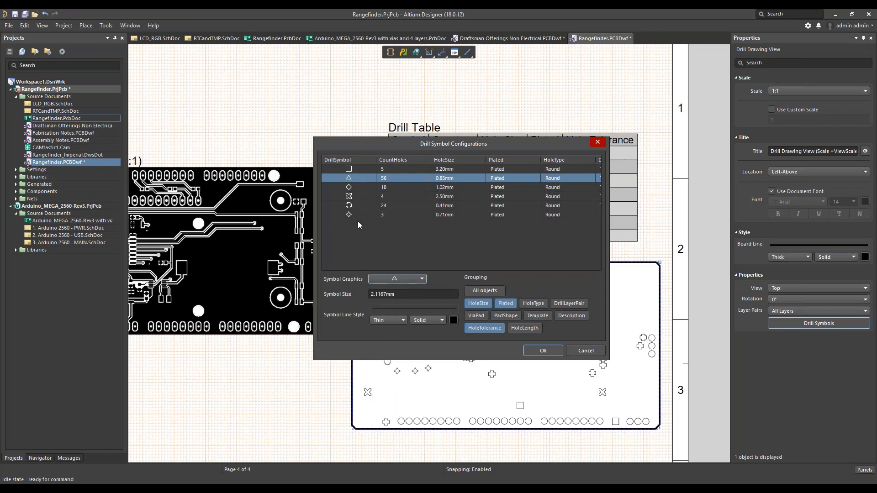
Change the drill symbol for the 2.50 mm holes to a double circle and apply the symbol configuration
left_click(363, 195)
left_click(421, 277)
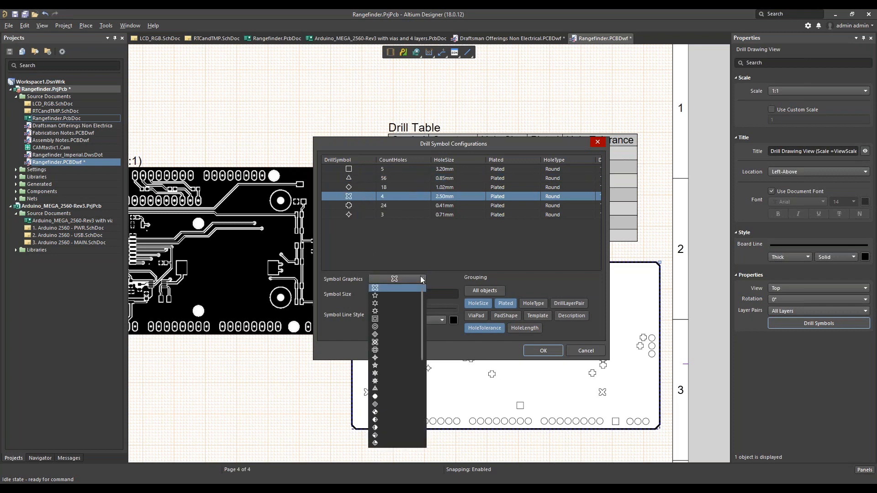
left_click(377, 327)
left_click(543, 350)
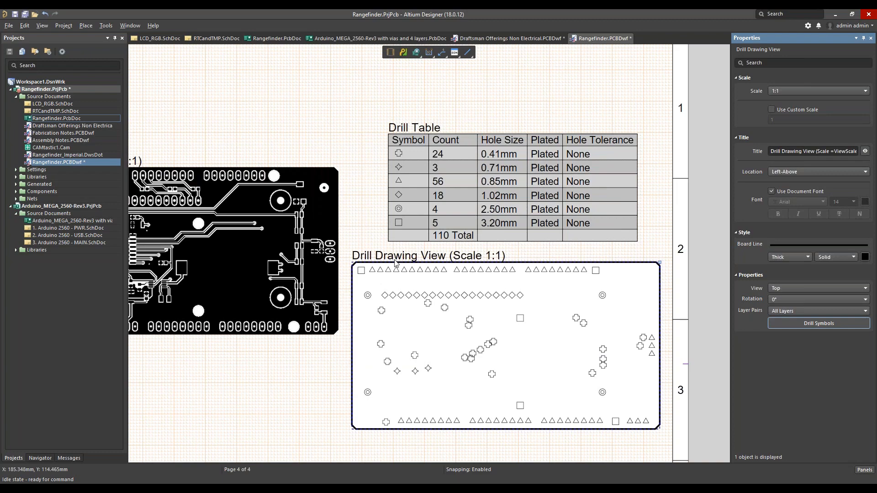
Place a Note annotation in the empty area below the top layer view on page 4
key("Page_Up")
key("Page_Up")
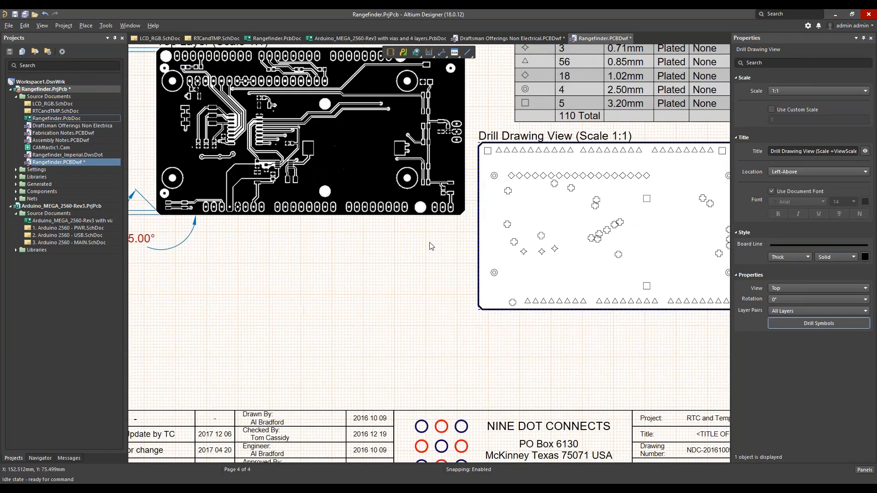
right_click_drag(430, 243, 409, 219)
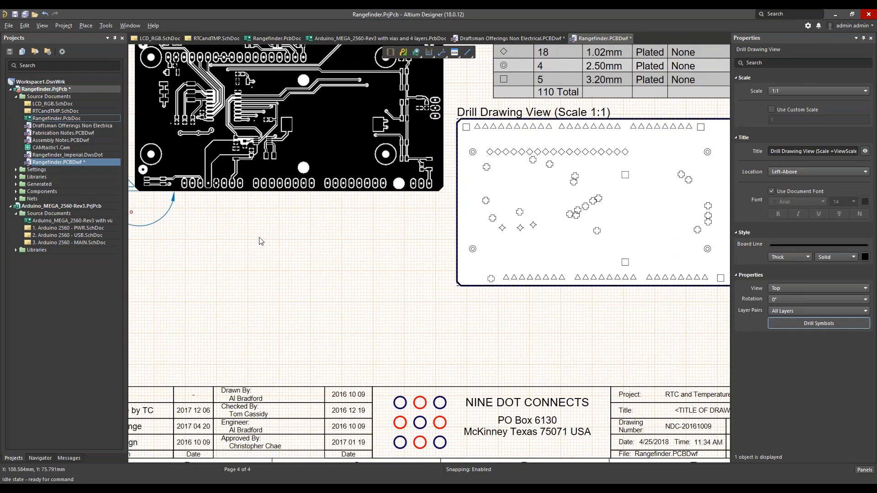
left_click(84, 26)
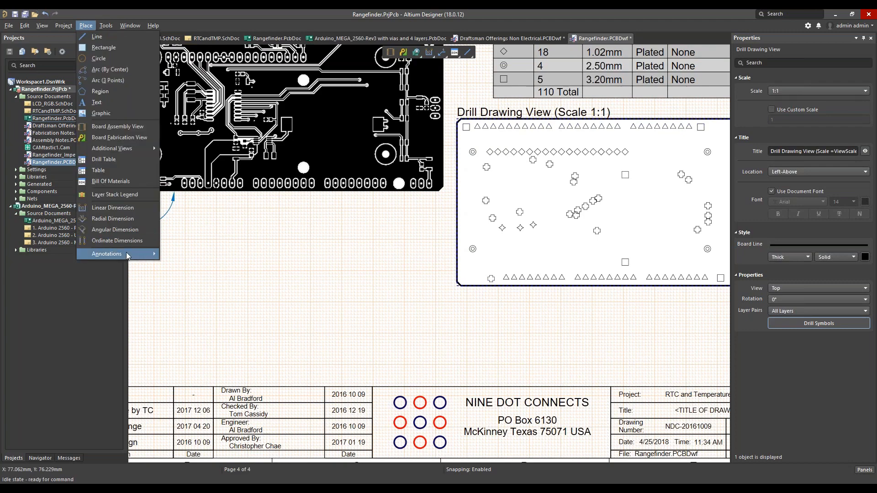
mouse_move(127, 257)
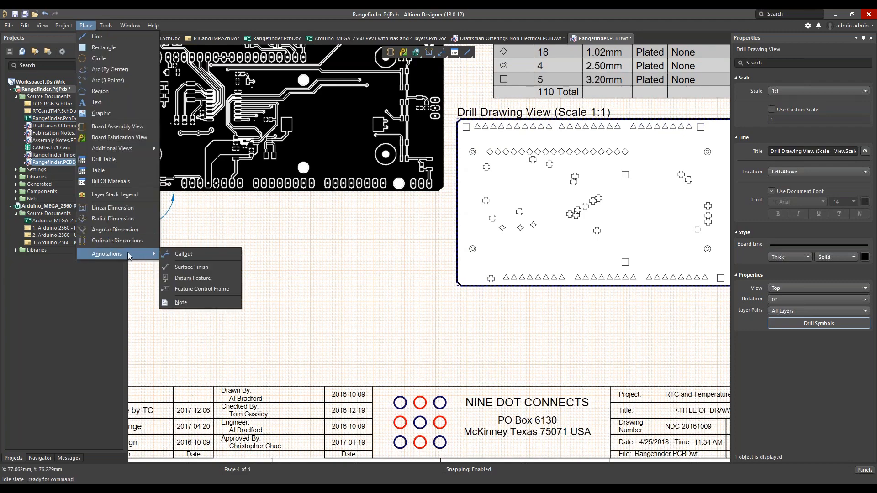
left_click(182, 303)
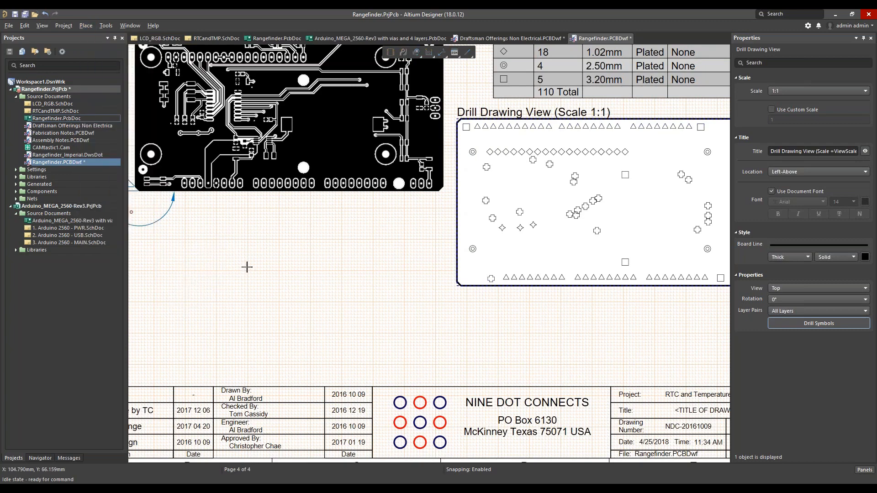
scroll(247, 268, "down", 2, "ctrl")
left_click(201, 331)
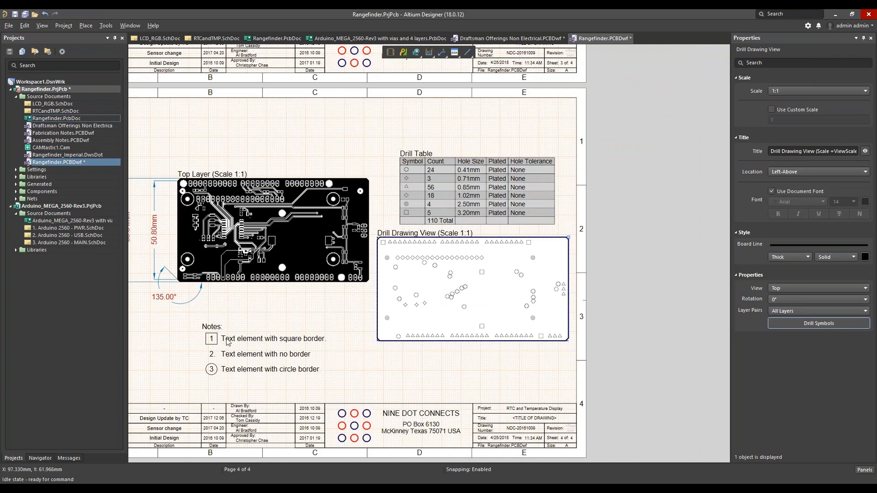
key("Escape")
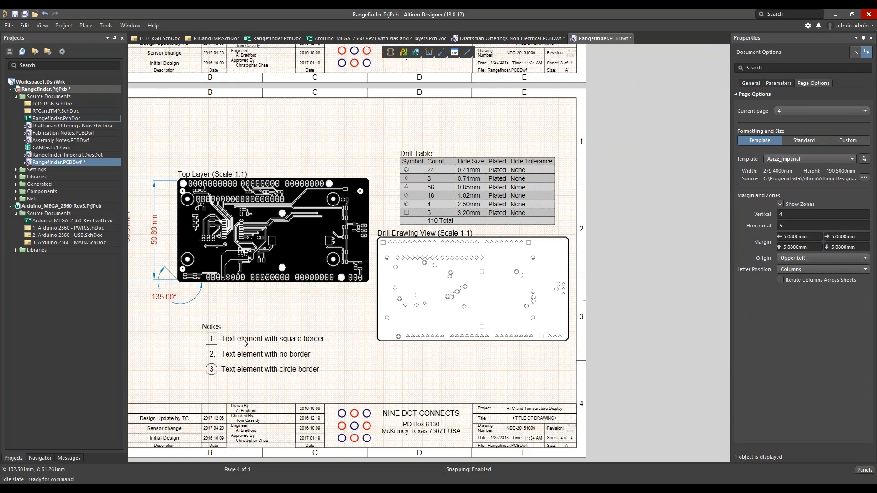
Move the notes block down and to the left so it sits just above the title block
scroll(244, 343, "up", 1, "ctrl")
scroll(243, 343, "up", 1, "ctrl")
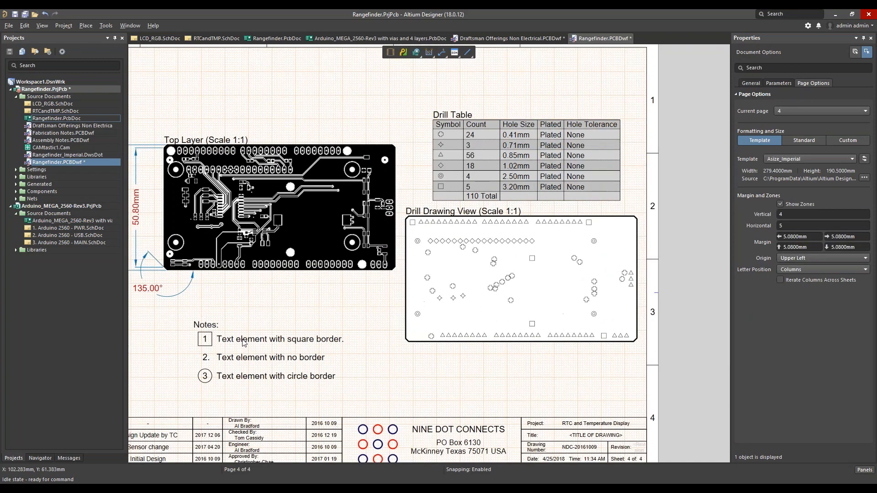
scroll(243, 343, "down", 1)
scroll(294, 274, "right", 1)
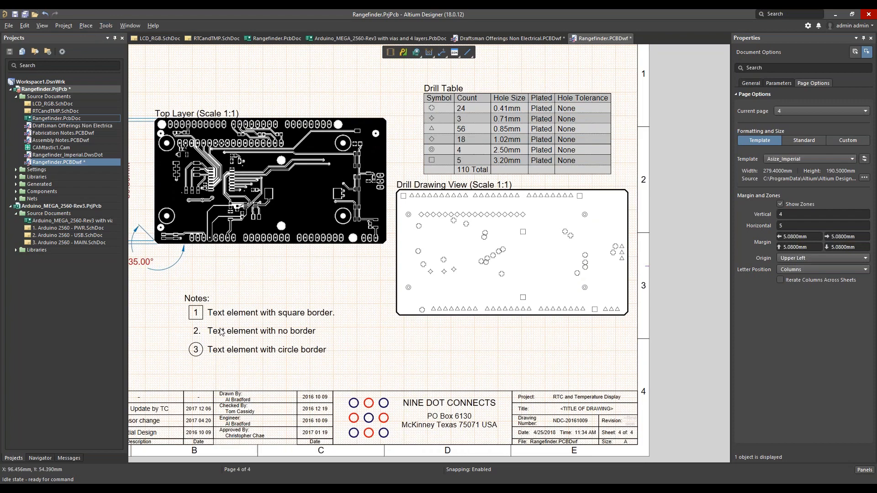
left_click(221, 314)
left_click_drag(223, 302, 192, 326)
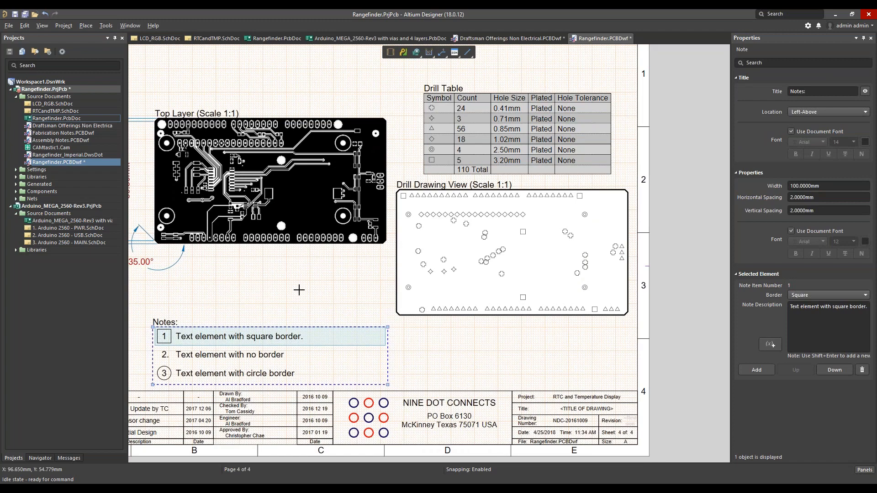
left_click(389, 286)
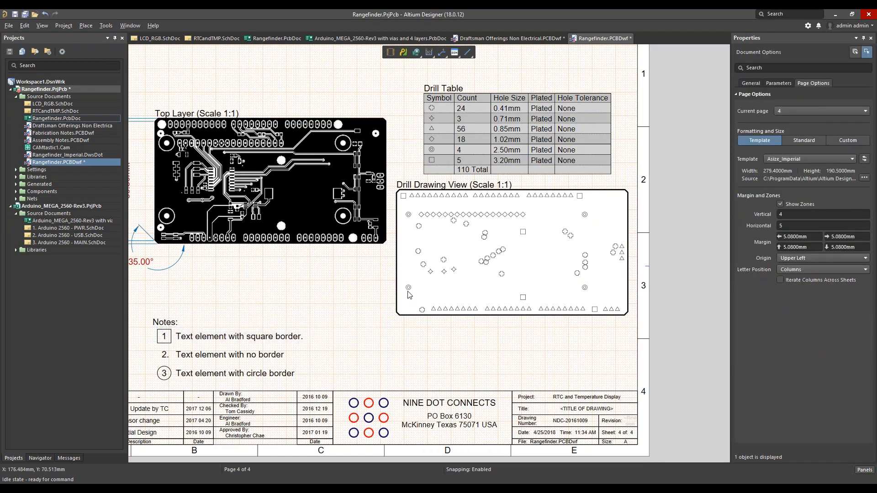
Place a callout pointing to the lower-left 2.50 mm hole of the drill drawing view, with its tag left of the board
left_click(89, 26)
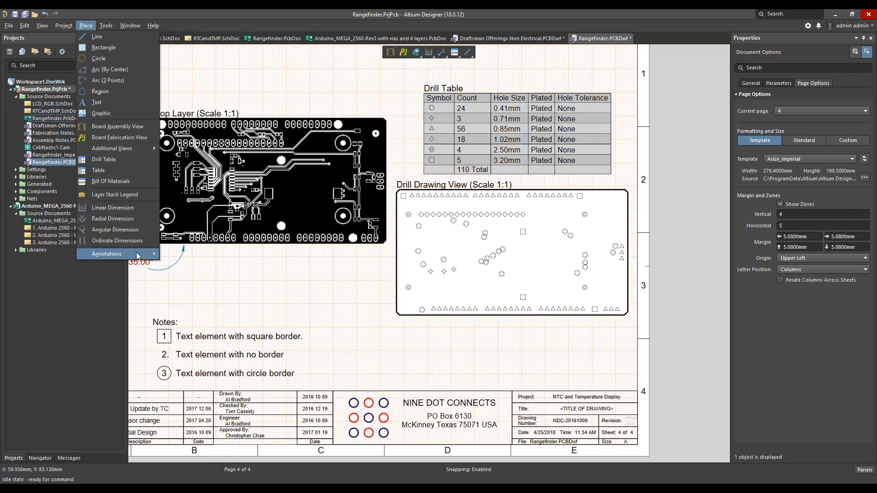
mouse_move(144, 255)
left_click(190, 253)
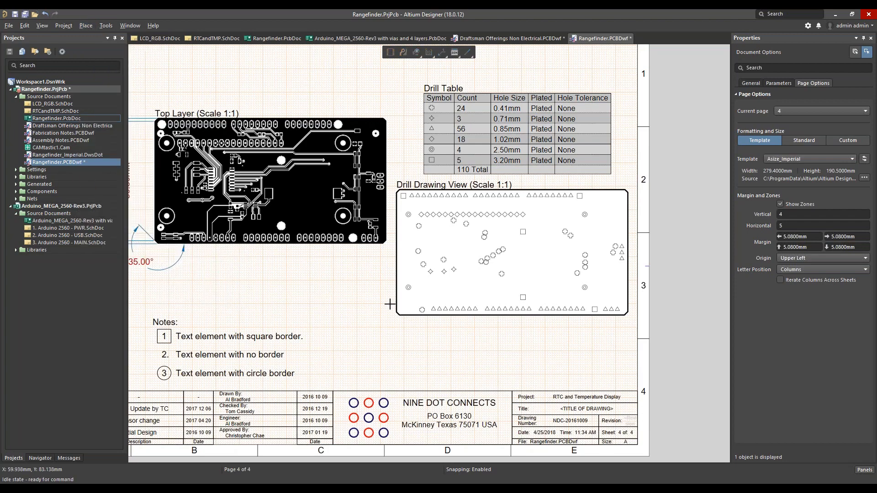
scroll(390, 303, "up", 3, "ctrl")
left_click(422, 274)
left_click(248, 304)
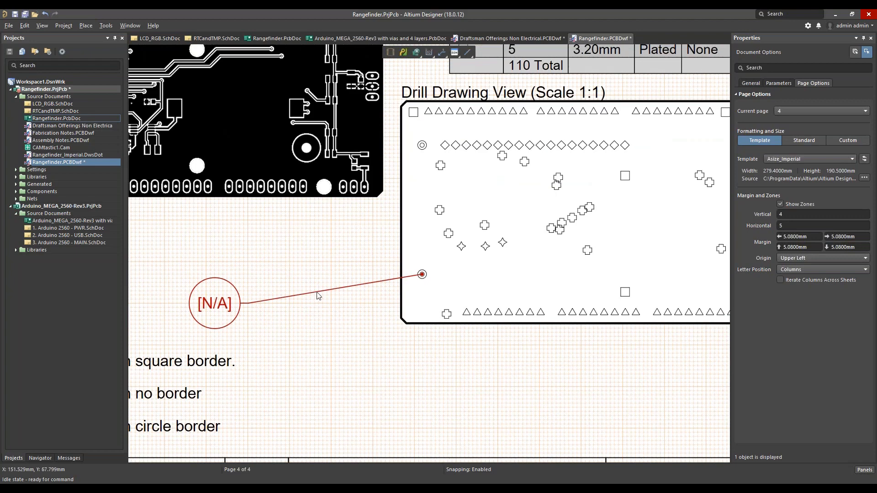
Set the callout's source text to Note Item and link it to note item 1, keeping its border option at None
left_click(318, 292)
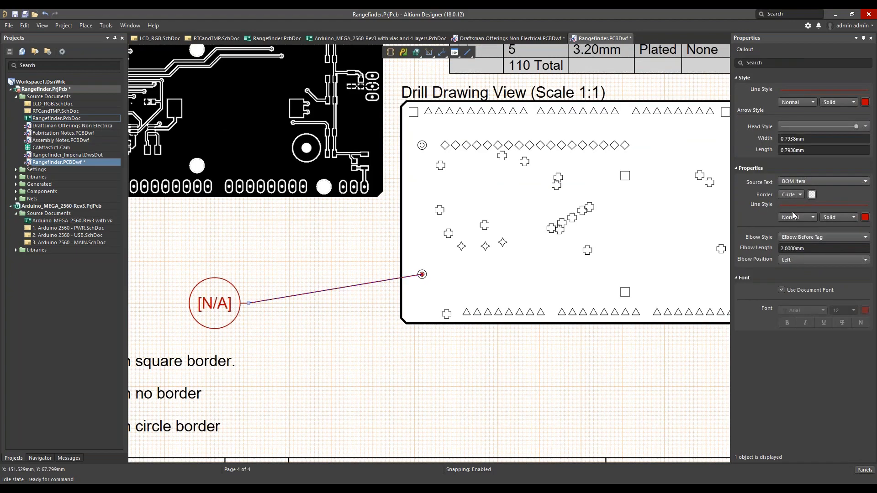
left_click(795, 182)
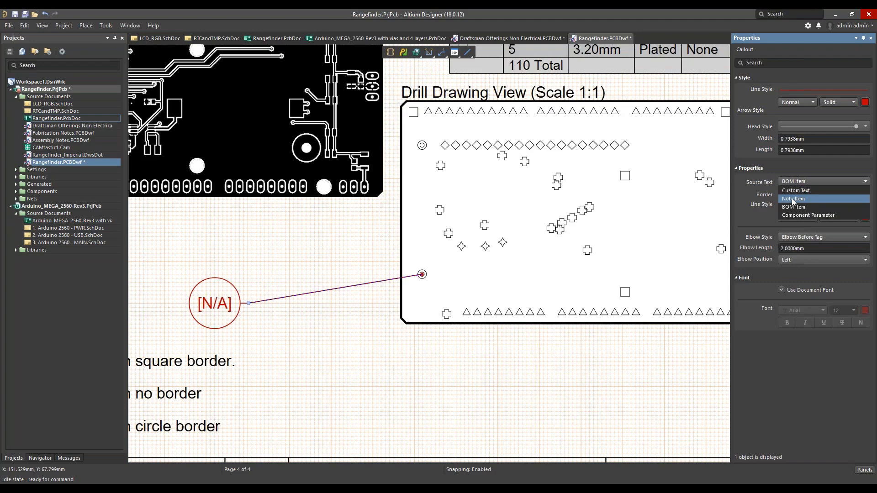
left_click(793, 199)
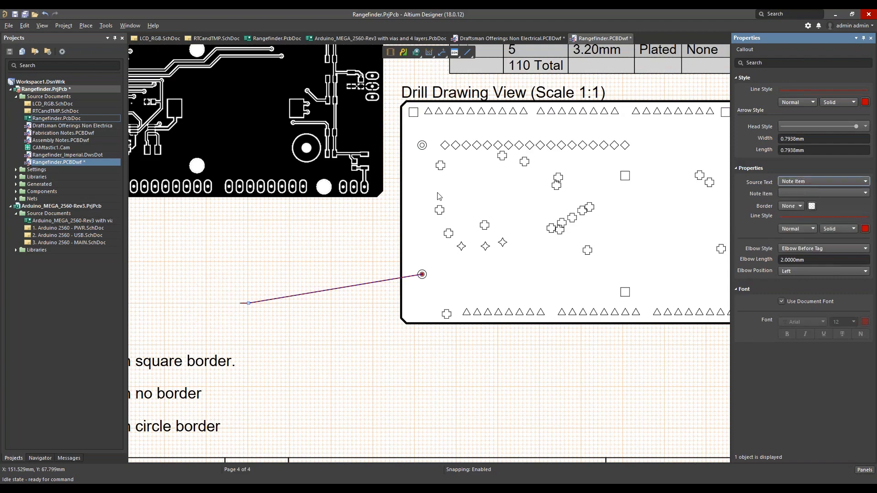
left_click(803, 192)
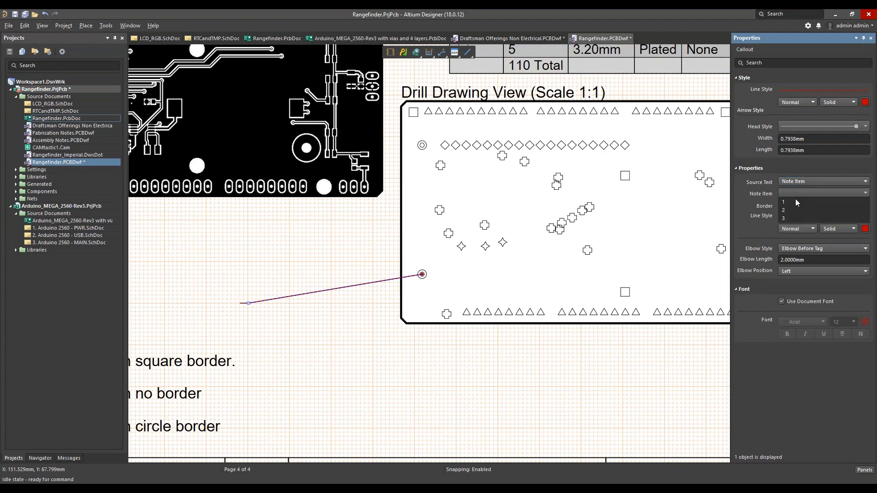
left_click(790, 201)
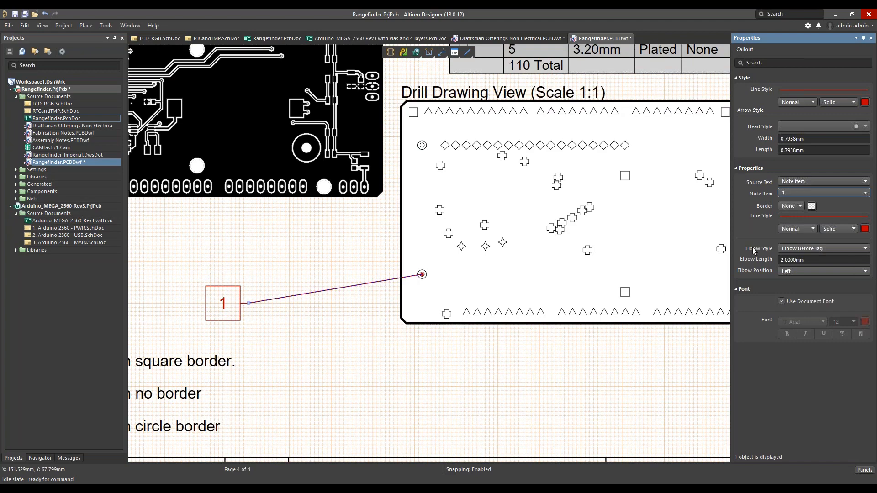
left_click(792, 207)
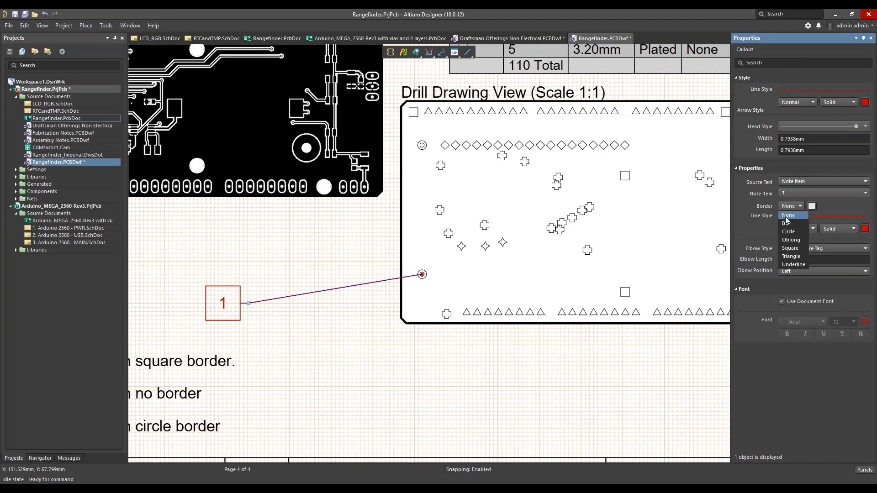
left_click(178, 342)
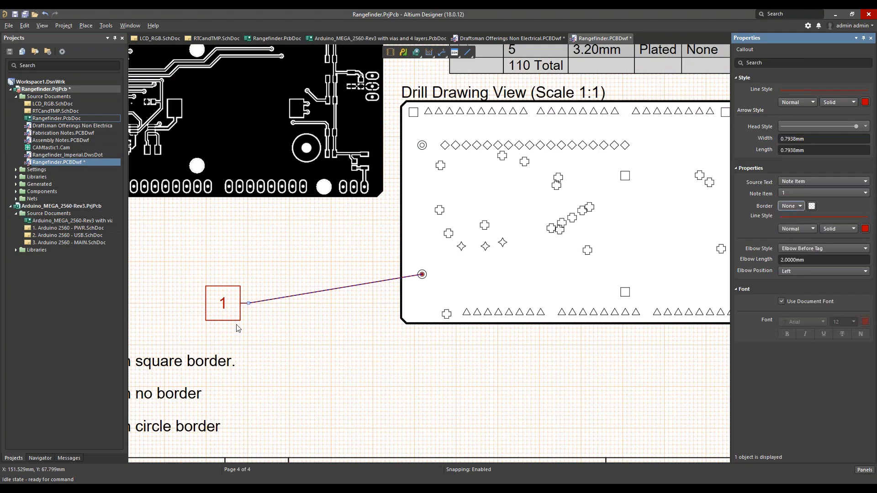
Replace the description of note item 1 with "Mounting Hole"
mouse_move(237, 327)
right_mouse_down()
mouse_move(434, 283)
mouse_move(438, 241)
right_mouse_up()
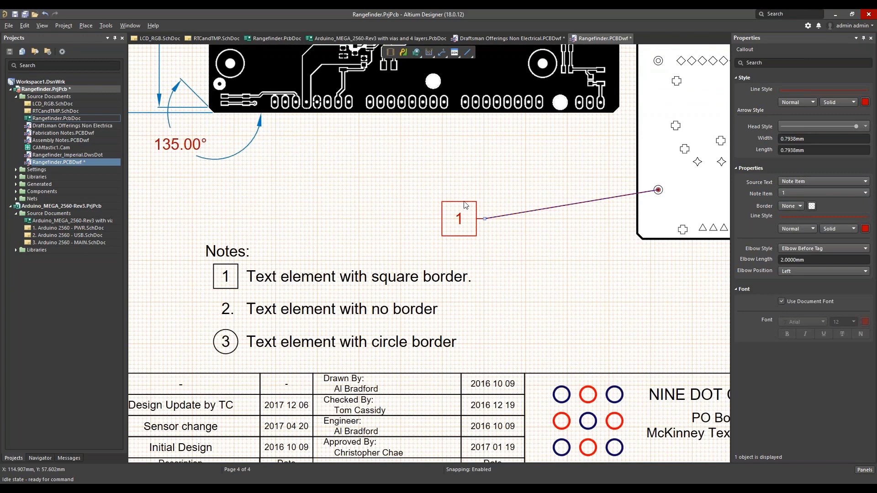
left_click(347, 278)
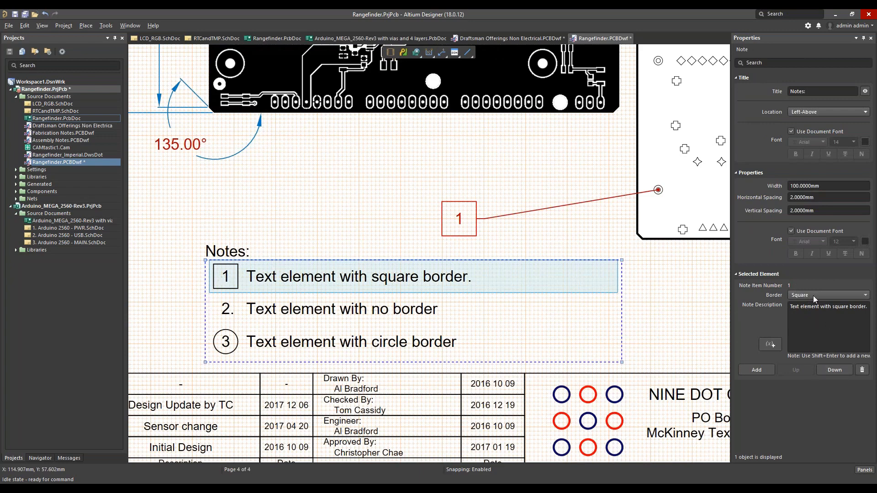
left_click_drag(865, 307, 784, 311)
key("BackSpace")
key("BackSpace")
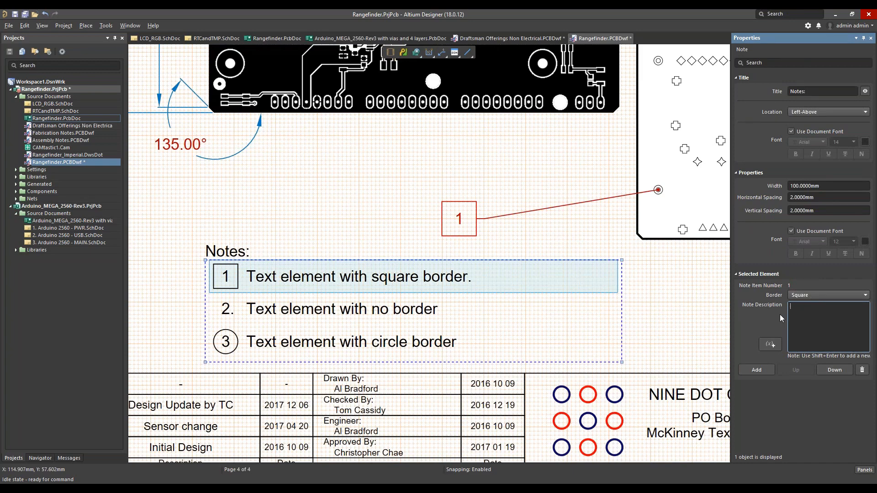
type("Mpunting")
key("Delete")
type("o")
left_click(819, 309)
type("Hole")
left_click(681, 316)
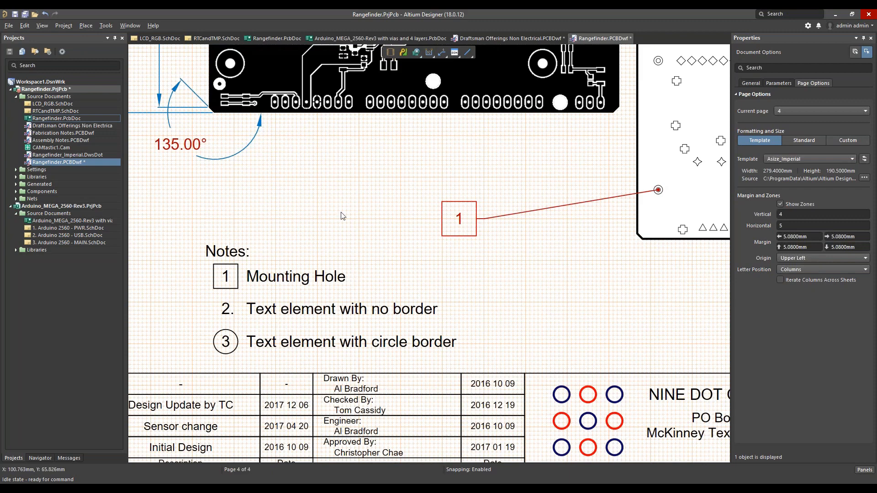
left_click(87, 26)
mouse_move(142, 257)
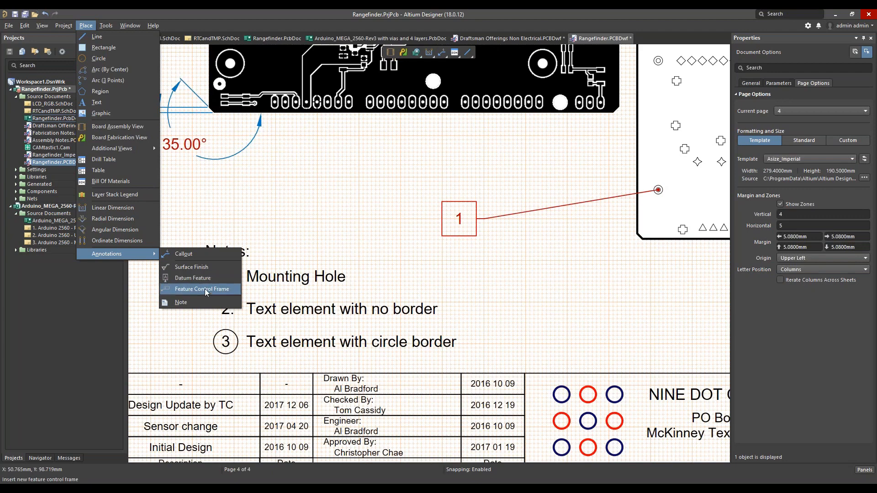
left_click(319, 222)
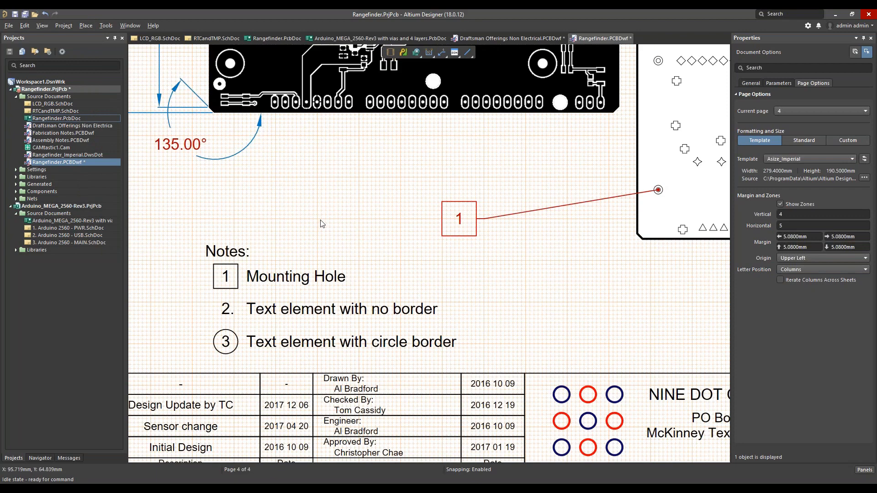
scroll(322, 224, "down", 3, "ctrl")
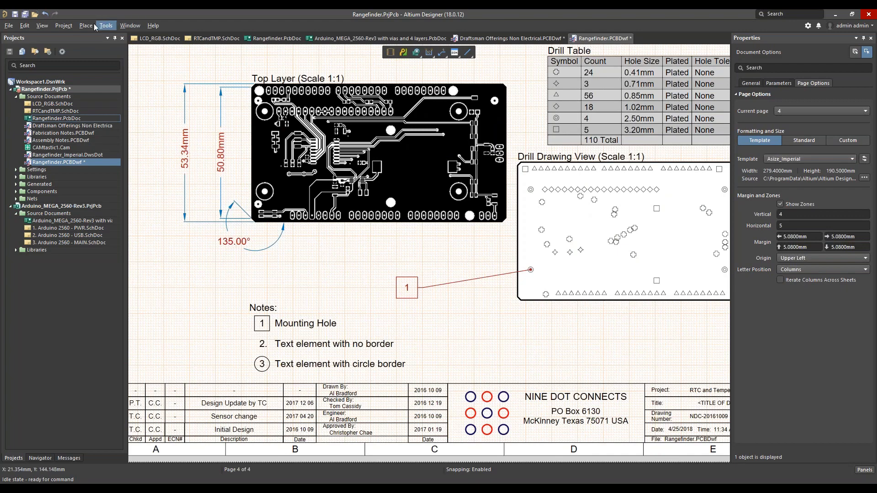
Create a new Draftsman document for Rangefinder.PcbDoc in the Rangefinder project from the [Default] template
left_click(7, 28)
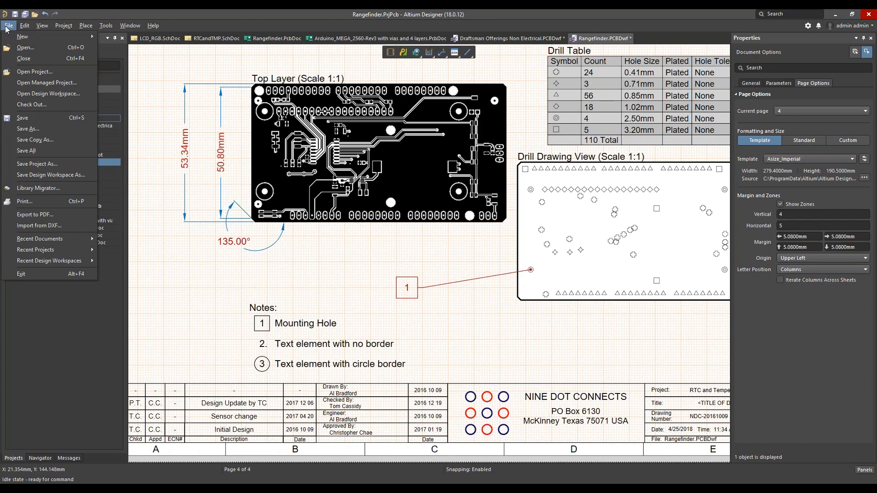
mouse_move(21, 38)
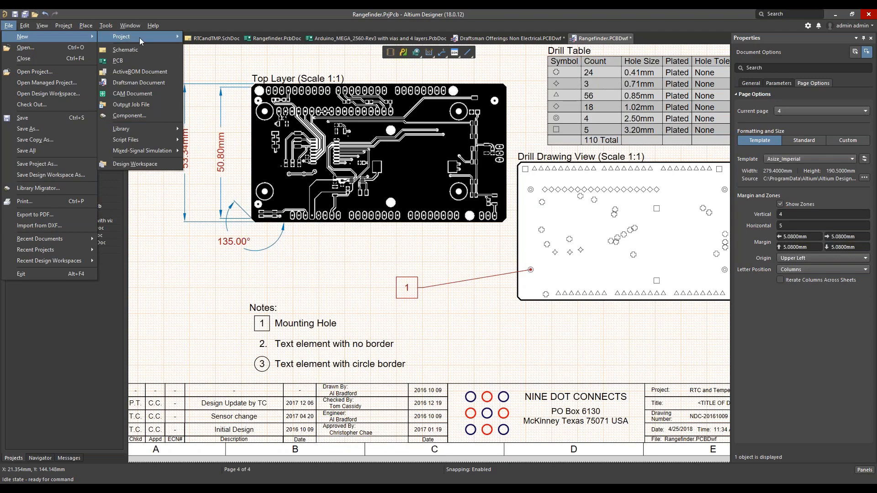
left_click(132, 82)
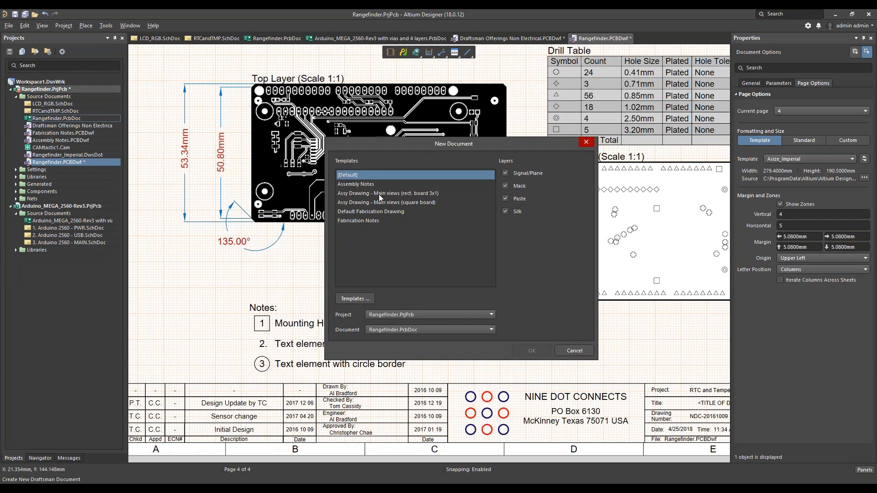
left_click(354, 174)
left_click(532, 350)
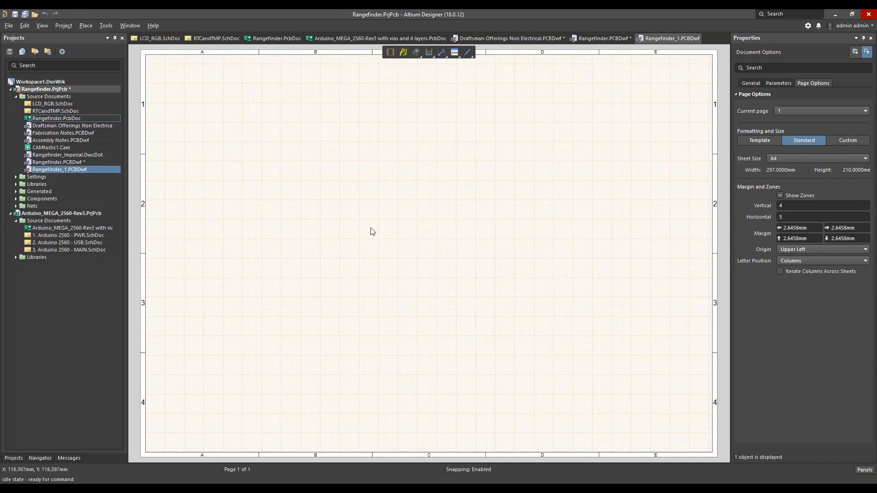
Place a board assembly view of the top side in the upper middle of the sheet
left_click(87, 26)
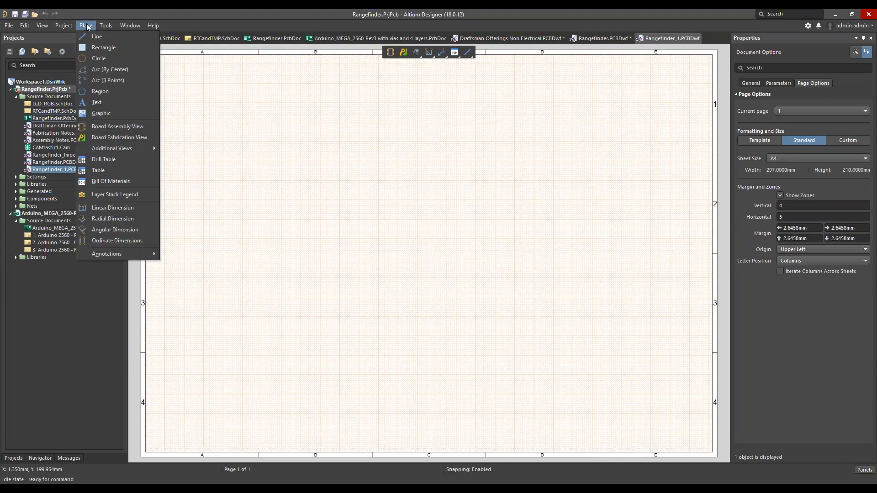
left_click(103, 126)
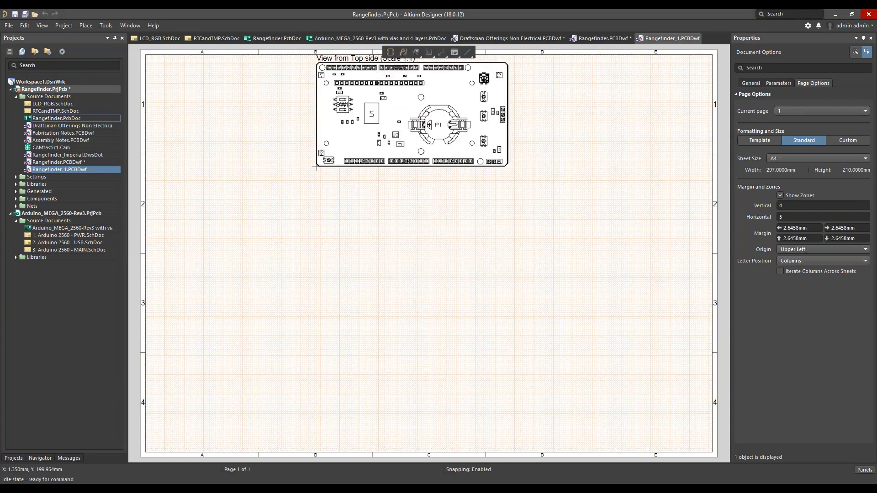
left_click(320, 216)
scroll(427, 194, "up", 1, "ctrl")
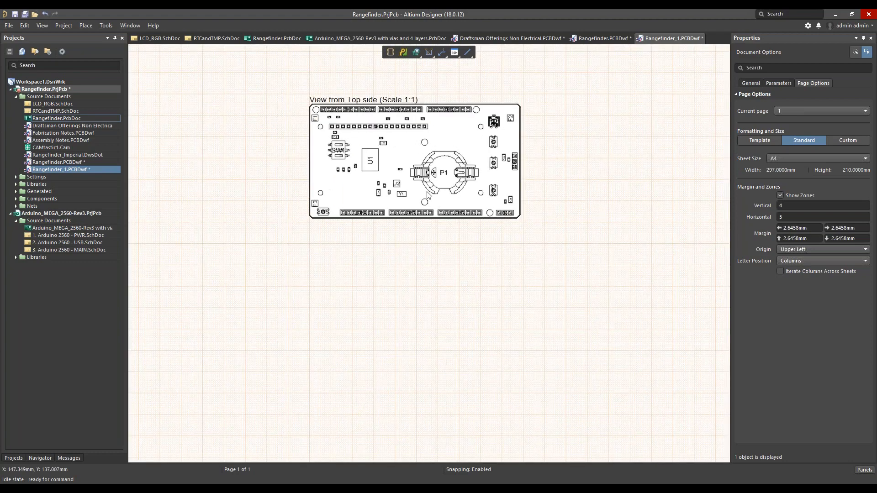
scroll(419, 229, "up", 1, "ctrl")
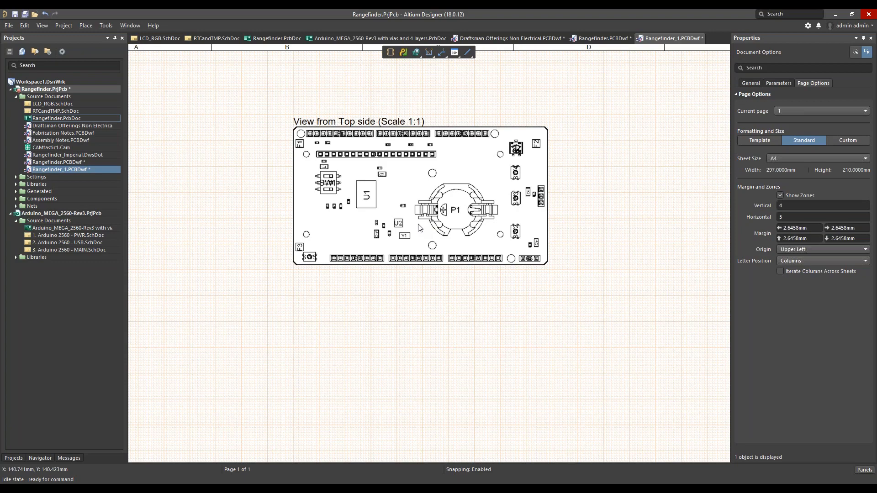
scroll(364, 238, "up", 1, "ctrl")
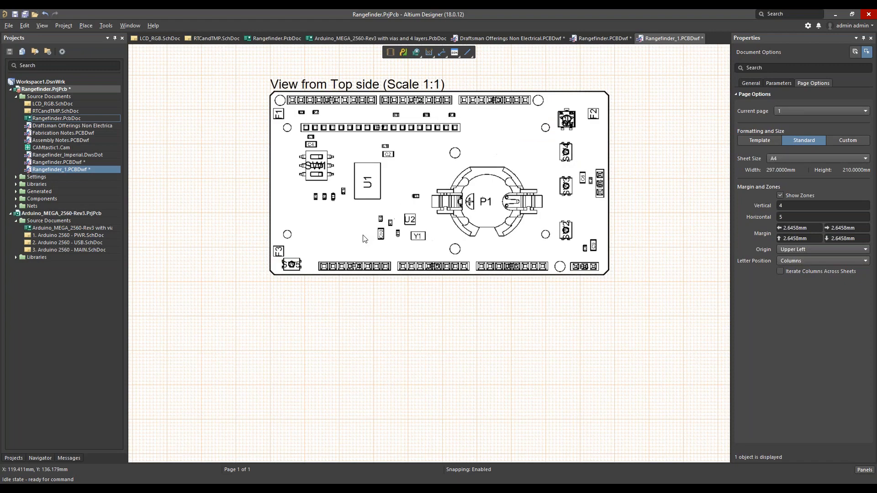
scroll(363, 239, "up", 1, "ctrl")
Paste three copies of the assembly view: one directly below the original, one to its left and one to its right
right_click_drag(440, 284, 455, 326)
scroll(456, 326, "down", 2, "ctrl")
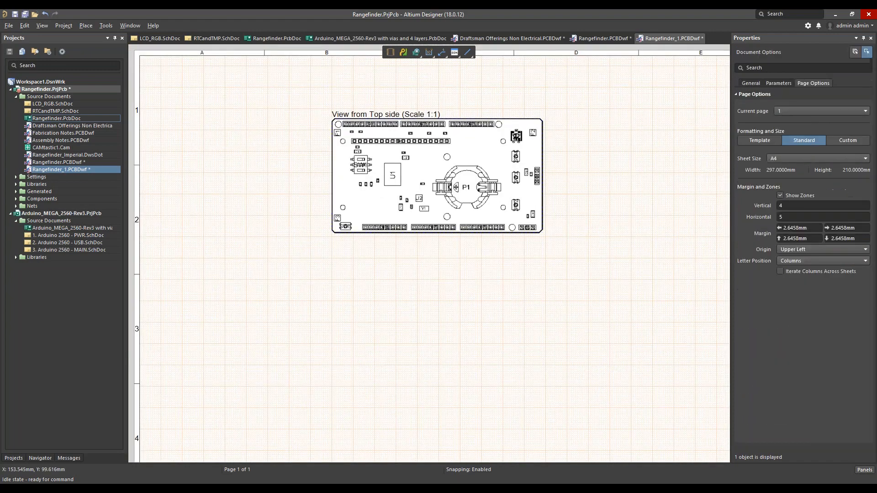
key("ctrl+v")
left_click_drag(501, 259, 474, 295)
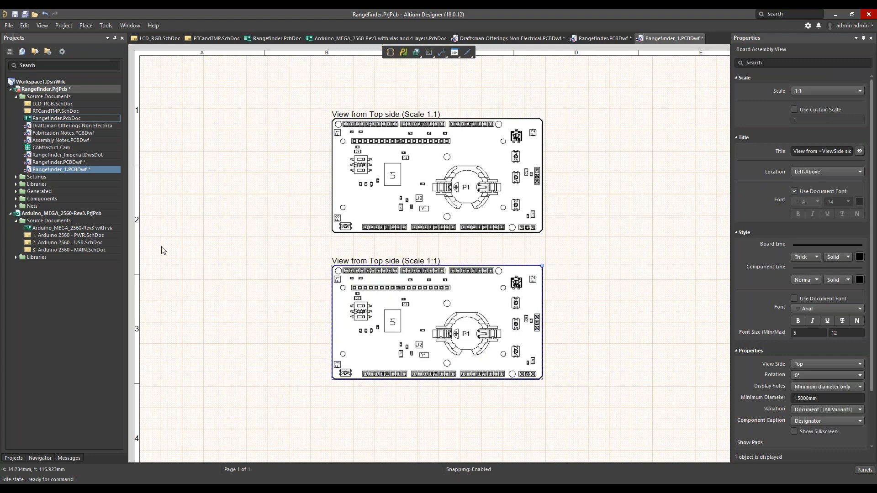
left_click(248, 233)
key("ctrl+v")
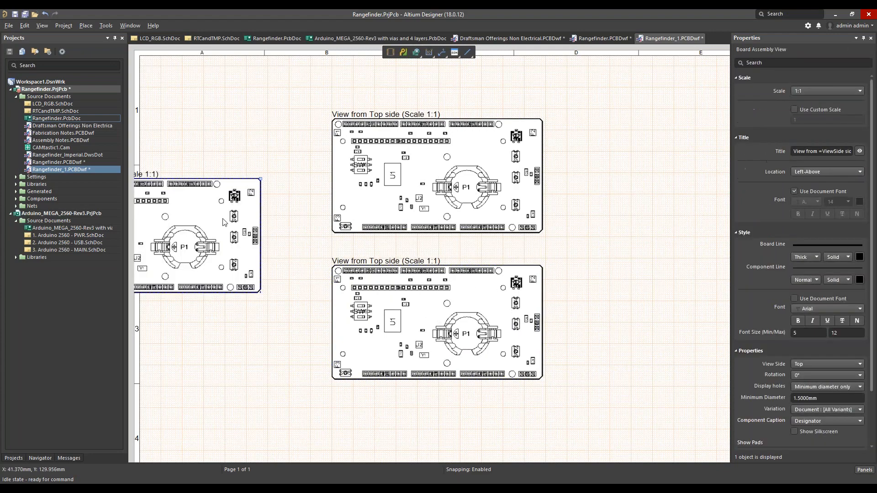
left_click_drag(204, 209, 323, 213)
key("ctrl+v")
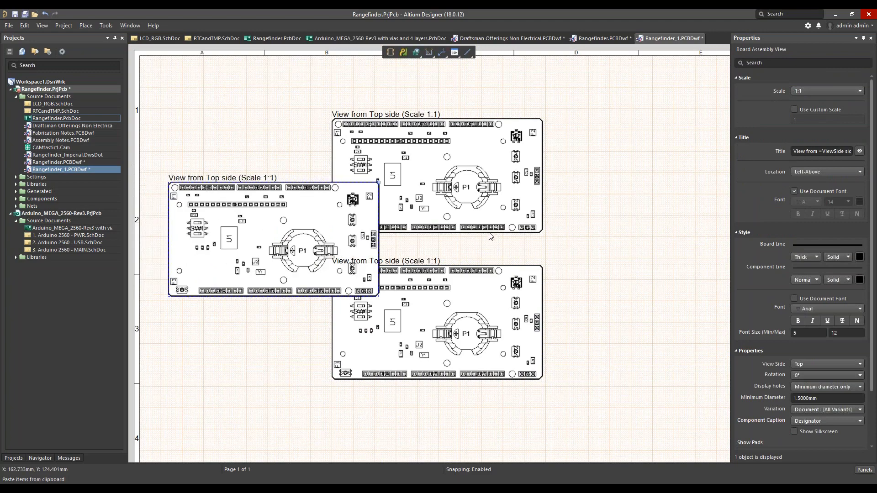
left_click(622, 242)
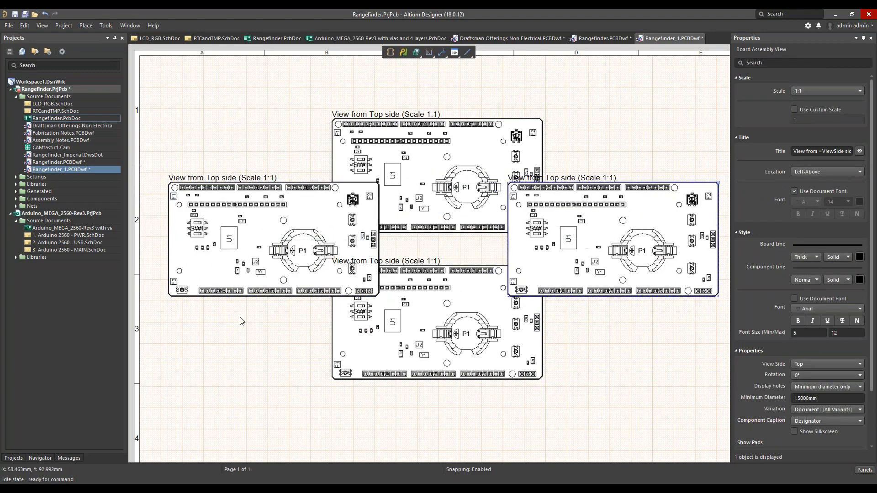
Paste two more copies of the assembly view, at the lower left and lower right of the sheet
key("ctrl+v")
left_click(273, 393)
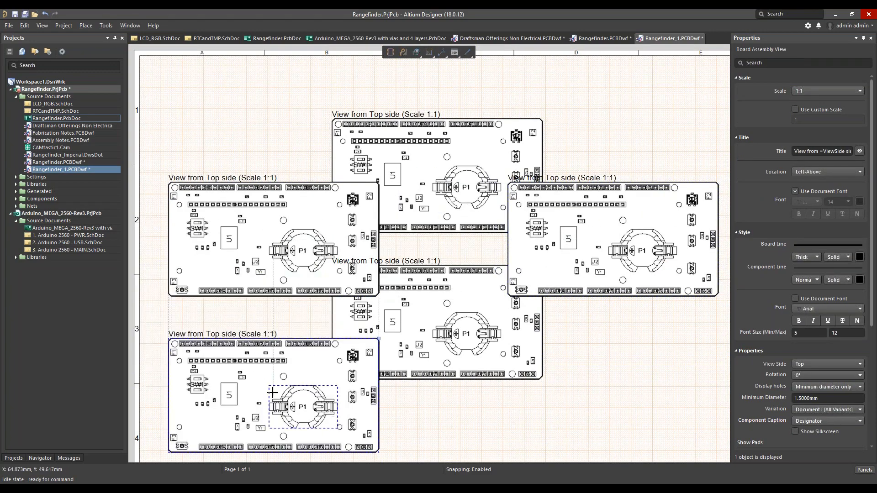
key("ctrl+v")
left_click(568, 354)
left_click_drag(568, 354, 659, 365)
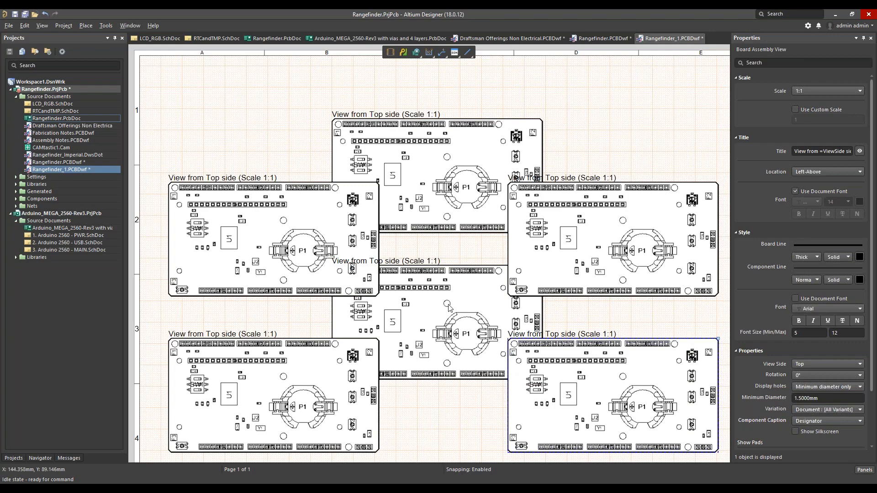
Set the view side of the copy directly below the original assembly view to Bottom
left_click(477, 292)
left_click(803, 364)
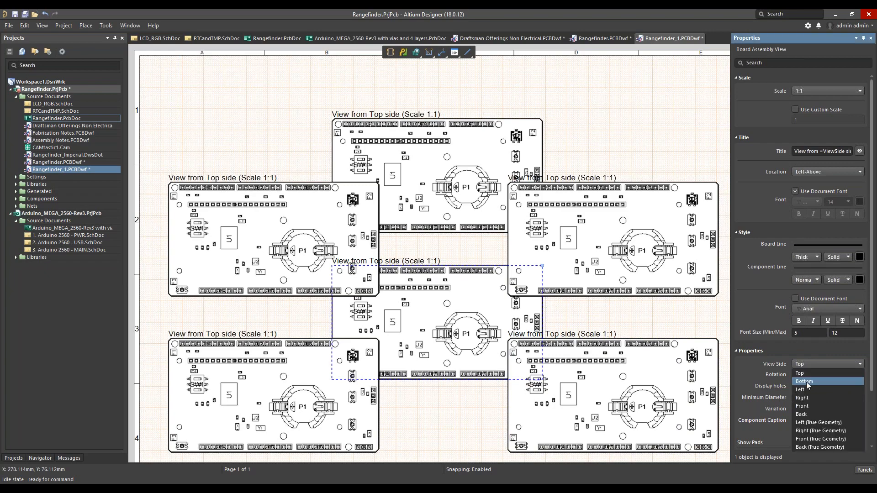
left_click(808, 379)
Set the view side of the upper-left copy to Left and that of the upper-right copy to Right
left_click(241, 252)
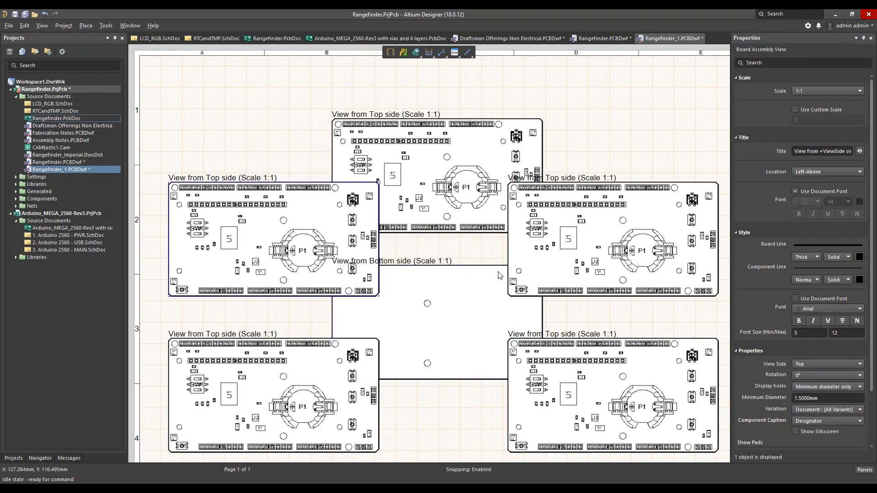
left_click(806, 365)
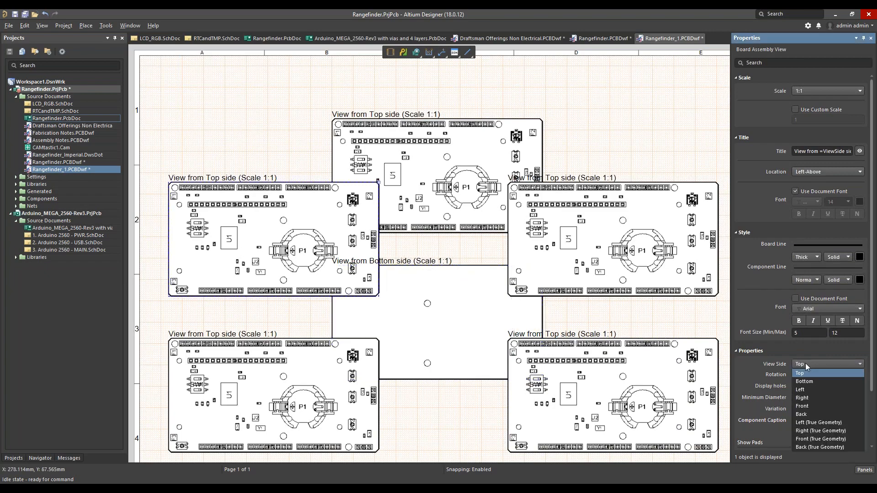
left_click(804, 390)
left_click(615, 234)
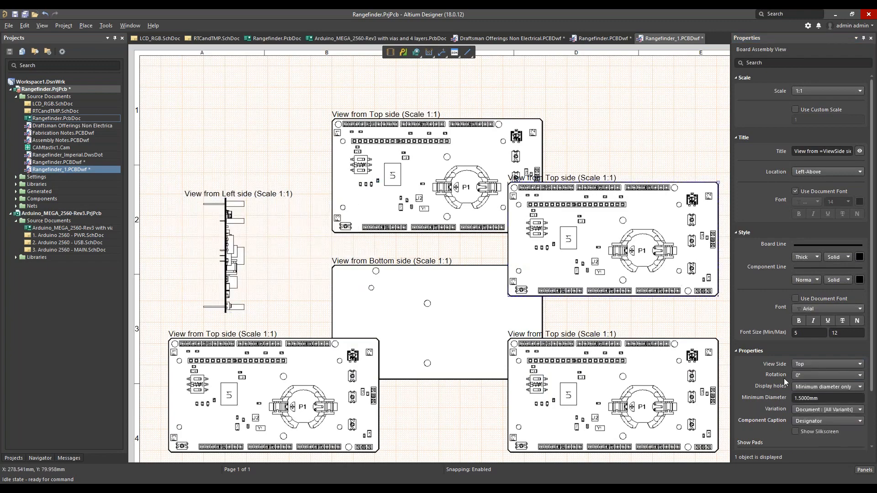
left_click(799, 368)
left_click(806, 403)
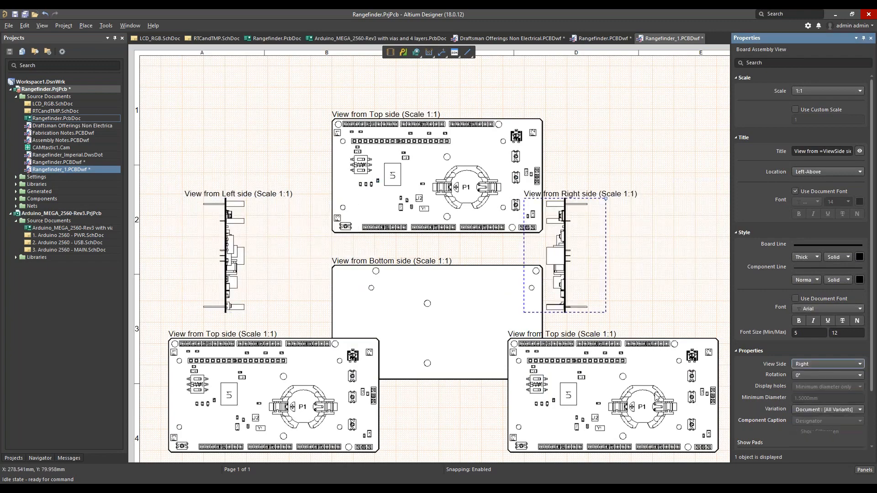
Set the view side of the lower-left copy to Front and that of the lower-right copy to Back
left_click(313, 370)
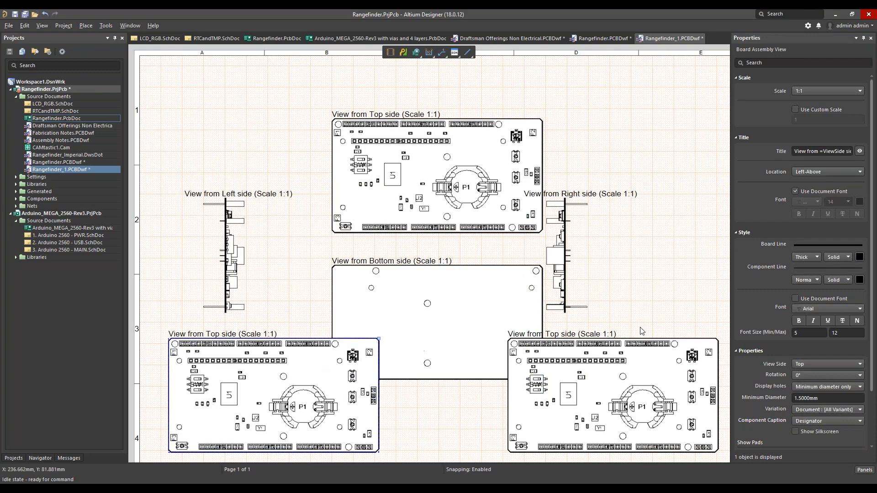
left_click(819, 364)
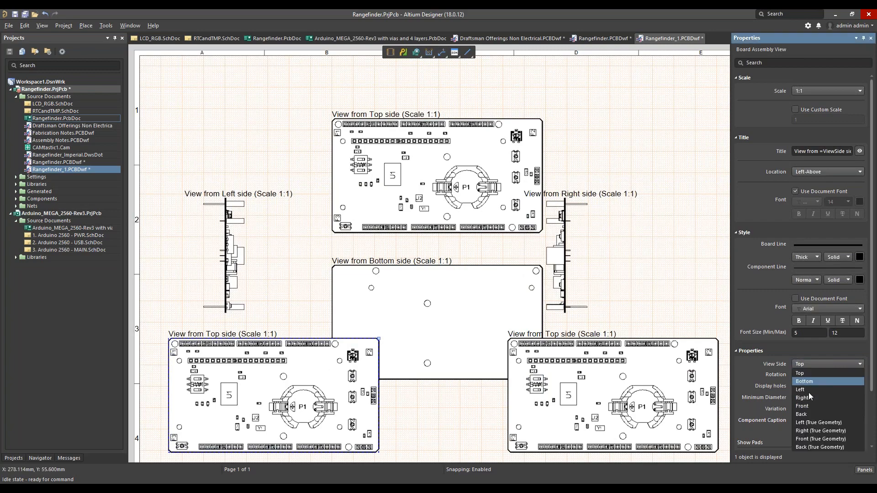
left_click(805, 407)
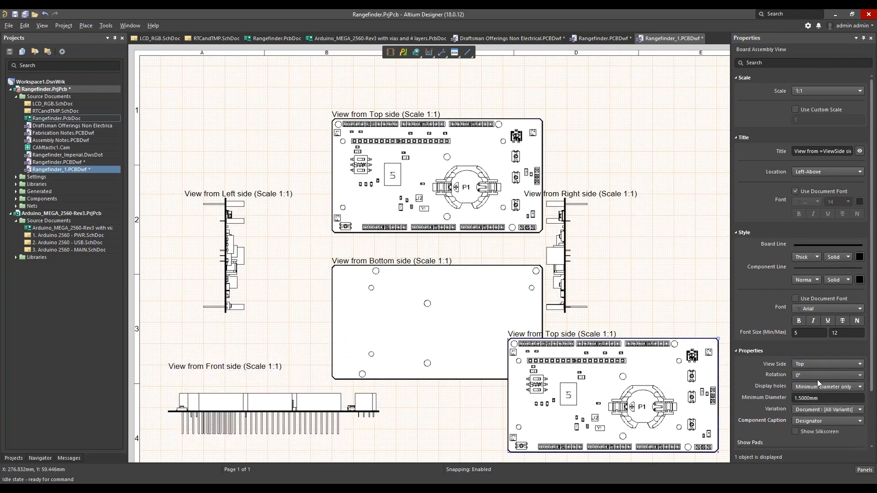
left_click(819, 364)
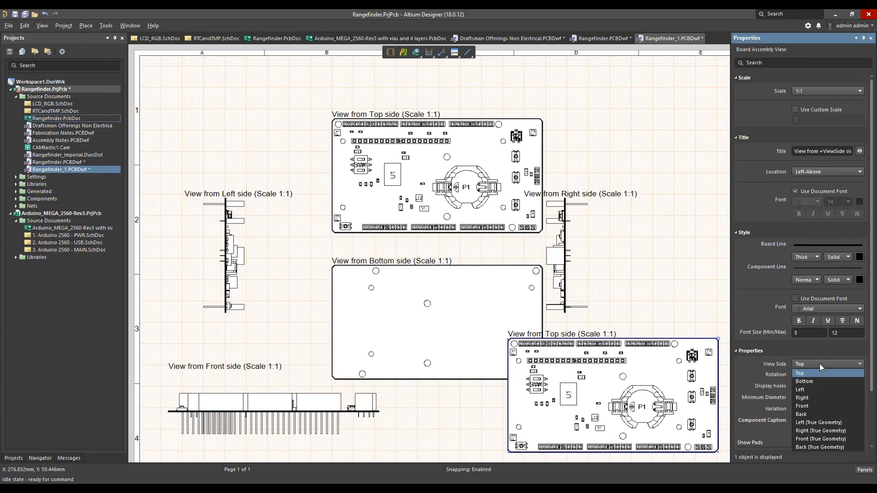
left_click(808, 415)
left_click(655, 310)
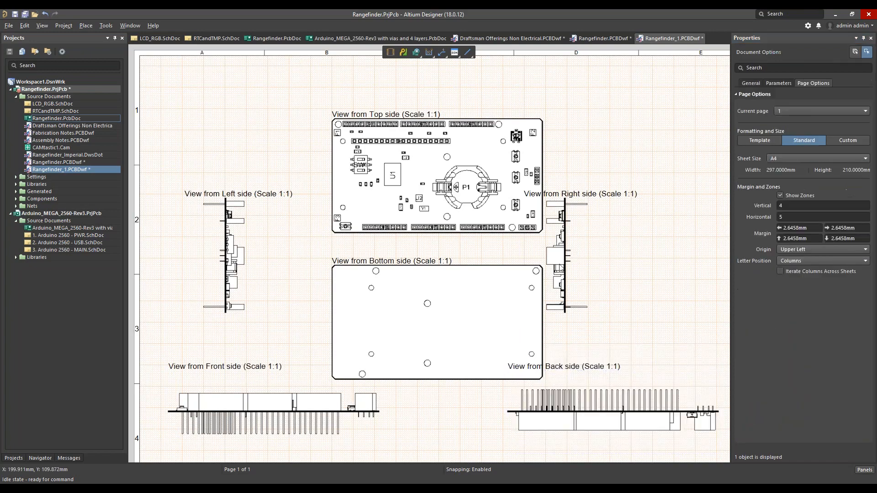
Move the right side view clear of the top view and paste a copy of it further to the right
left_click_drag(555, 257, 573, 234)
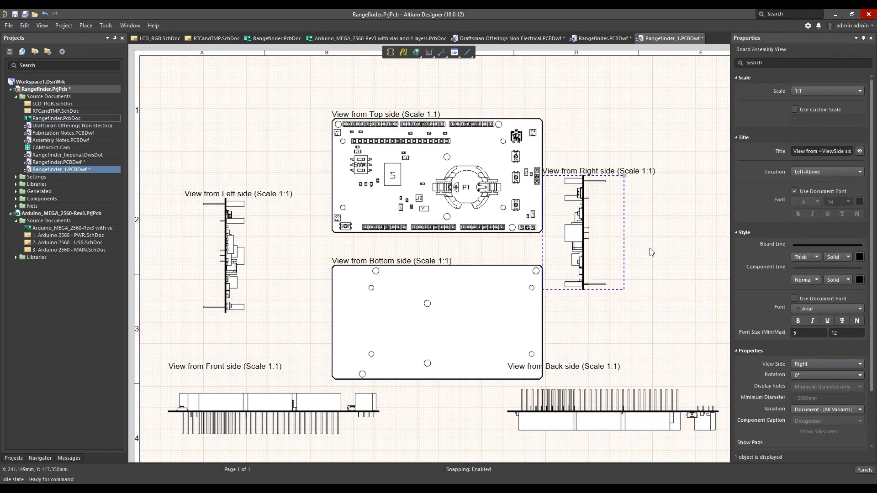
right_click_drag(636, 255, 591, 255)
left_click(541, 311)
left_click(528, 233)
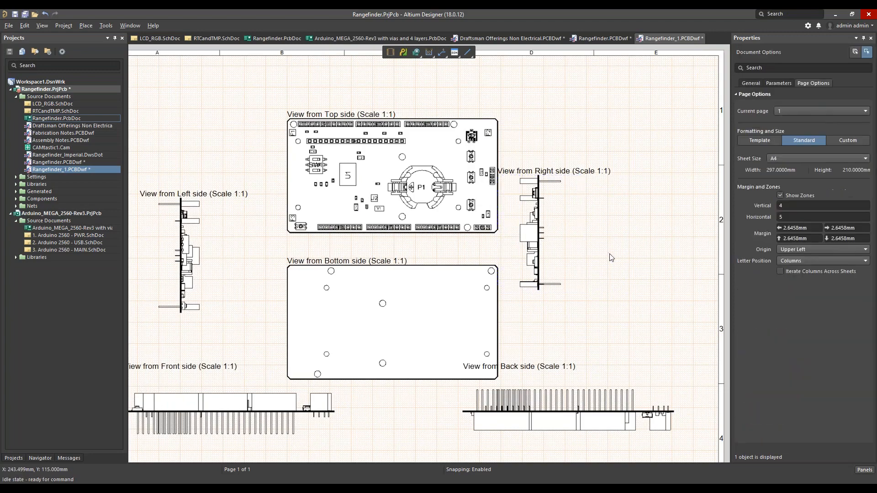
key("ctrl+v")
left_click_drag(602, 257, 648, 236)
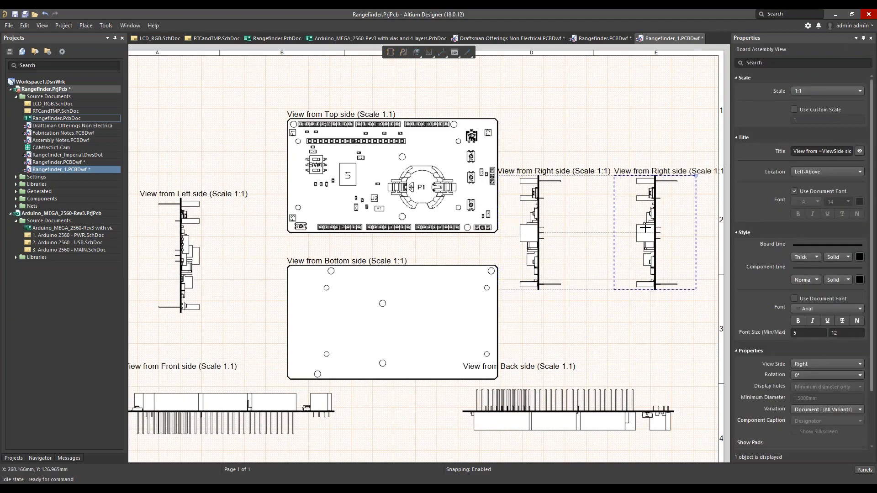
Set the copied side view to Left (True Geometry) and move it beside the existing left side view for comparison
left_click(808, 363)
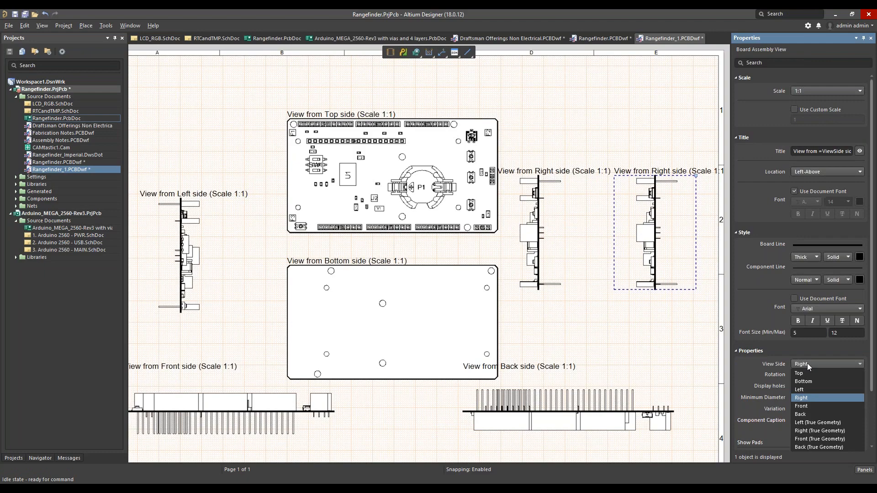
left_click(815, 424)
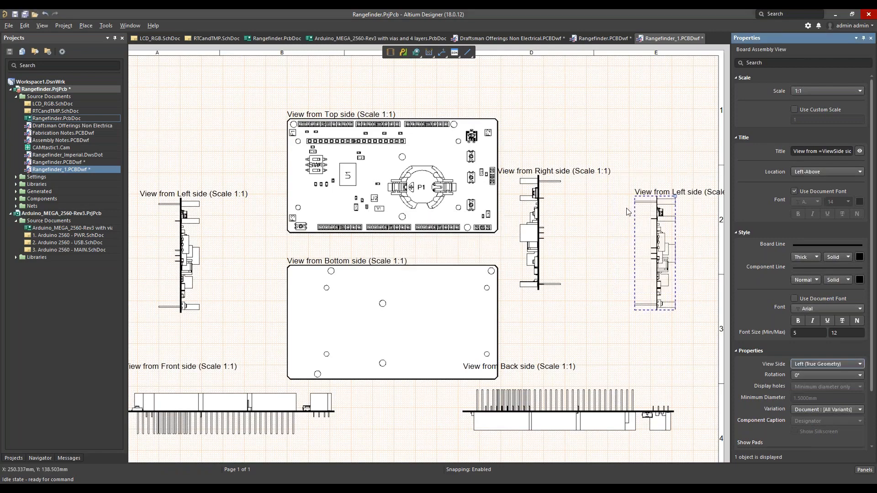
mouse_move(657, 252)
left_mouse_down()
mouse_move(350, 255)
mouse_move(250, 243)
left_mouse_up()
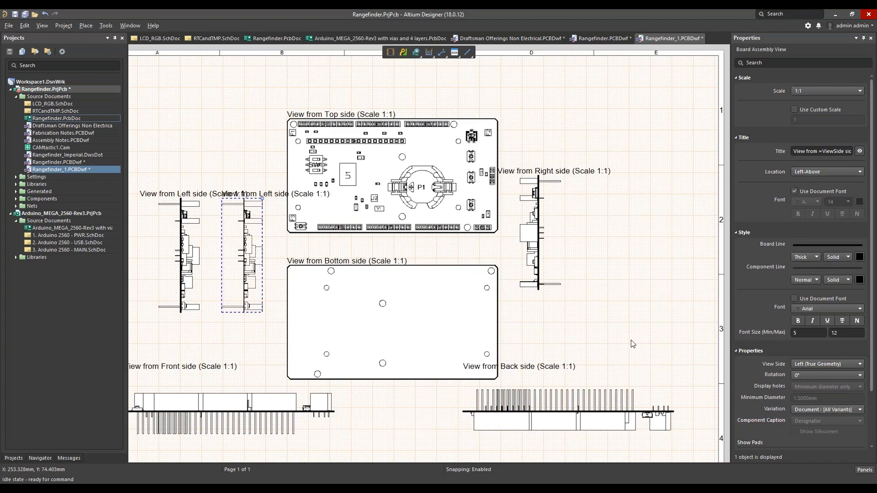
Deselect the copied side view and add a second sheet to the Rangefinder_1 document
left_click(609, 342)
scroll(609, 342, "down", 2)
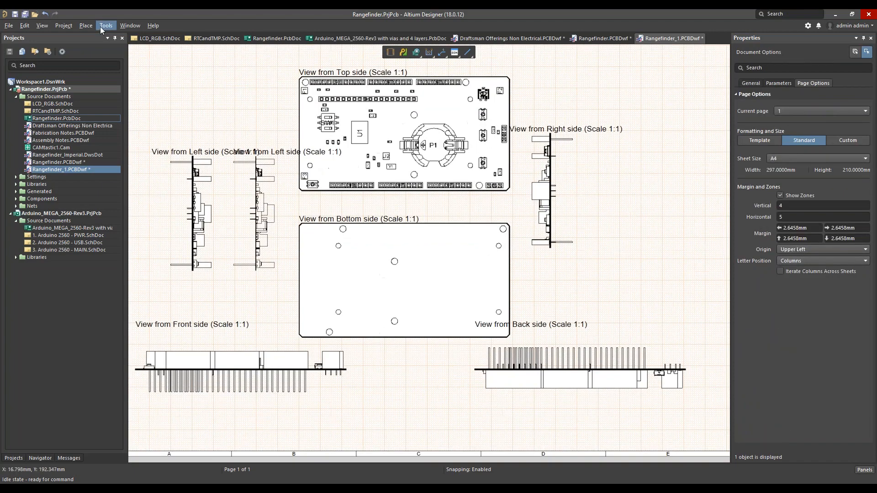
left_click(105, 26)
left_click(117, 50)
scroll(442, 369, "down", 10)
scroll(450, 167, "down", 5)
Place a Bill Of Materials table on the second sheet and review its column and general properties
left_click(86, 25)
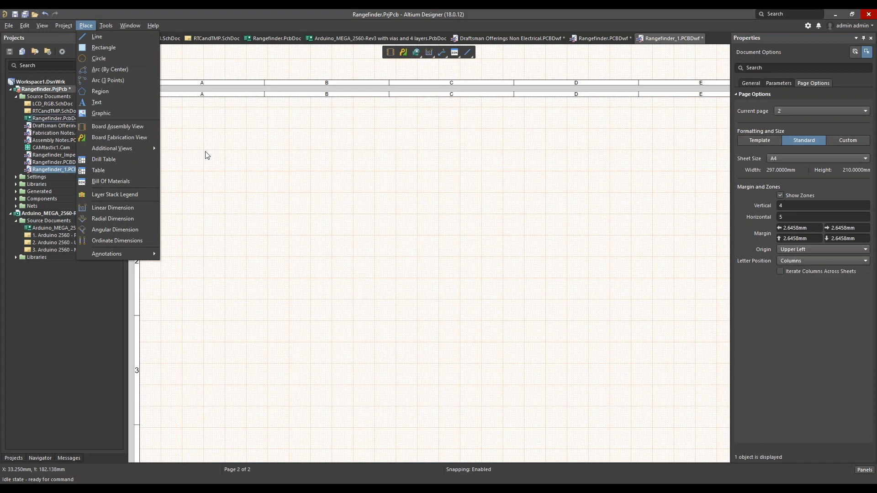
left_click(132, 181)
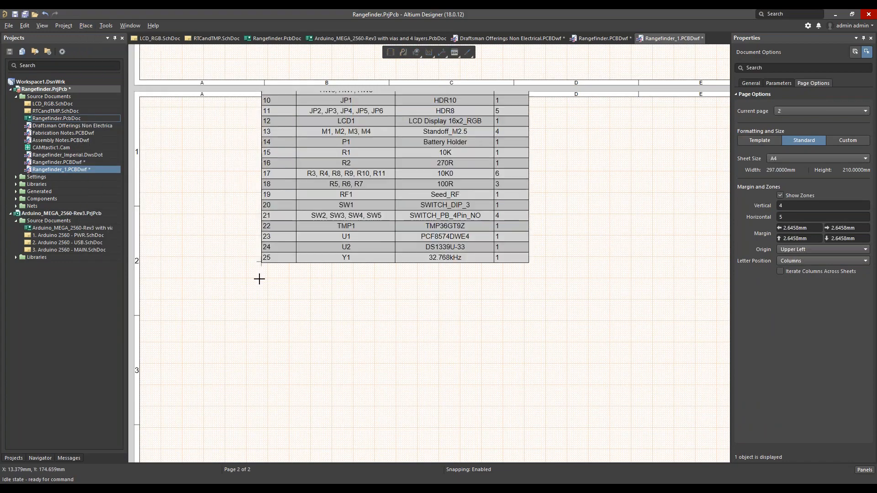
left_click(182, 420)
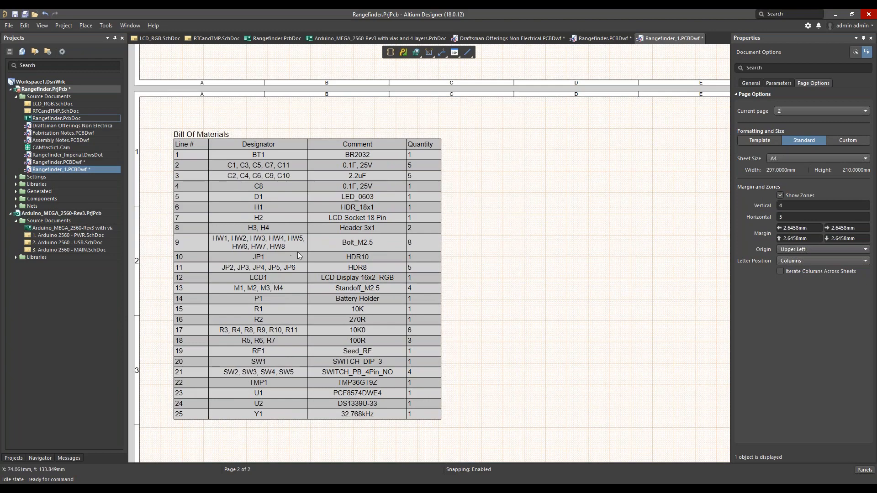
left_click(293, 203)
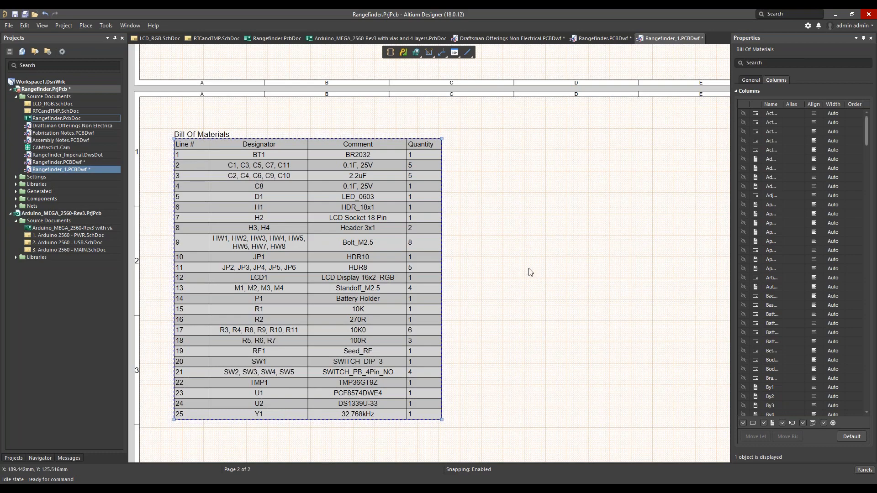
right_click_drag(534, 271, 511, 249)
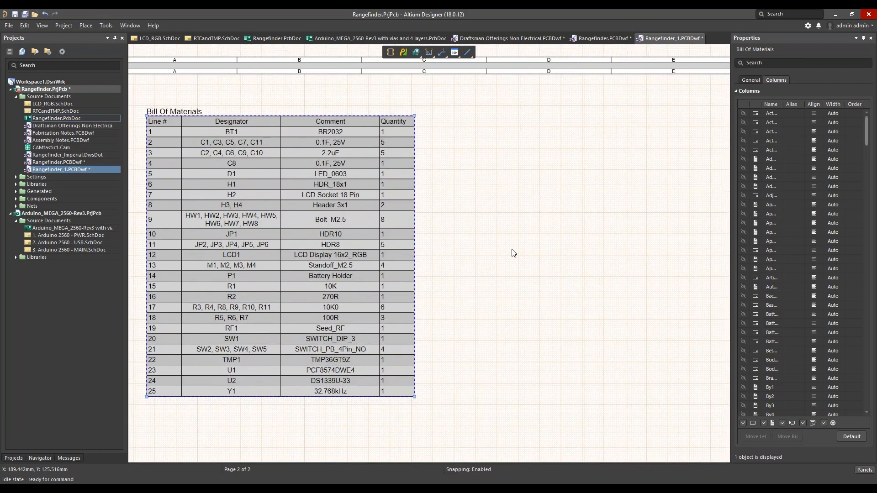
left_click(749, 80)
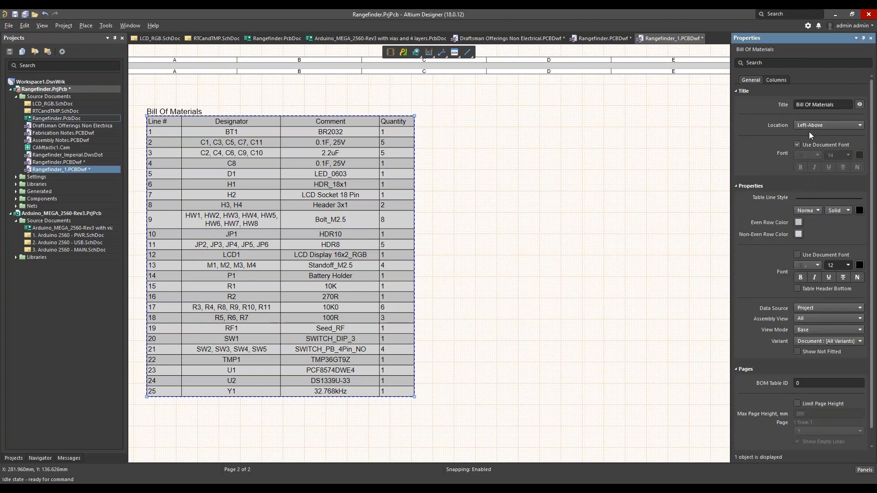
left_click(492, 269)
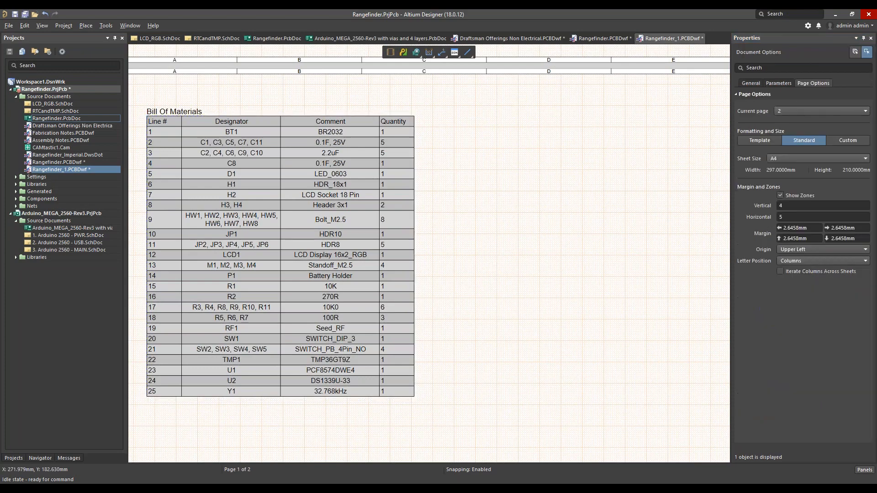
key("alt+Tab")
left_click_drag(424, 303, 406, 484)
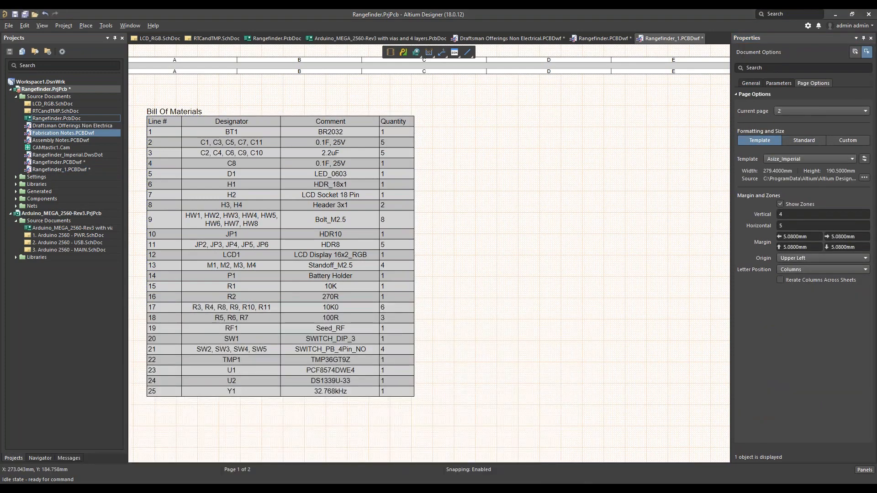
left_click(61, 141)
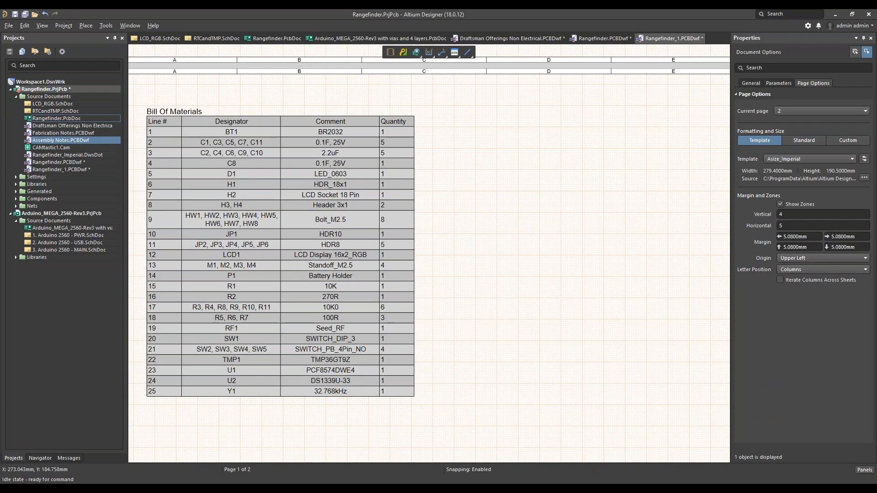
right_click(565, 260)
left_click(496, 256)
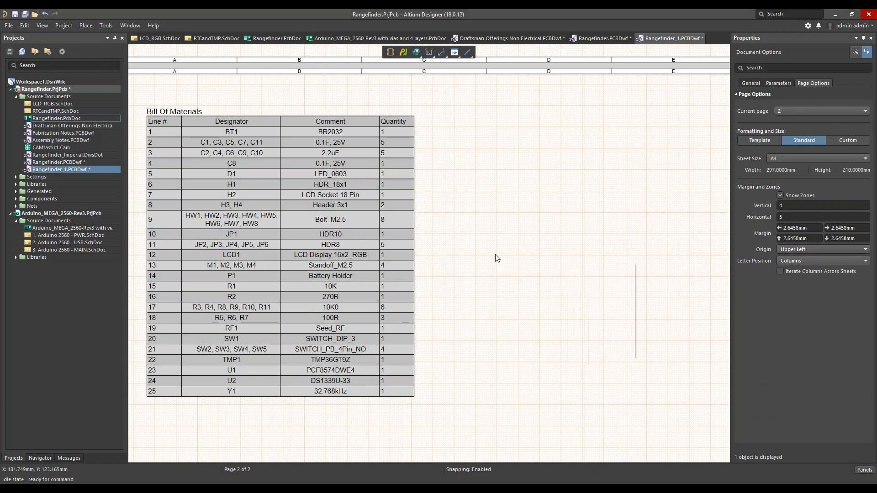
Add a third sheet and place a Board Assembly View of the top side on it
left_click(103, 26)
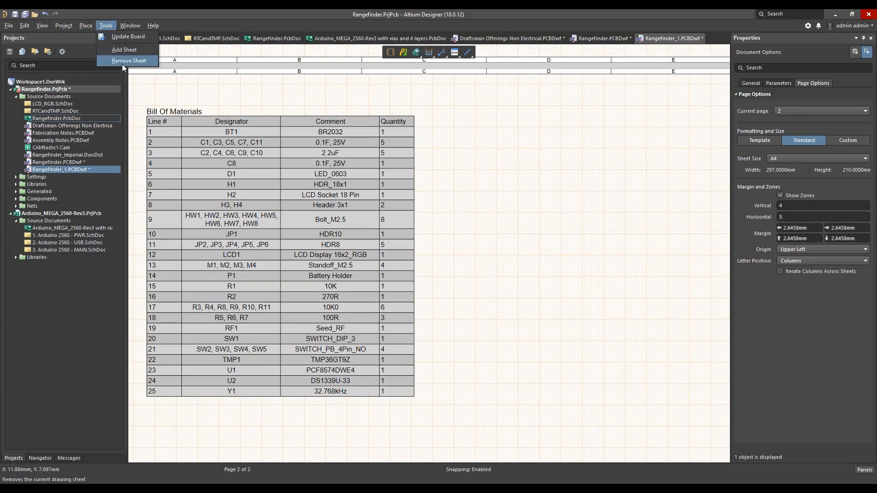
left_click(124, 50)
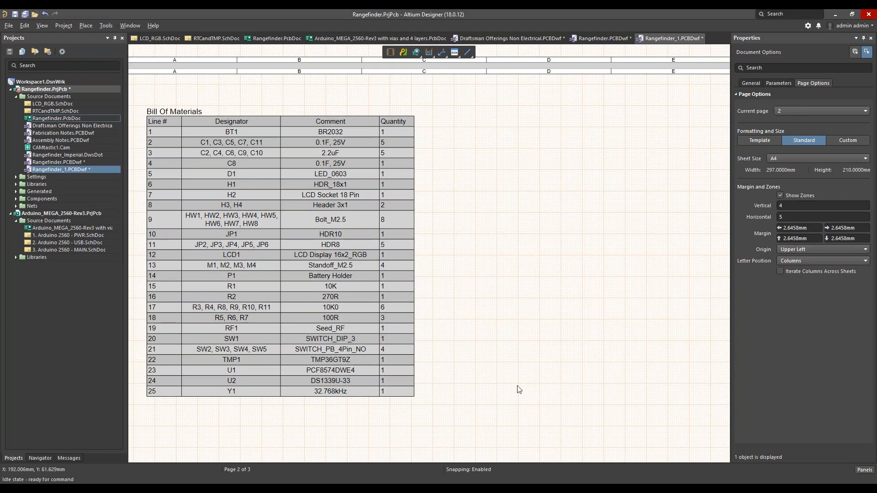
scroll(520, 372, "down", 10)
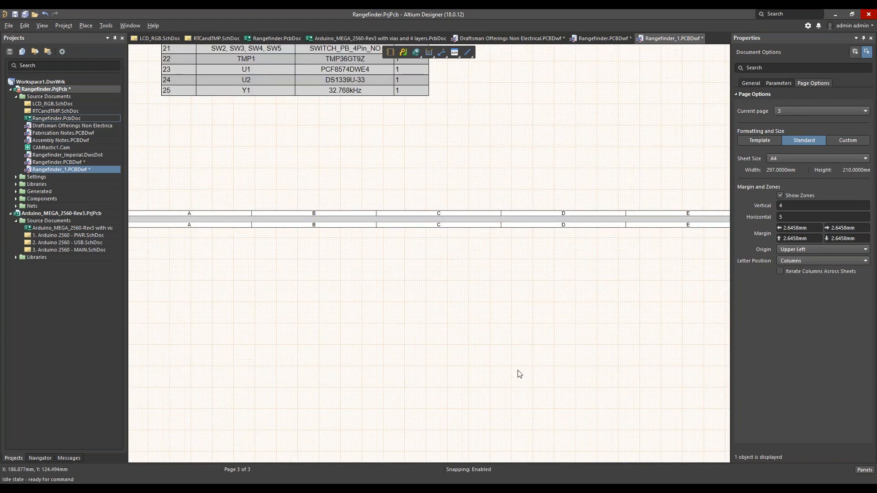
left_click(85, 26)
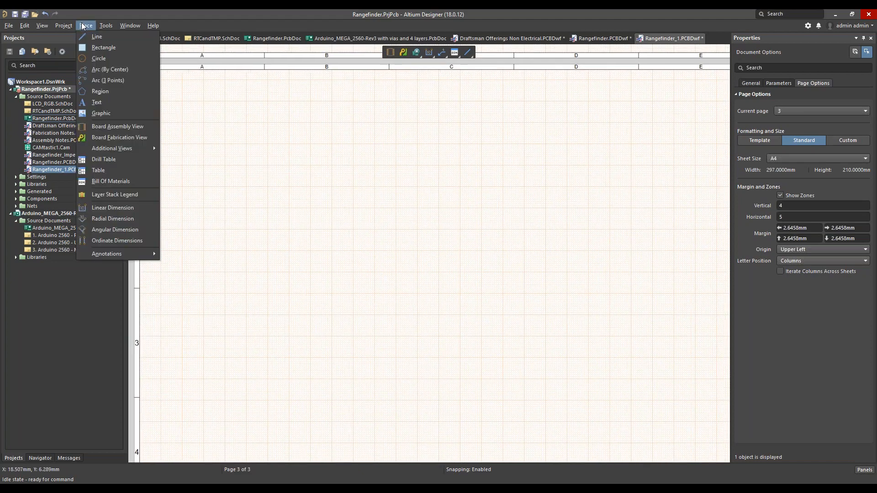
left_click(111, 126)
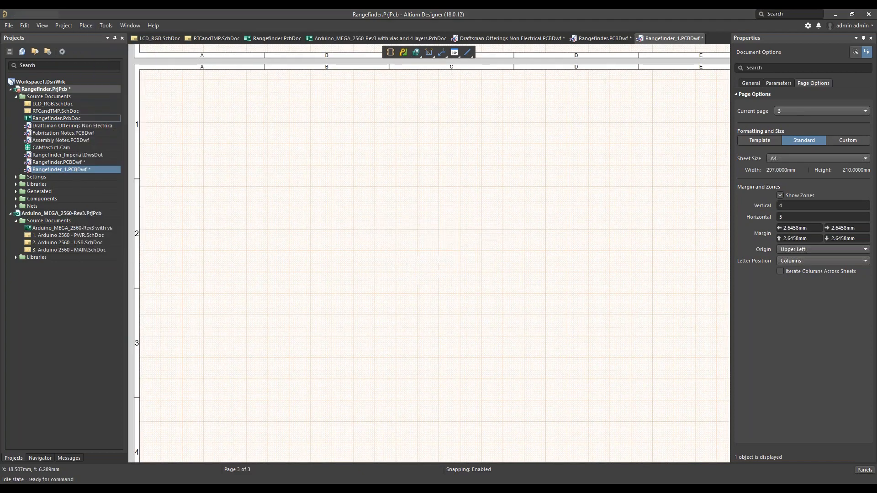
left_click(299, 339)
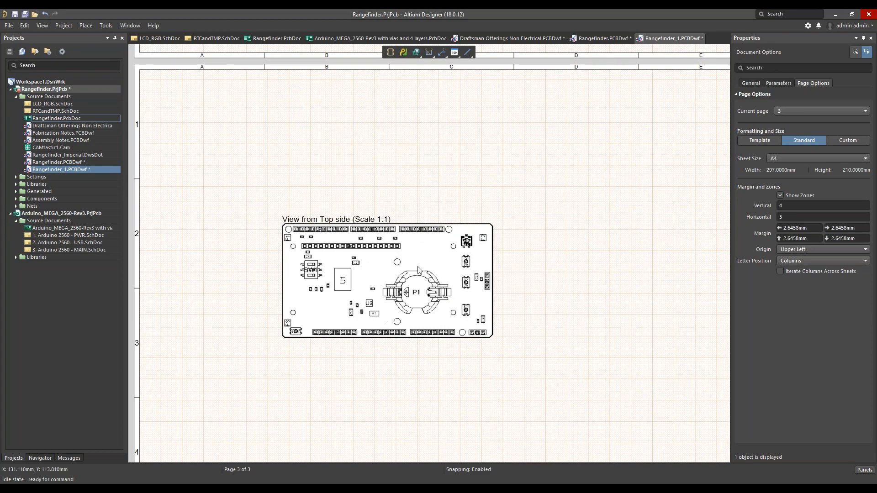
Set the new assembly view's scale to 2:1 and move it slightly up and to the left on the sheet
left_click(429, 259)
left_click(815, 91)
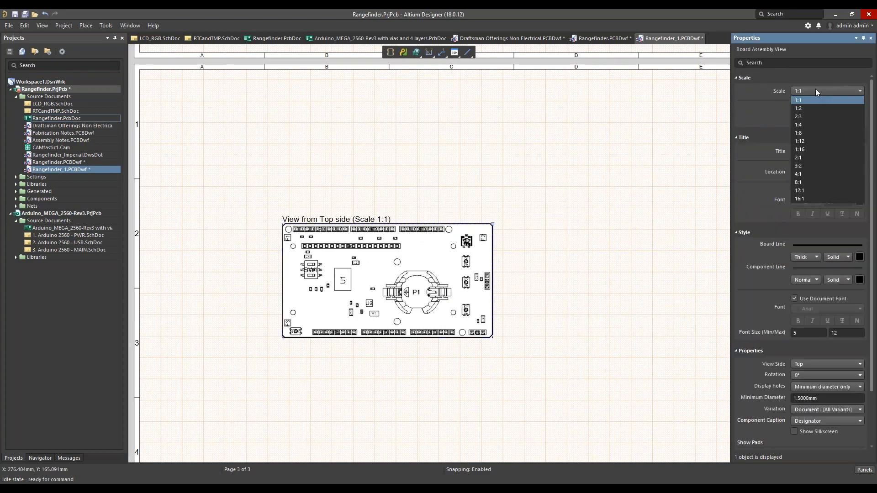
left_click(799, 157)
left_click_drag(556, 201, 527, 187)
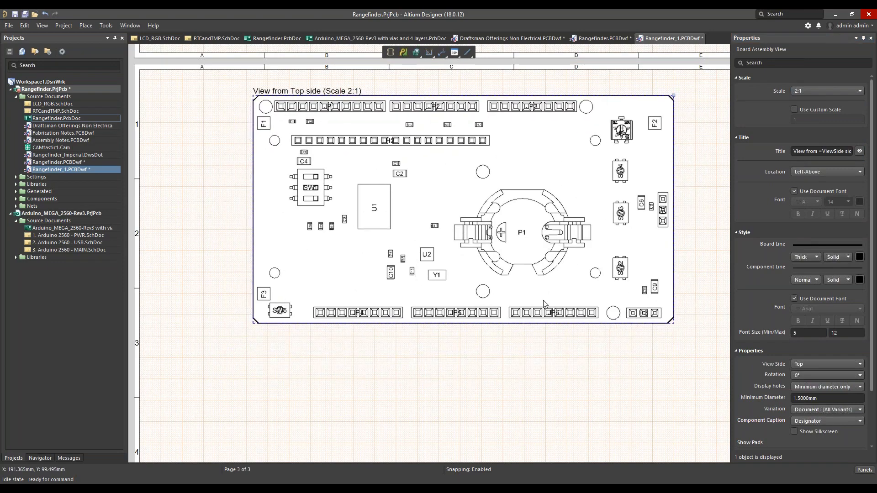
Set the designator location of trimmer R1 to Left and look through its geometry source options without changing them
scroll(544, 300, "up", 3, "ctrl")
right_click_drag(490, 432, 462, 458)
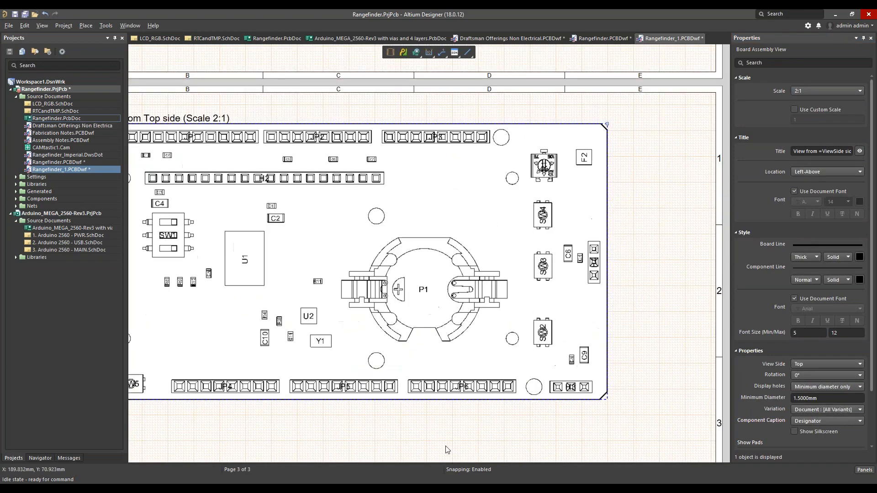
right_click_drag(537, 108, 590, 113)
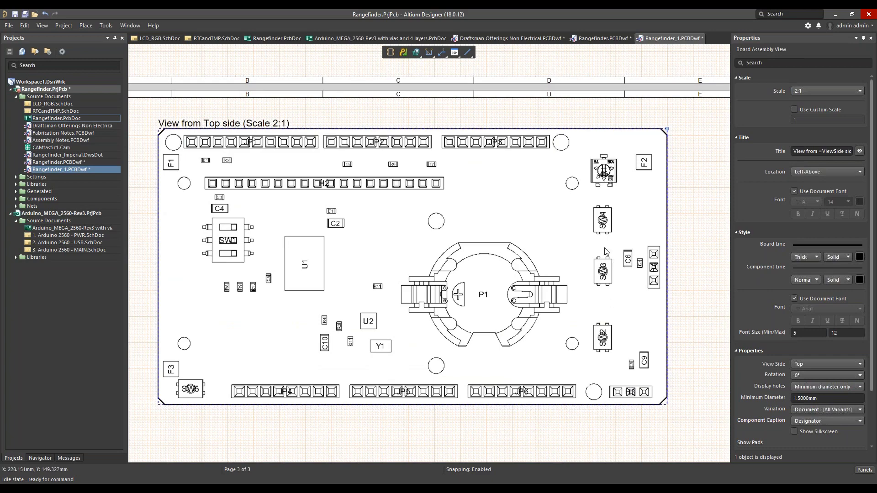
scroll(628, 195, "up", 1, "ctrl")
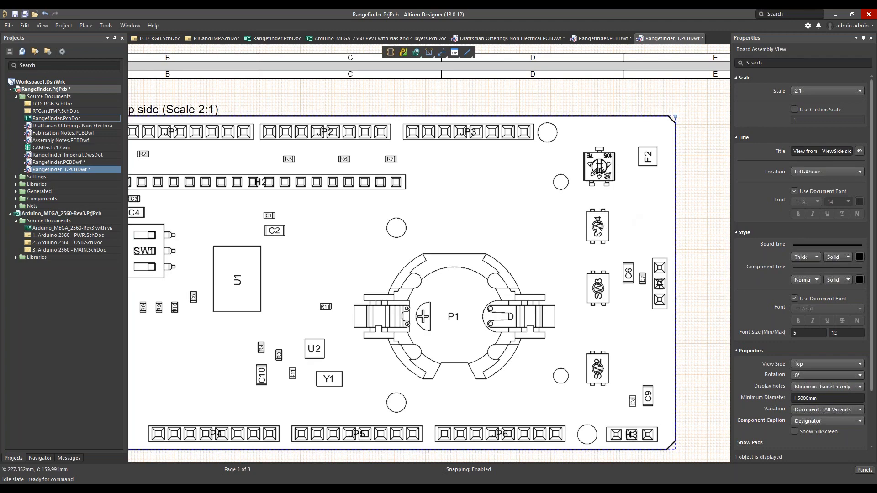
scroll(612, 209, "up", 1, "ctrl")
scroll(613, 209, "up", 1, "ctrl")
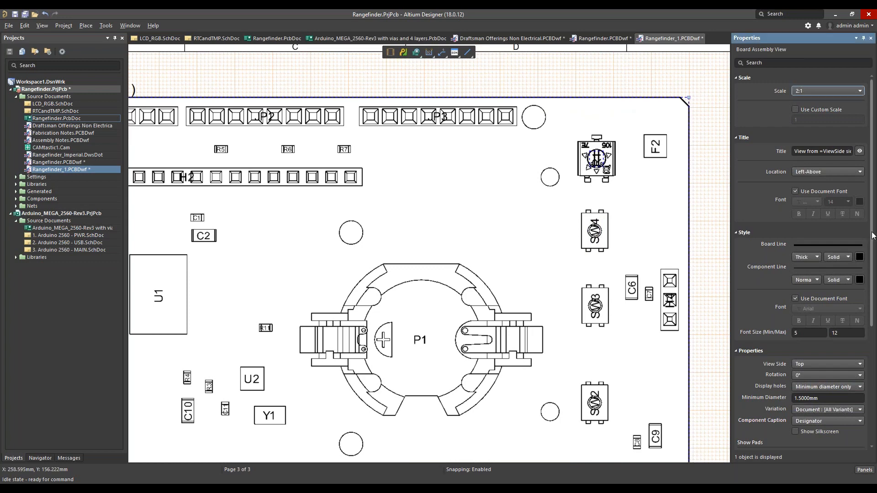
scroll(799, 343, "down", 5)
left_click(804, 410)
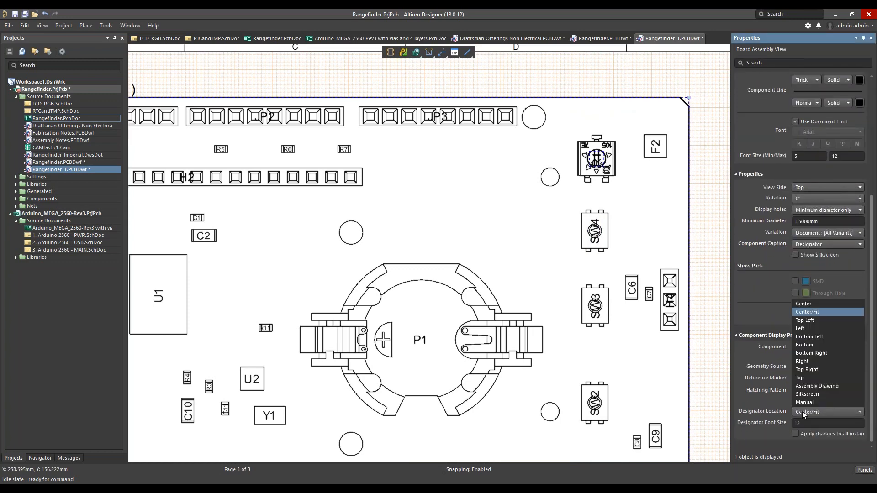
left_click(806, 328)
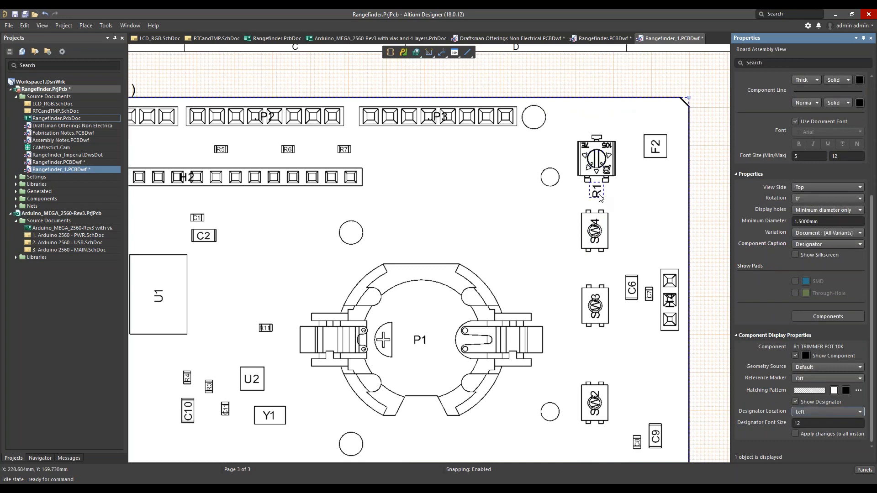
left_click(811, 367)
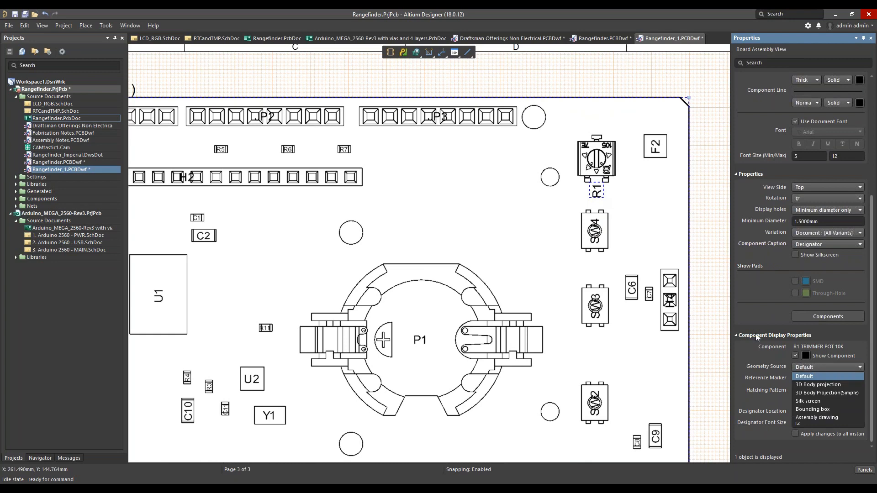
left_click(614, 193)
mouse_move(599, 194)
right_mouse_down()
mouse_move(569, 182)
mouse_move(611, 190)
mouse_move(636, 172)
right_mouse_up()
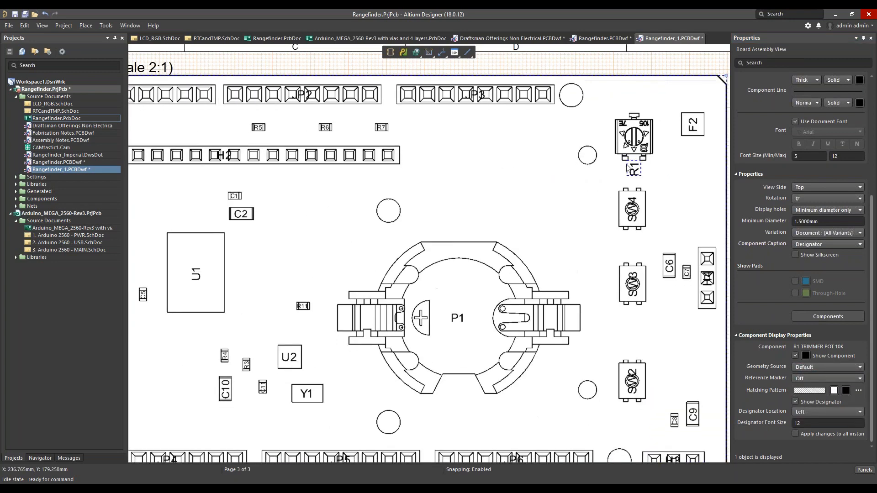
Set the designator location of switch SW4 to Bottom
left_click(638, 214)
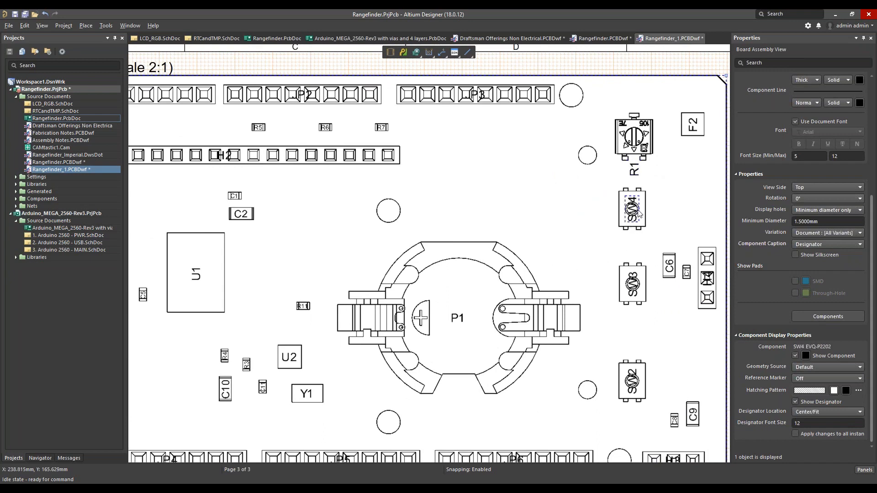
left_click(836, 412)
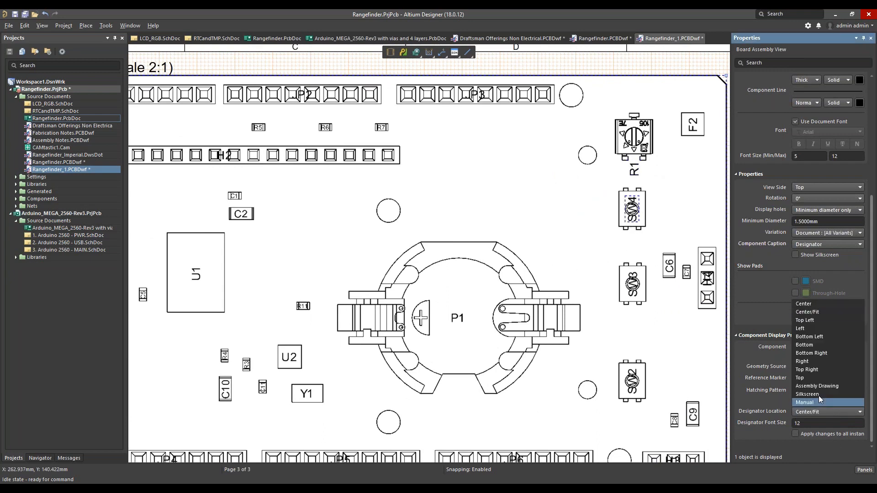
left_click(810, 346)
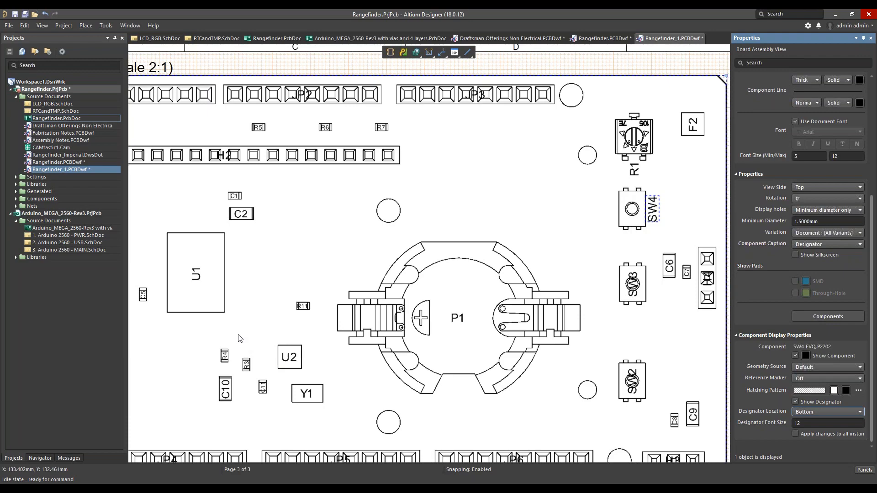
Place a Board Detail View of the area around resistors R8, R9 and R10 at the sheet's lower left beside the board
right_click_drag(260, 334, 557, 293)
scroll(239, 281, "up", 1, "ctrl")
scroll(234, 267, "down", 3, "ctrl")
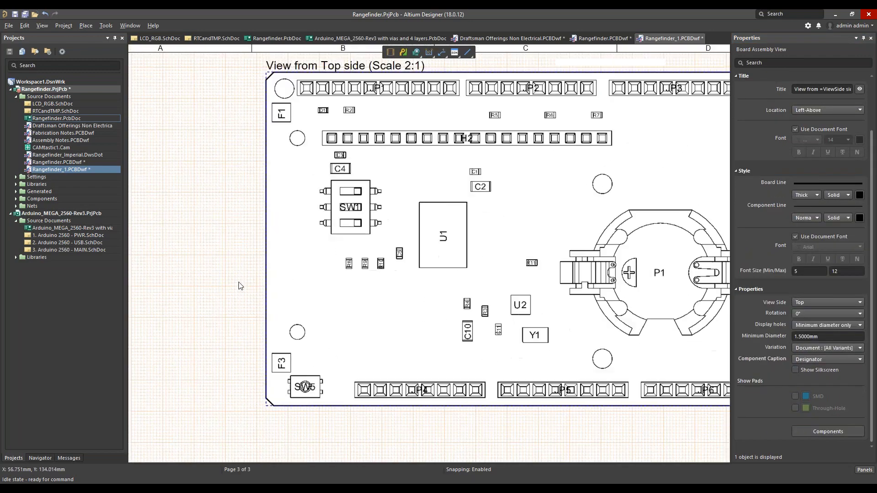
scroll(261, 201, "down", 1)
mouse_move(261, 196)
right_mouse_down()
mouse_move(284, 188)
mouse_move(290, 197)
right_mouse_up()
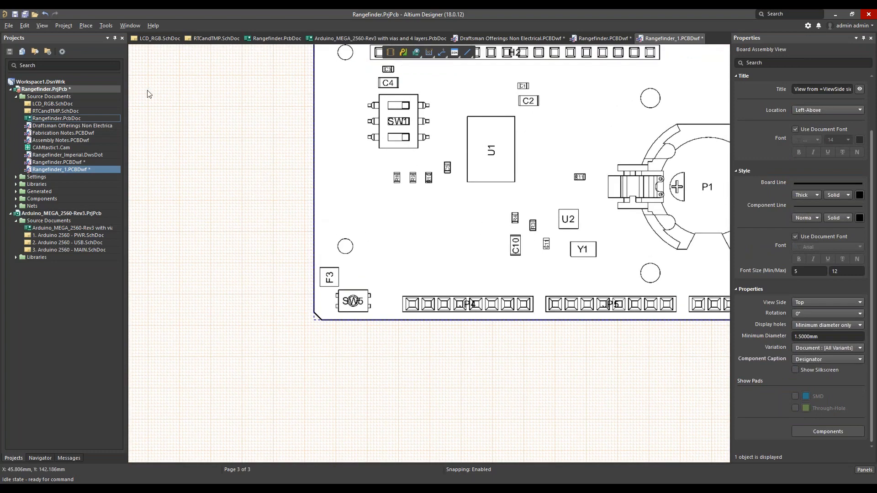
left_click(86, 26)
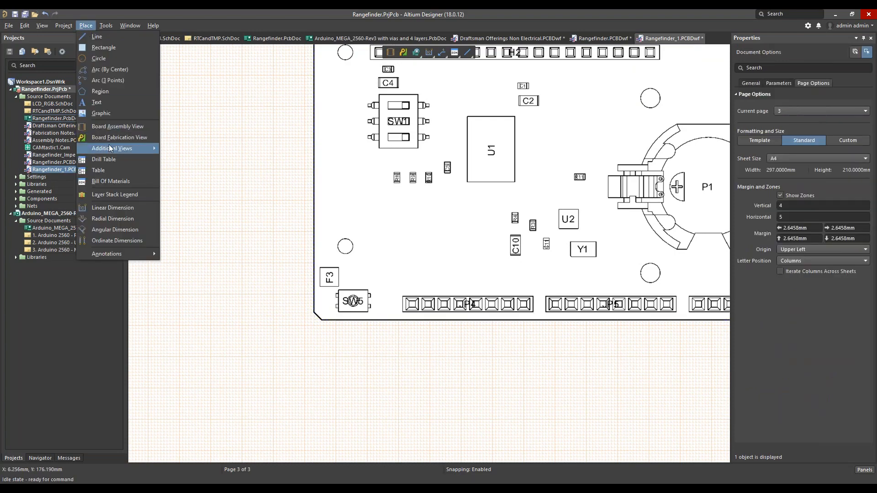
mouse_move(111, 147)
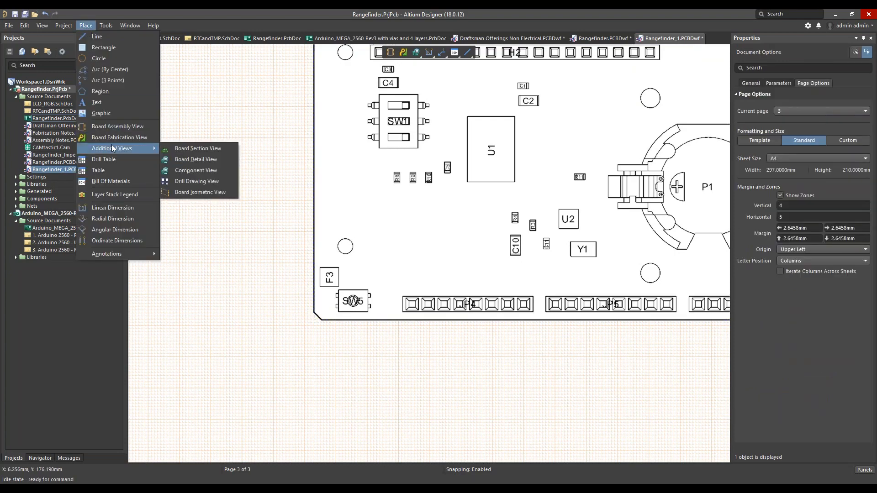
left_click(185, 159)
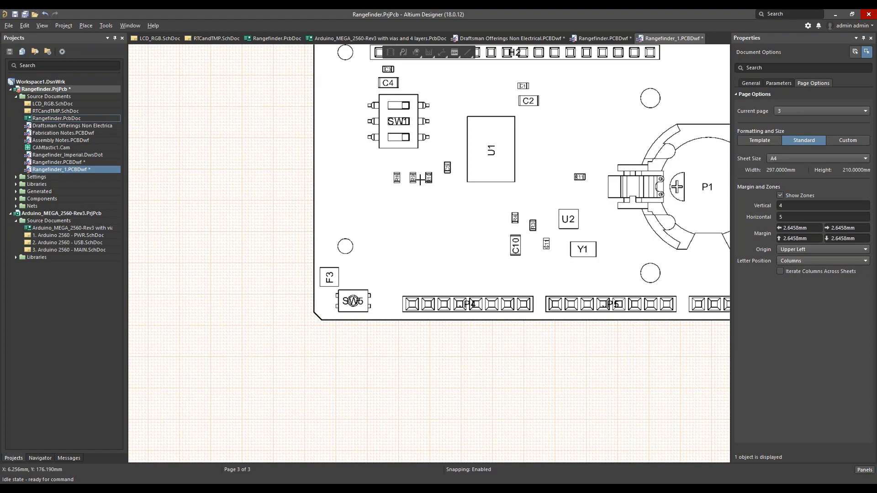
left_click(420, 180)
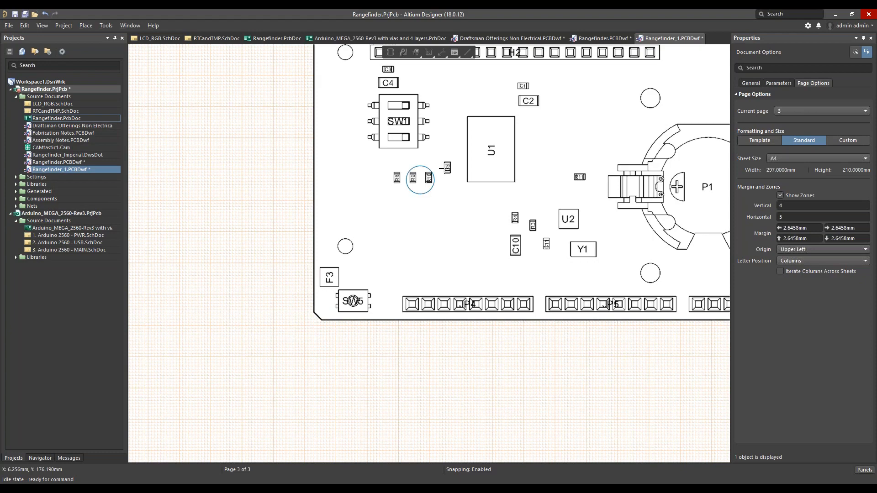
left_click(481, 143)
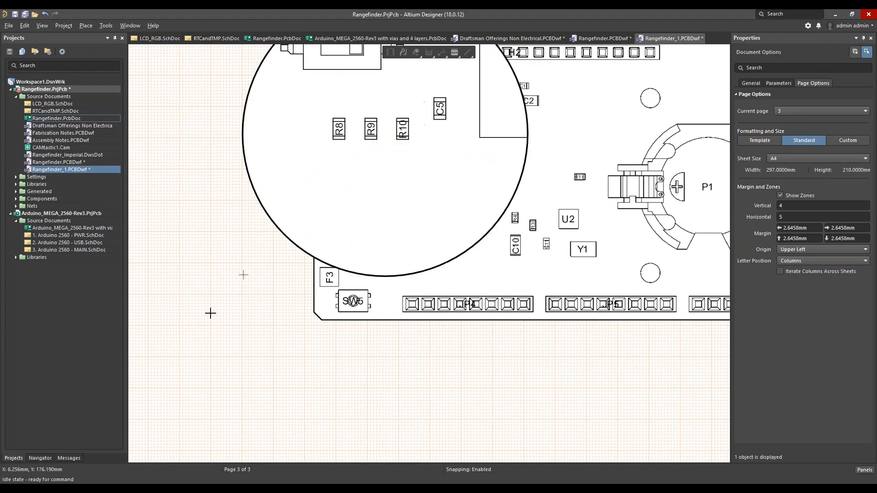
scroll(178, 424, "down", 1, "ctrl")
scroll(177, 424, "down", 2, "ctrl")
left_click(150, 443)
Move detail label A and its leader to the left outside the board, and shift the top assembly view slightly right
left_click_drag(286, 261, 269, 273)
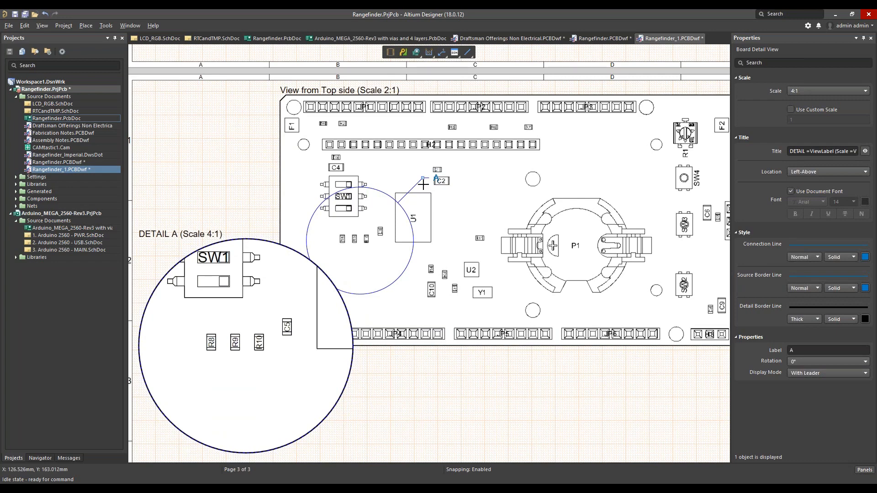
left_click_drag(425, 176, 220, 167)
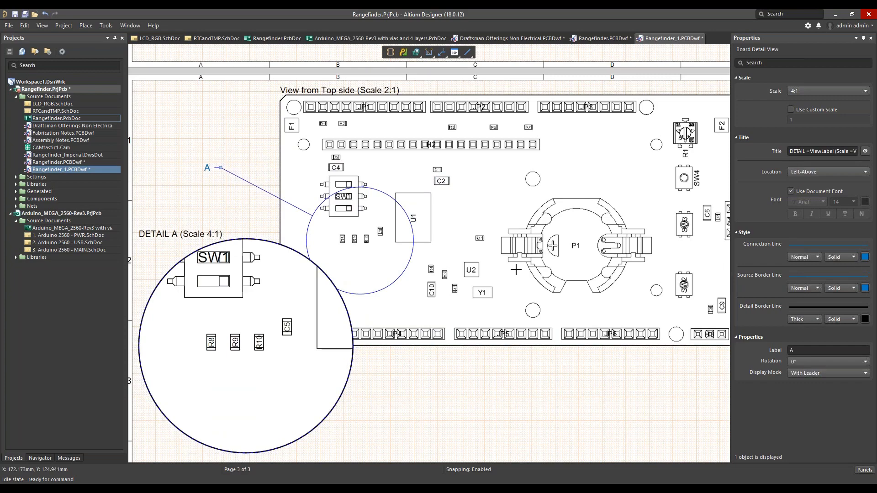
mouse_move(394, 200)
left_mouse_down()
mouse_move(377, 216)
mouse_move(389, 213)
left_mouse_up()
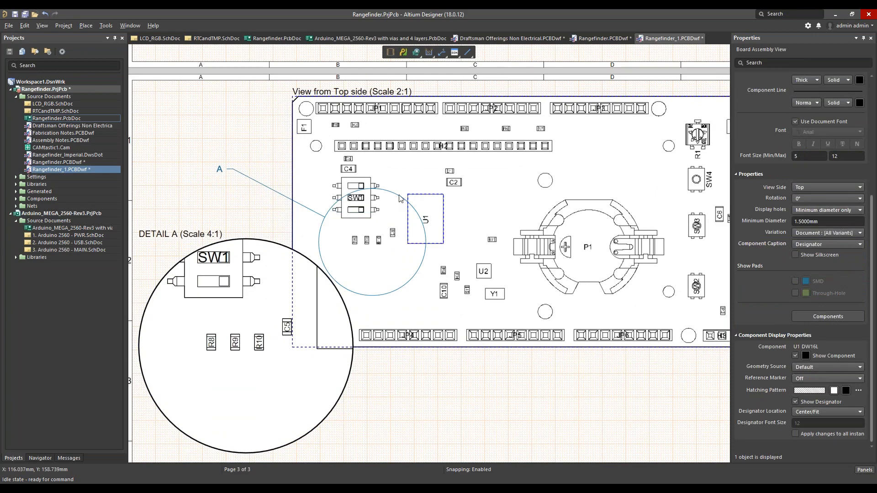
Shrink the detail circle so it closely encloses R8, R9, R10 and C5, and move the detail view slightly up
left_click(398, 199)
left_click_drag(395, 199, 384, 210)
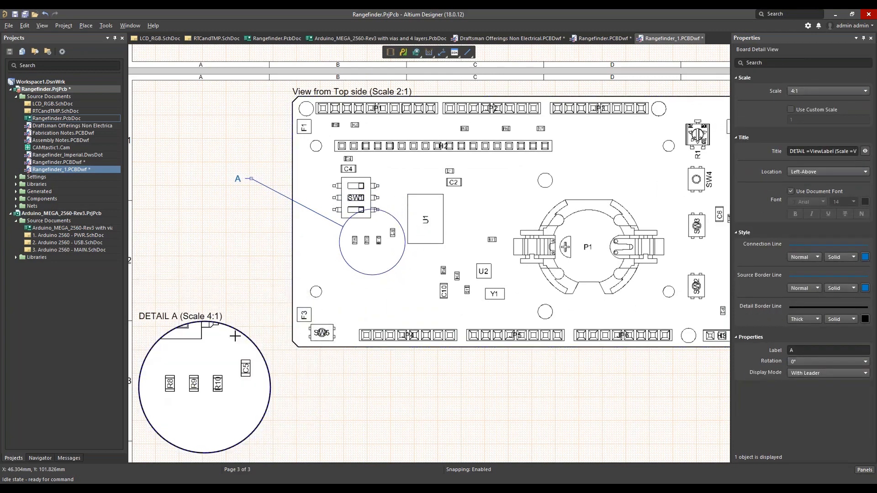
left_click_drag(213, 347, 219, 324)
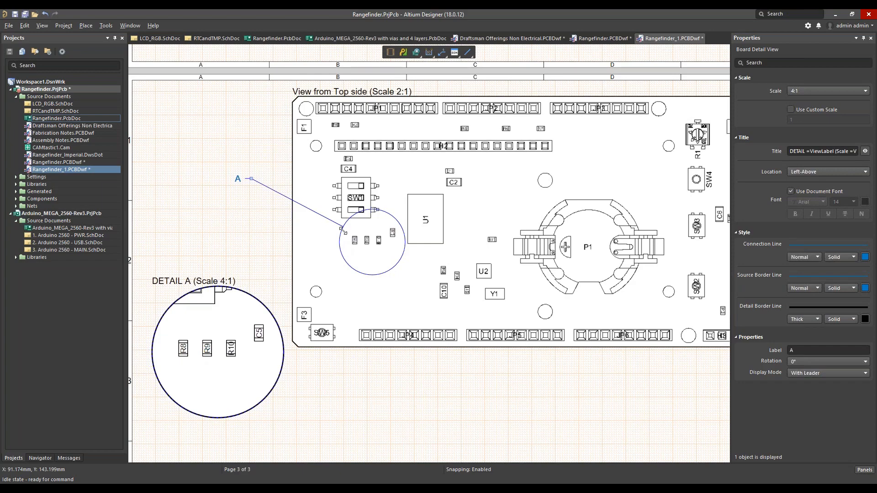
mouse_move(341, 231)
left_mouse_down()
mouse_move(325, 238)
mouse_move(345, 224)
mouse_move(342, 234)
left_mouse_up()
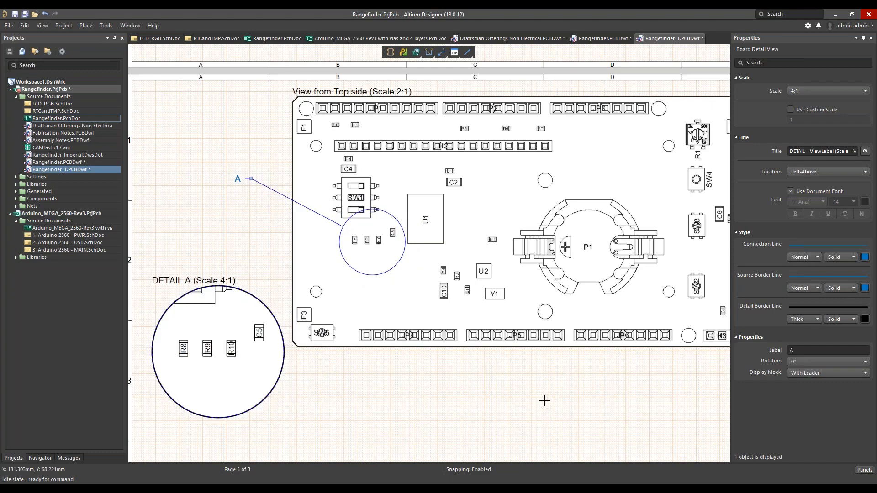
Place a Board Isometric View below the right half of the top assembly view
mouse_move(532, 390)
right_mouse_down()
mouse_move(475, 343)
mouse_move(524, 377)
right_mouse_up()
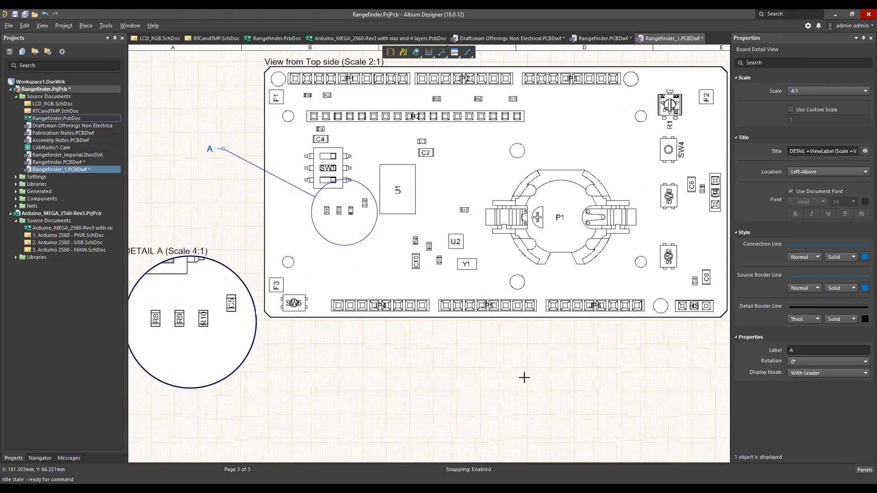
scroll(516, 386, "down", 1, "ctrl")
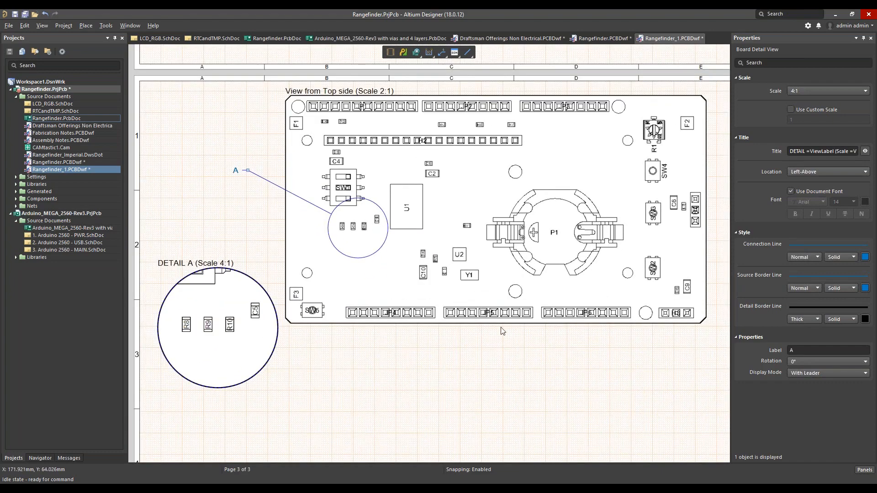
scroll(503, 331, "down", 3)
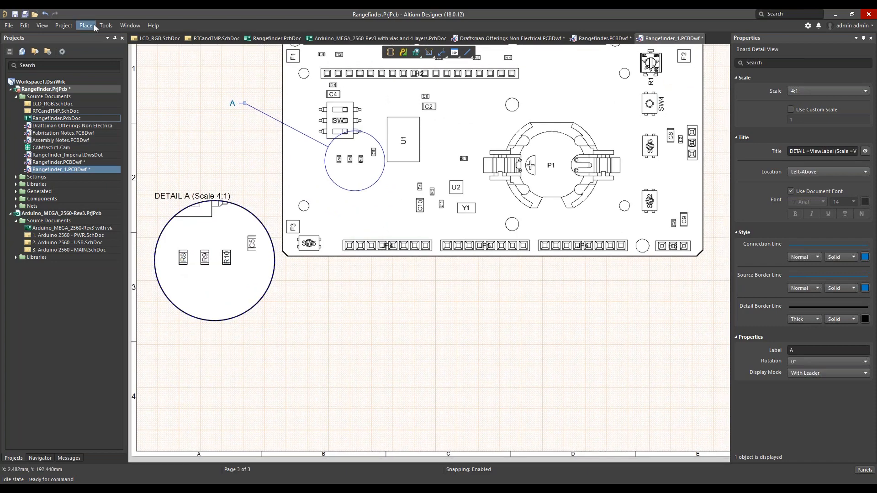
left_click(86, 26)
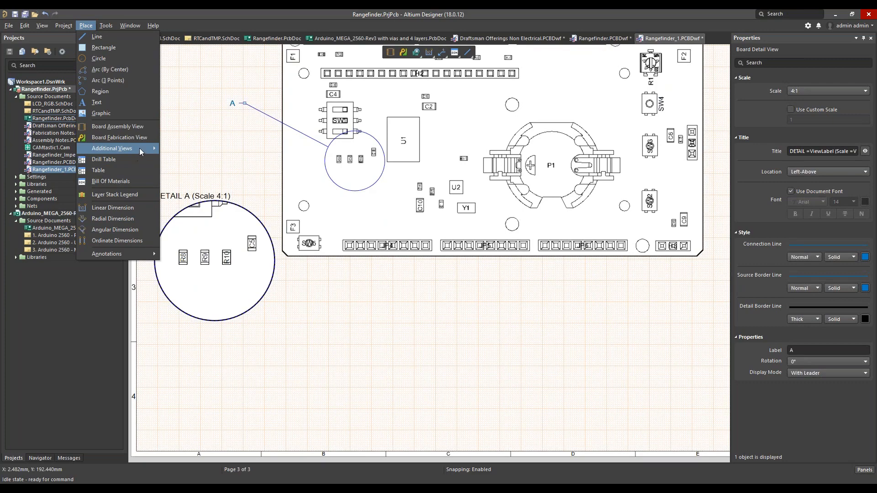
mouse_move(140, 152)
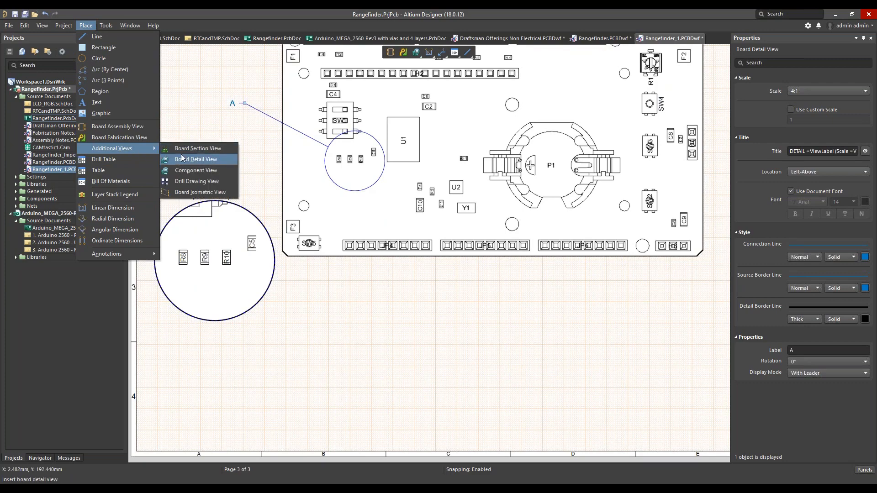
left_click(189, 192)
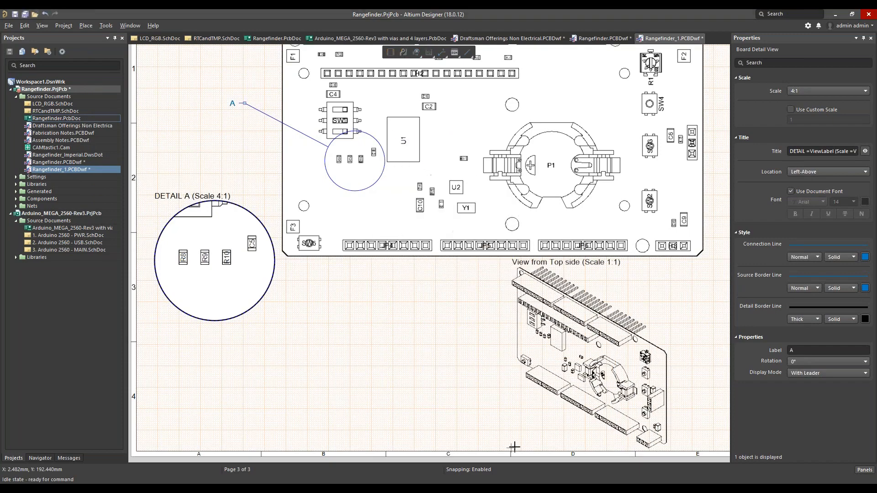
left_click(561, 419)
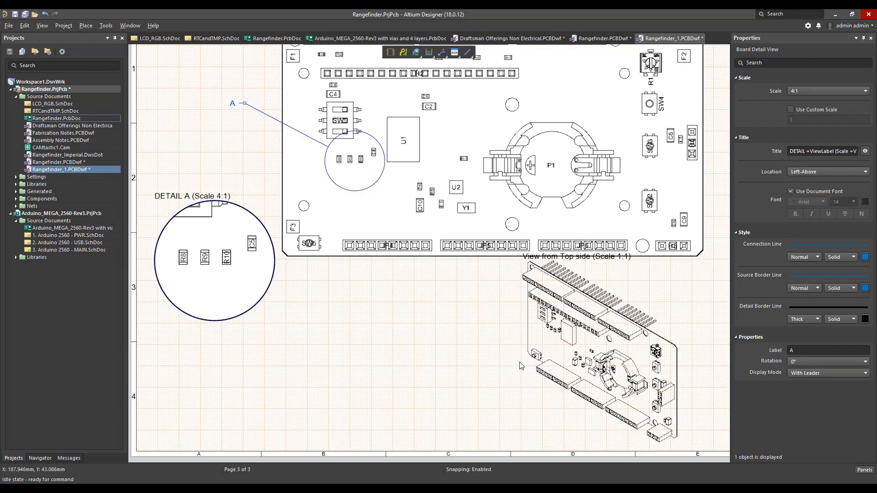
left_click(204, 124)
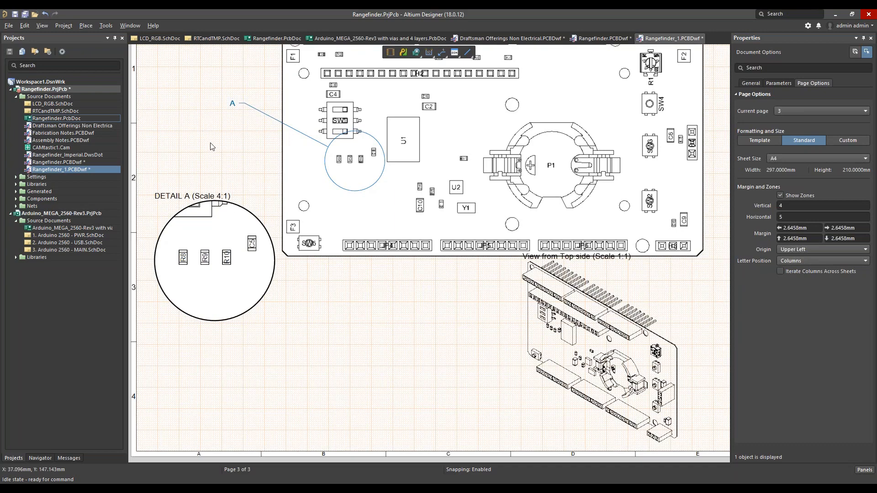
Place a Component View below the top assembly view, between the detail view and the isometric view
left_click(85, 25)
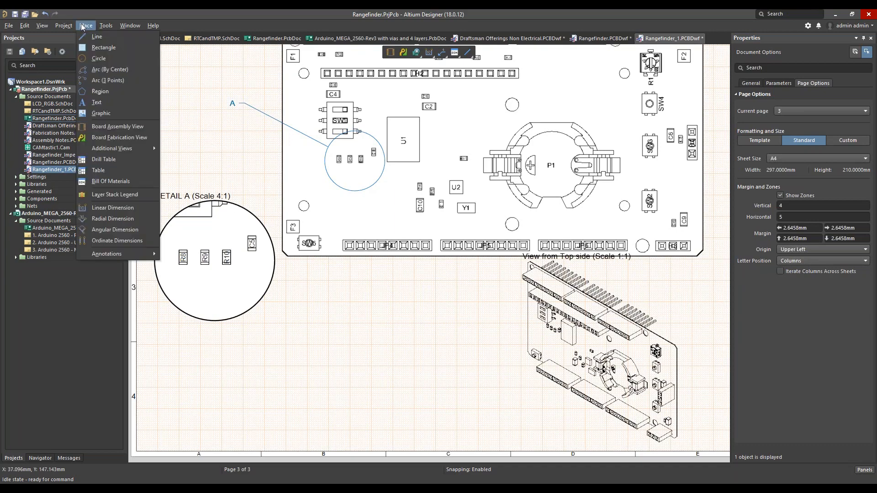
mouse_move(124, 147)
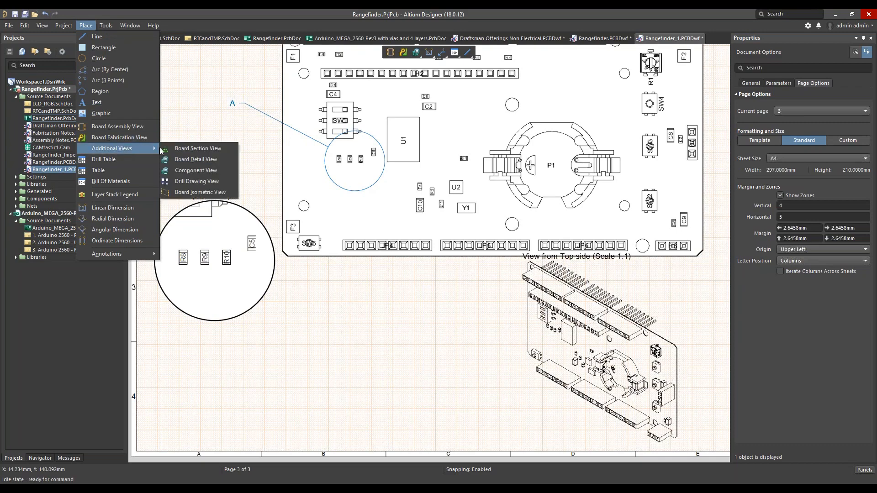
left_click(191, 169)
left_click(312, 378)
left_click_drag(312, 377, 321, 356)
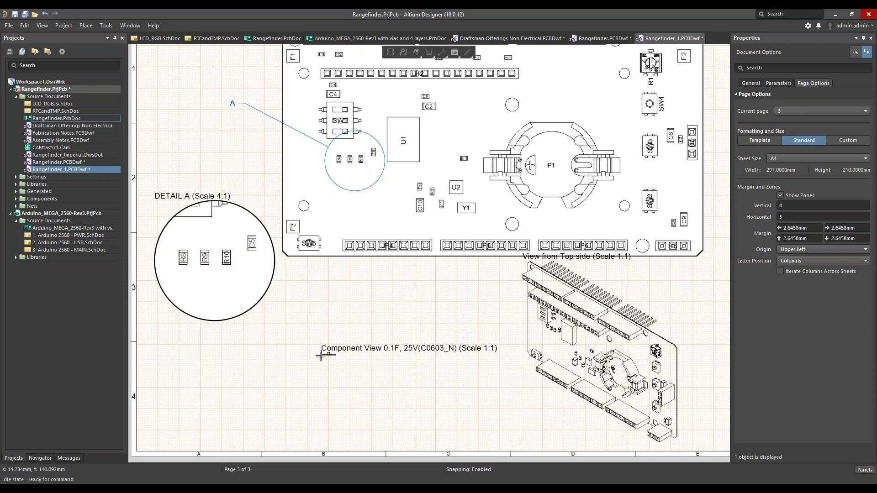
scroll(321, 355, "up", 3, "ctrl")
scroll(321, 356, "up", 1, "ctrl")
left_click(315, 302)
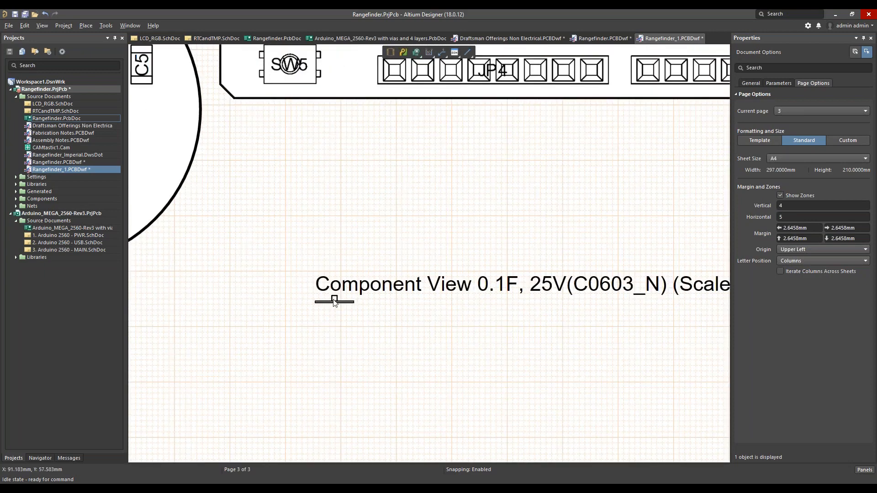
Set the component shown in the new component view to P1 - Battery Holder (BU2032SM-BT-GTR)
left_click(334, 302)
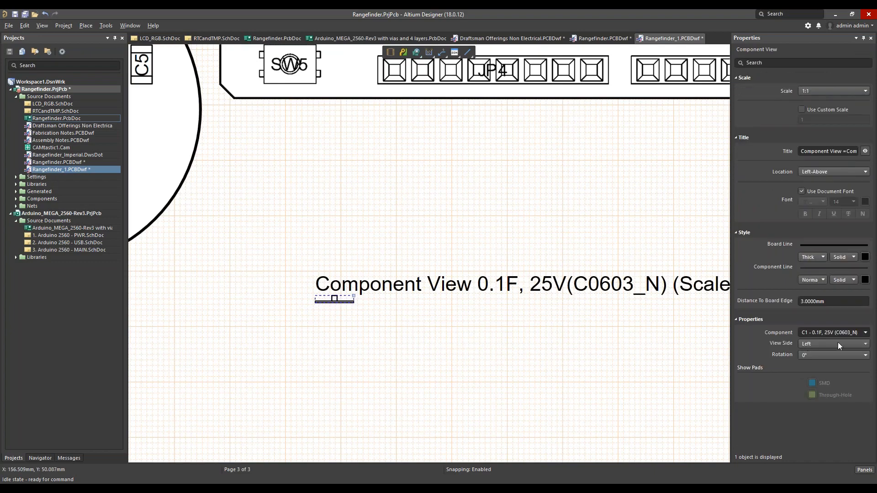
left_click(860, 333)
left_click(864, 333)
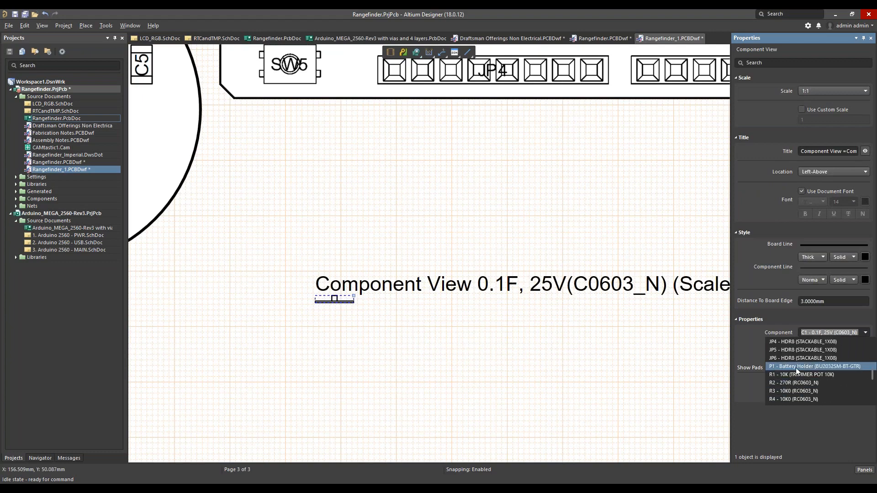
left_click(796, 369)
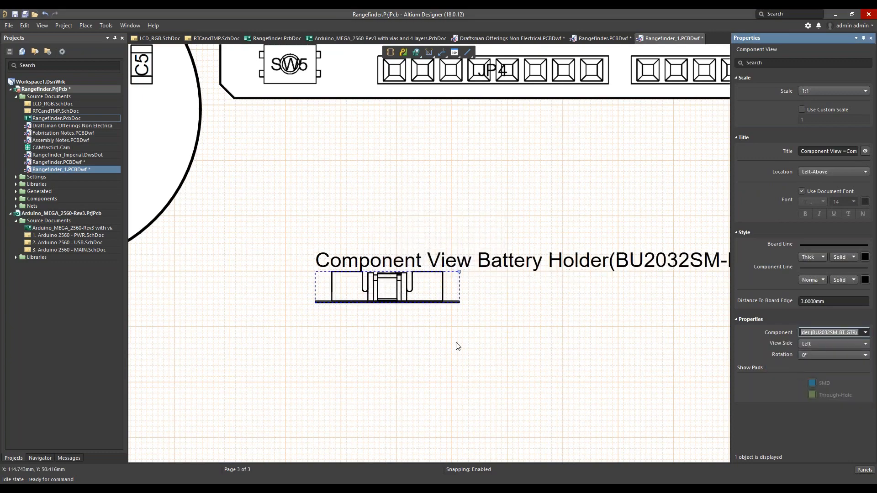
Duplicate the battery holder component view and set the copy's view side to Top
left_click(371, 231)
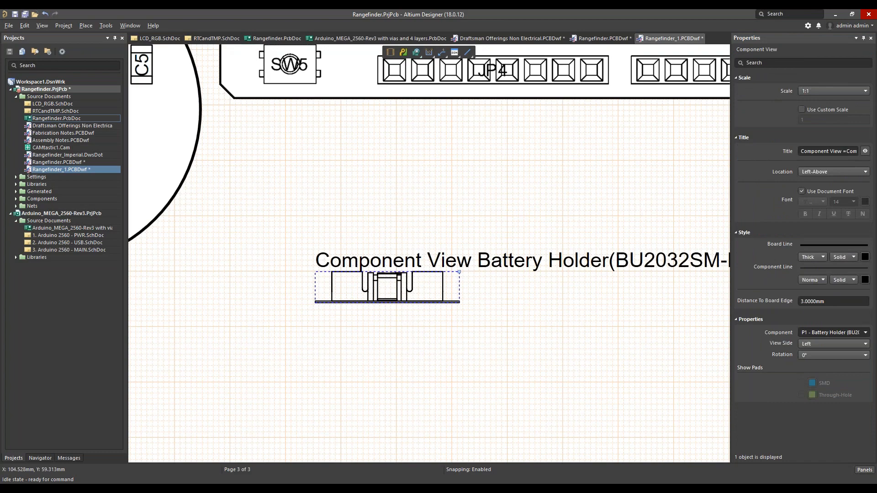
left_click(394, 372)
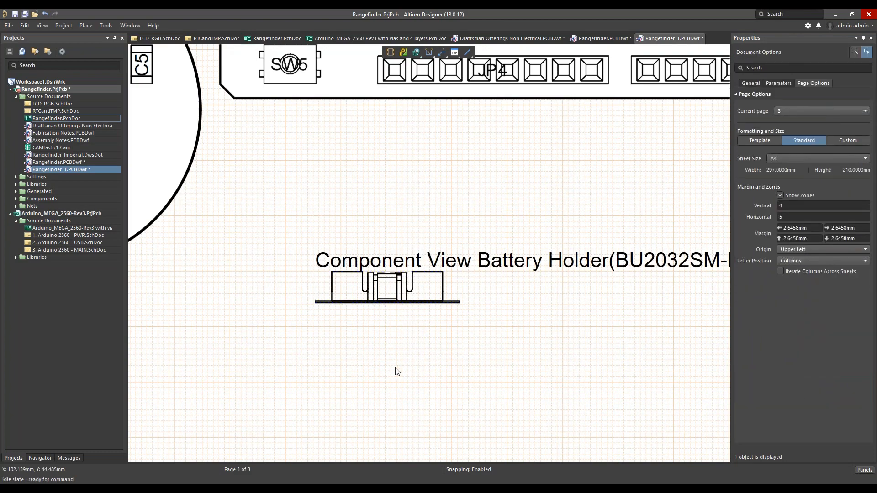
key("ctrl+v")
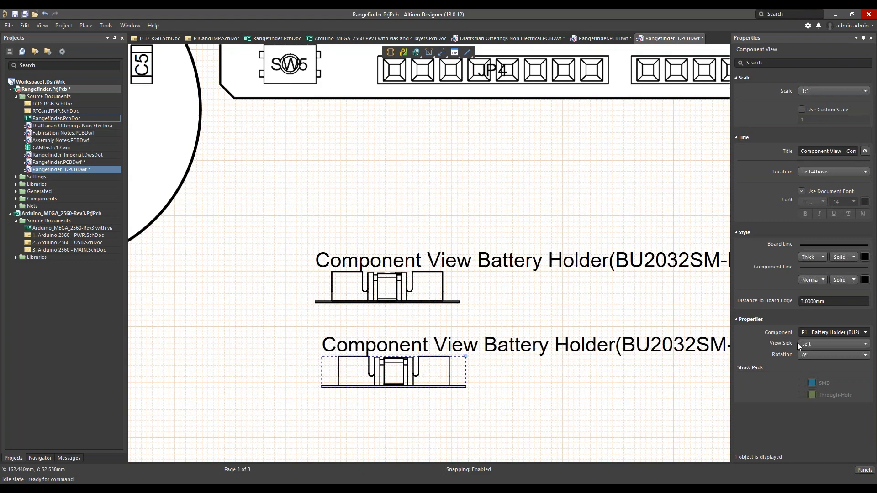
left_click(808, 345)
left_click(809, 355)
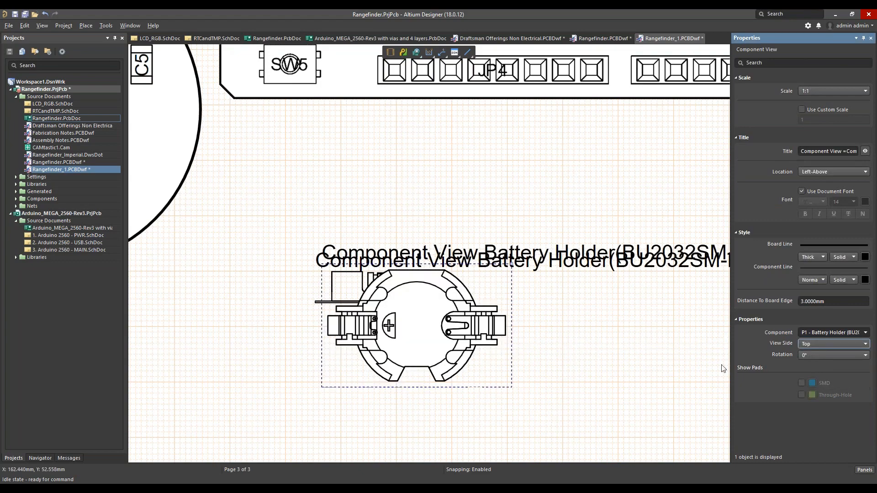
Move the battery holder's top view directly below its side view so the two do not overlap
scroll(598, 300, "down", 3)
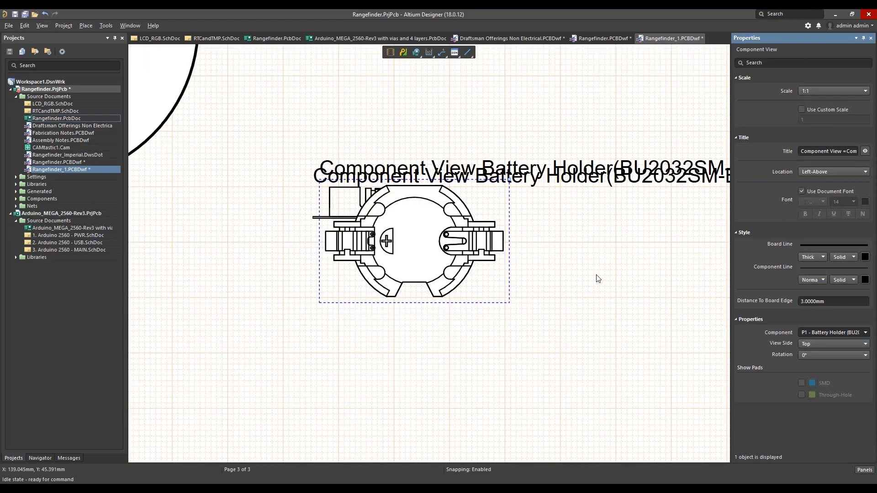
left_click_drag(403, 262, 391, 361)
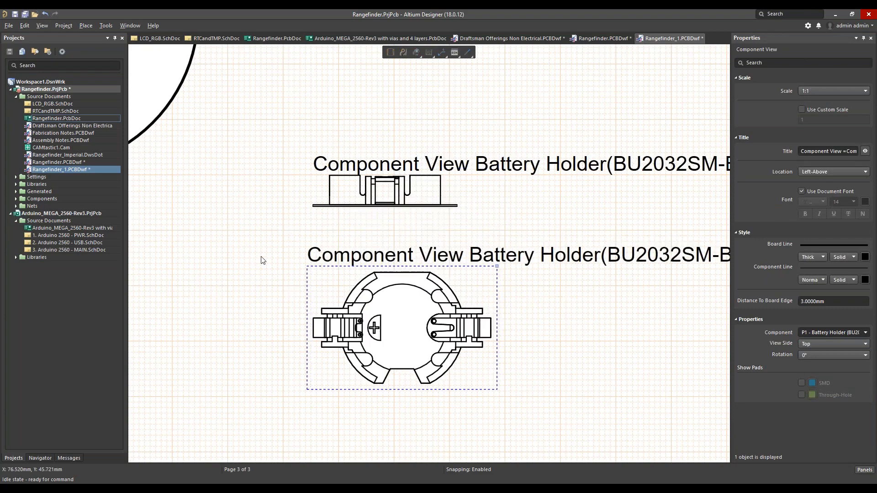
left_click(174, 115)
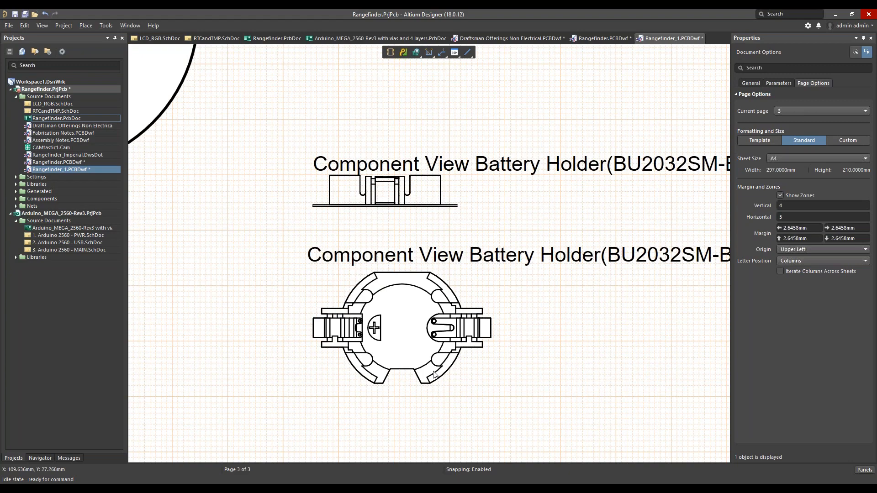
Open the board document "Arduino_MEGA_2560-Rev3 with vias and 4 layers" from the Arduino_MEGA_2560-Rev3 project
scroll(404, 365, "down", 2, "ctrl")
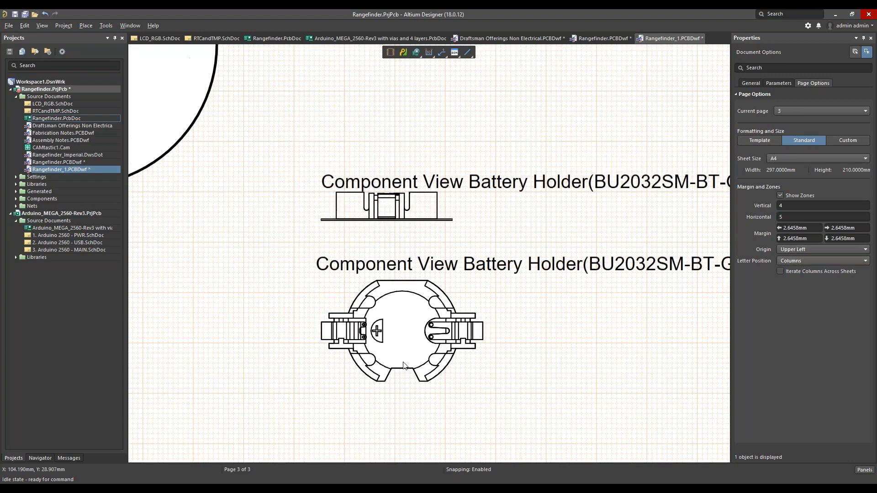
scroll(403, 365, "down", 1, "ctrl")
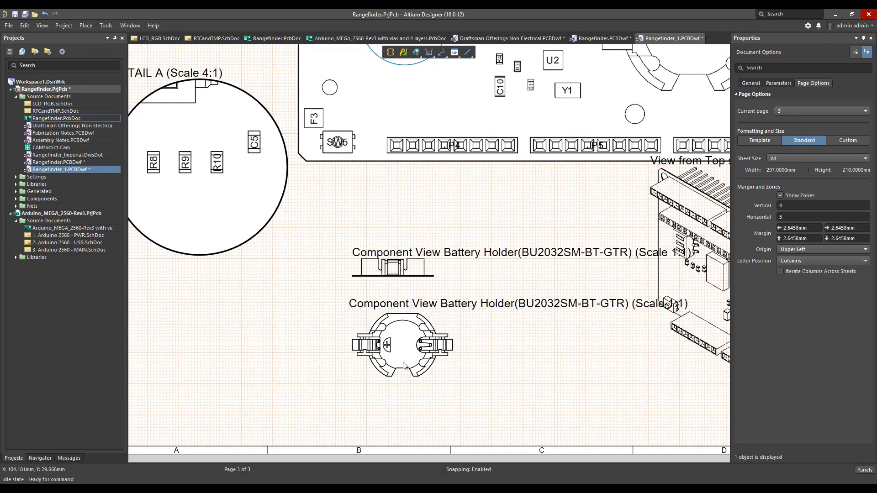
double_click(54, 228)
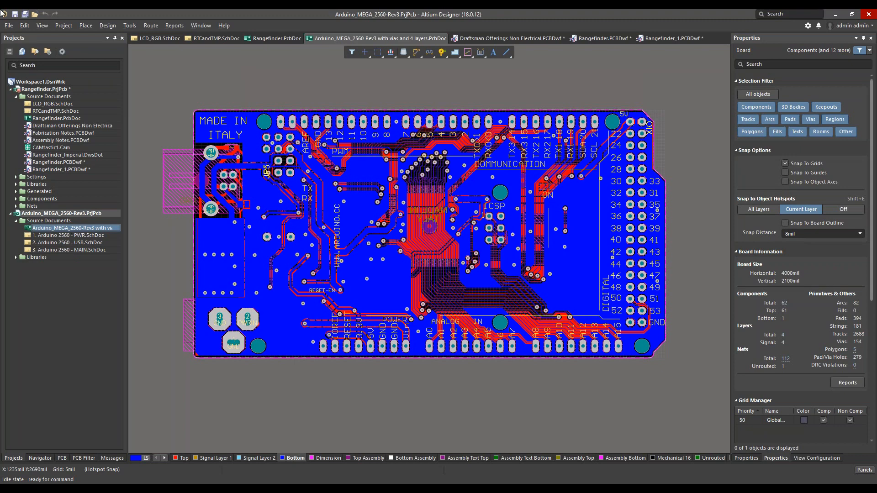
Create a new Draftsman document for the Arduino_MEGA_2560-Rev3 board from the Fabrication Notes template
left_click(8, 26)
mouse_move(21, 37)
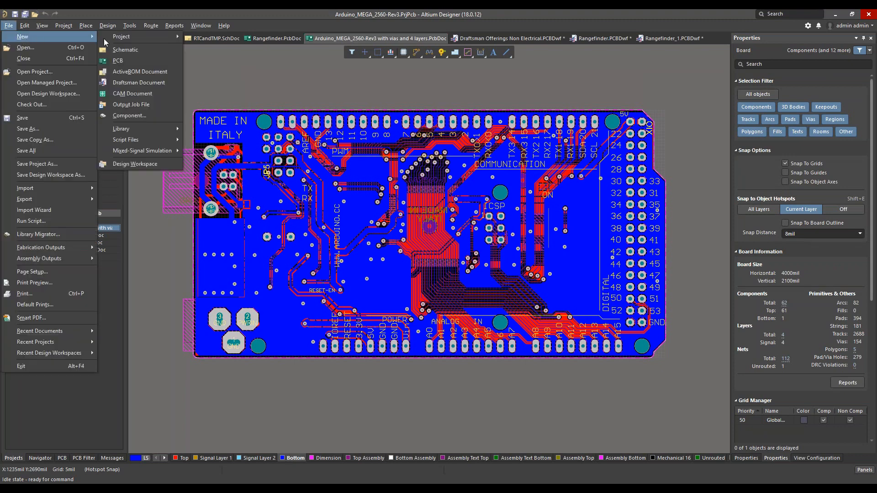
left_click(136, 83)
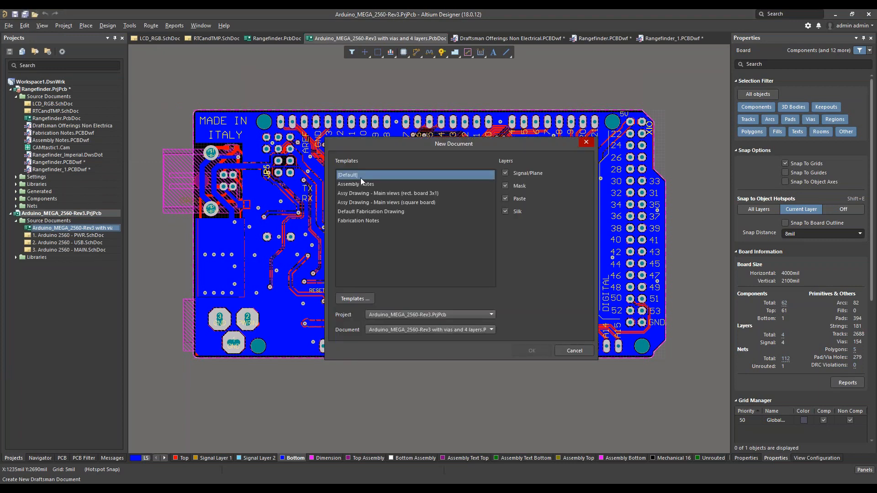
left_click(359, 222)
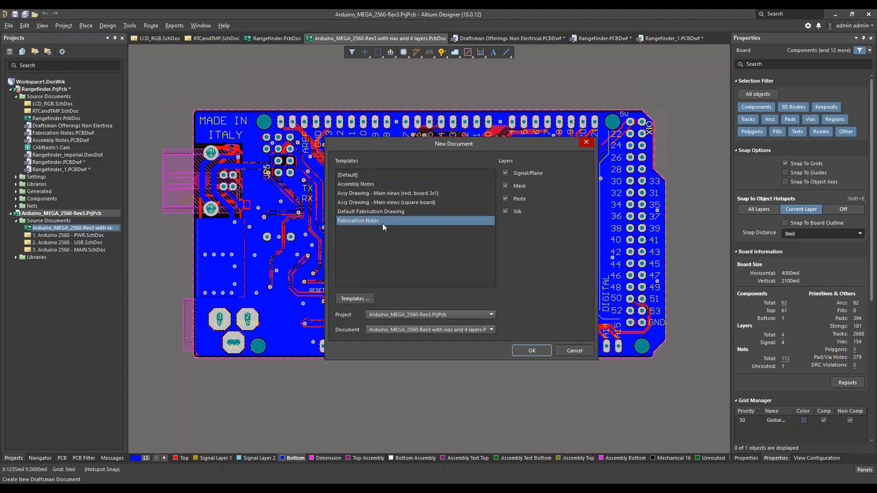
left_click(525, 352)
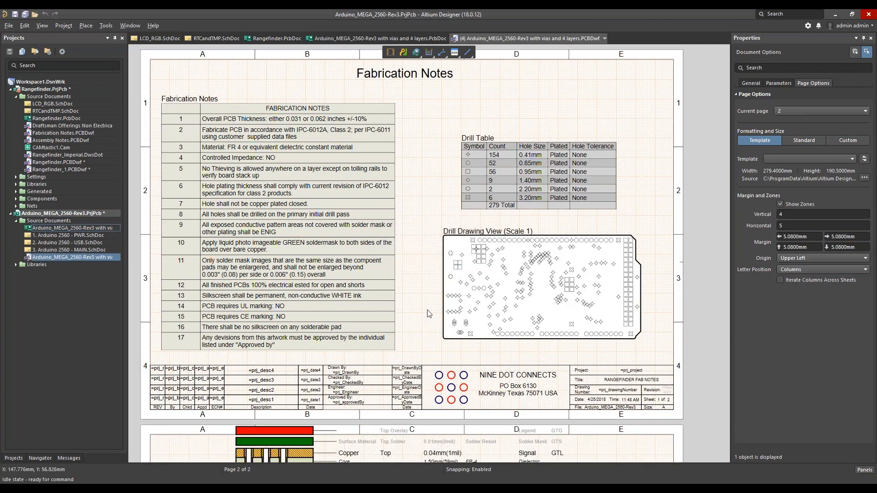
Move the Layer Stack Legend on the second sheet down so that it lies fully inside the sheet border
scroll(424, 300, "down", 5)
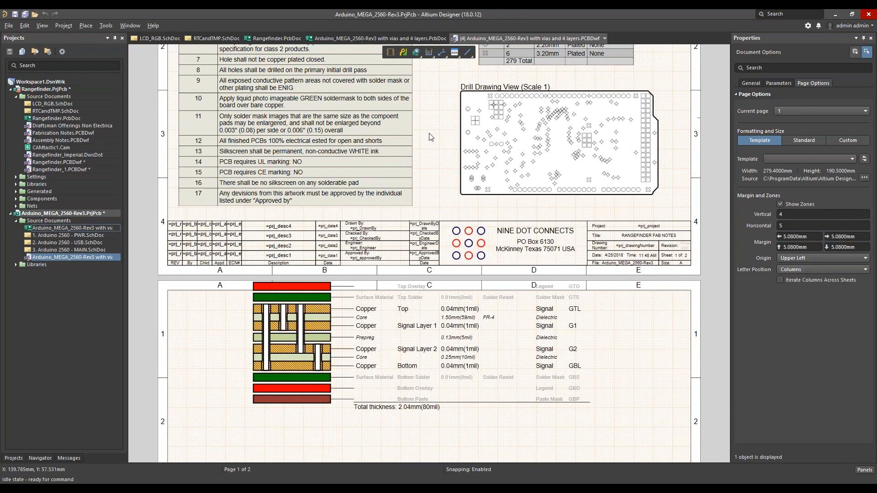
left_click(283, 337)
left_click_drag(283, 337, 269, 355)
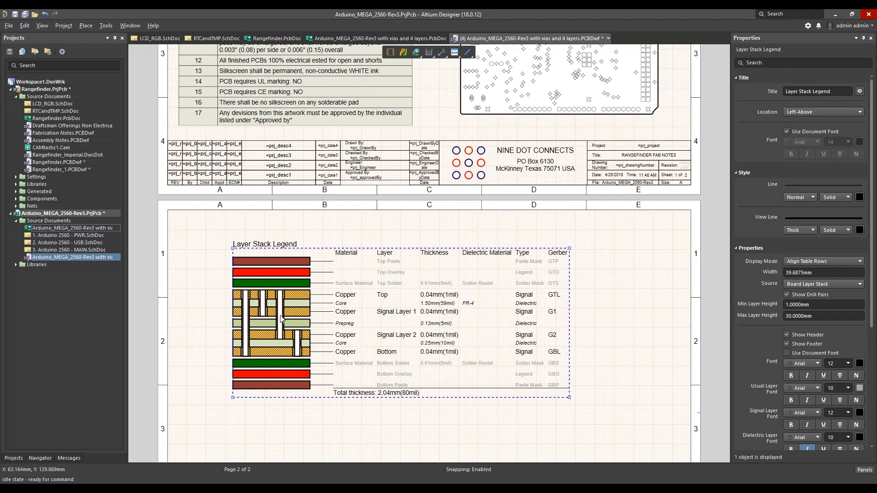
left_click(205, 296)
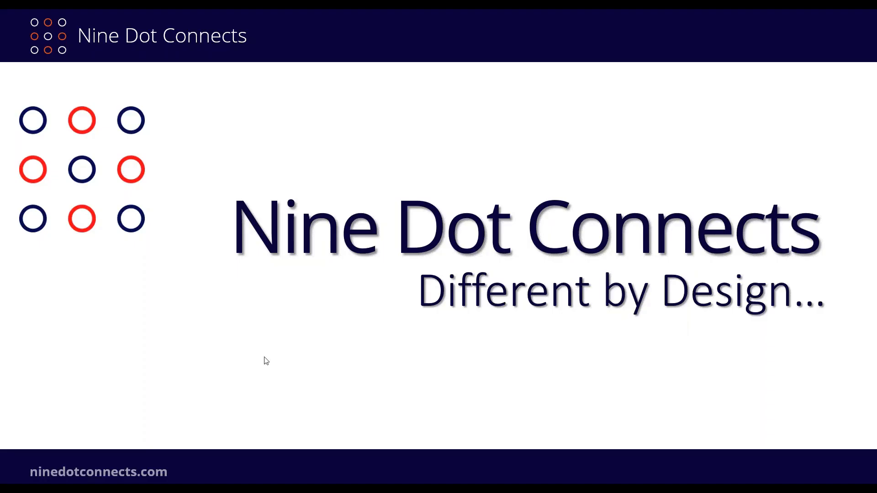
left_click(264, 358)
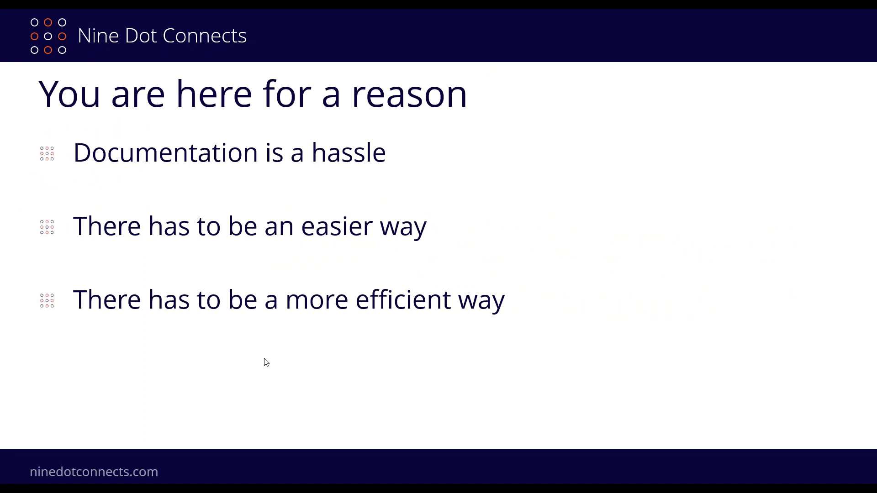